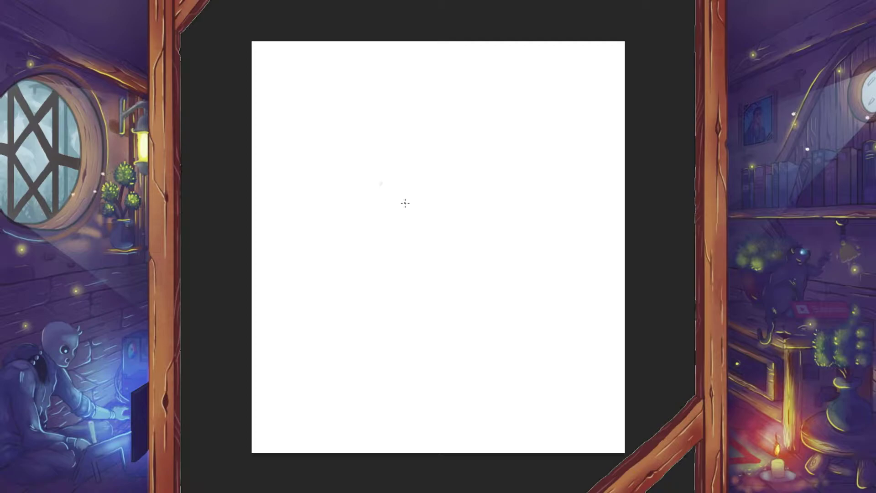
# - Sketch the head as an oval with face guidelines and an ear shape
pyautogui.moveTo(503, 117)
pyautogui.mouseDown()
pyautogui.moveTo(450, 157)
pyautogui.moveTo(475, 211)
pyautogui.moveTo(538, 179)
pyautogui.moveTo(486, 222)
pyautogui.moveTo(520, 215)
pyautogui.moveTo(533, 137)
pyautogui.mouseUp()
pyautogui.moveTo(474, 121)
pyautogui.mouseDown()
pyautogui.moveTo(470, 181)
pyautogui.moveTo(484, 218)
pyautogui.mouseUp()
pyautogui.moveTo(452, 153)
pyautogui.mouseDown()
pyautogui.moveTo(501, 147)
pyautogui.moveTo(523, 191)
pyautogui.moveTo(528, 181)
pyautogui.moveTo(541, 183)
pyautogui.moveTo(522, 207)
pyautogui.mouseUp()
pyautogui.press('e')
pyautogui.press('e')
# - Sketch the neck, both shoulder lines and the arms down to the forearm and wrist
pyautogui.moveTo(474, 188)
pyautogui.mouseDown()
pyautogui.moveTo(455, 223)
pyautogui.moveTo(488, 238)
pyautogui.mouseUp()
pyautogui.hotkey('ctrl', 'z')
pyautogui.moveTo(495, 203)
pyautogui.mouseDown()
pyautogui.moveTo(489, 226)
pyautogui.moveTo(500, 237)
pyautogui.mouseUp()
pyautogui.moveTo(456, 219)
pyautogui.mouseDown()
pyautogui.moveTo(415, 237)
pyautogui.moveTo(438, 325)
pyautogui.mouseUp()
pyautogui.moveTo(416, 270); pyautogui.dragTo(442, 350)
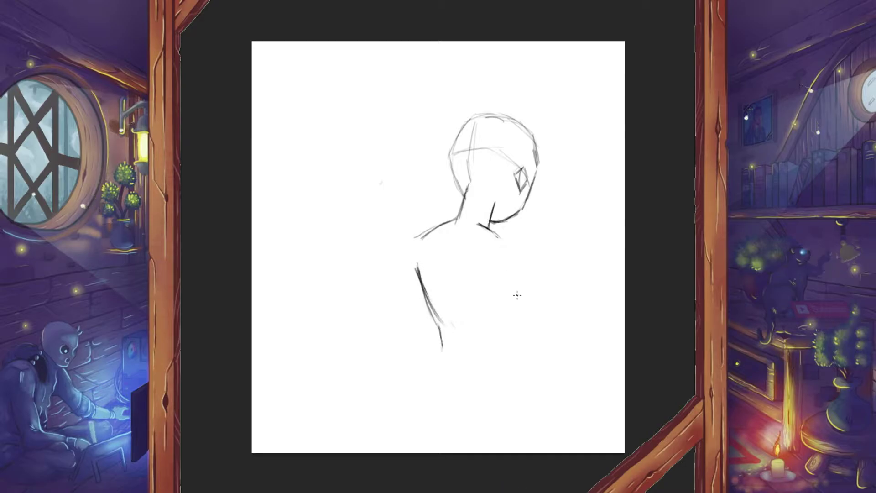
pyautogui.moveTo(511, 240)
pyautogui.mouseDown()
pyautogui.moveTo(527, 273)
pyautogui.moveTo(524, 249)
pyautogui.moveTo(537, 311)
pyautogui.mouseUp()
pyautogui.moveTo(493, 265); pyautogui.dragTo(530, 348)
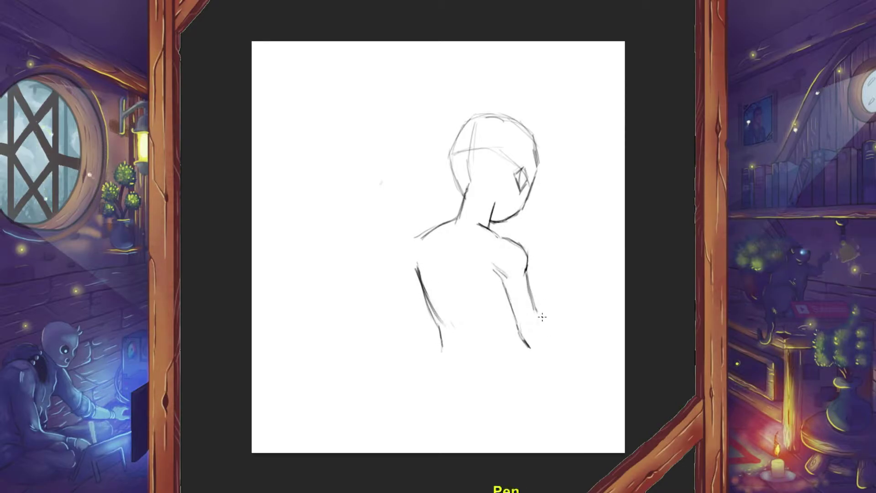
pyautogui.moveTo(541, 319)
pyautogui.mouseDown()
pyautogui.moveTo(573, 347)
pyautogui.moveTo(571, 358)
pyautogui.moveTo(531, 316)
pyautogui.mouseUp()
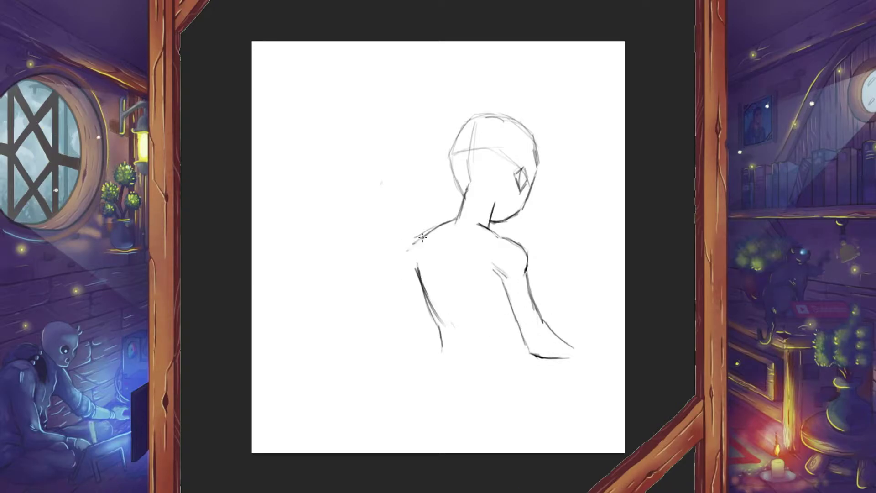
# - Outline the left side of the back and the inner arm line, undoing faint strokes
pyautogui.moveTo(413, 243)
pyautogui.mouseDown()
pyautogui.moveTo(409, 294)
pyautogui.moveTo(418, 326)
pyautogui.mouseUp()
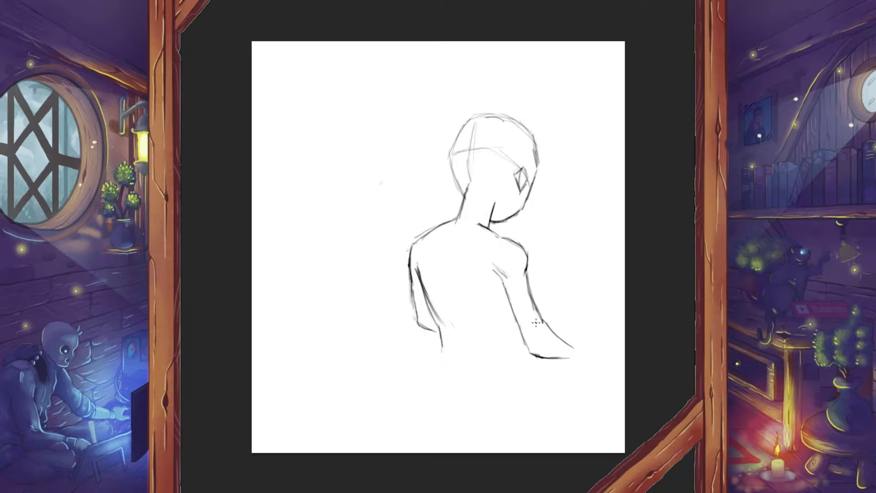
pyautogui.moveTo(507, 315); pyautogui.dragTo(514, 349)
pyautogui.hotkey('ctrl', 'z')
pyautogui.moveTo(509, 316); pyautogui.dragTo(516, 351)
pyautogui.moveTo(446, 333); pyautogui.dragTo(424, 381)
pyautogui.hotkey('ctrl', 'z')
# - Erase stray right-shoulder lines, close the outer arm gap and darken the left back line
pyautogui.press('e')
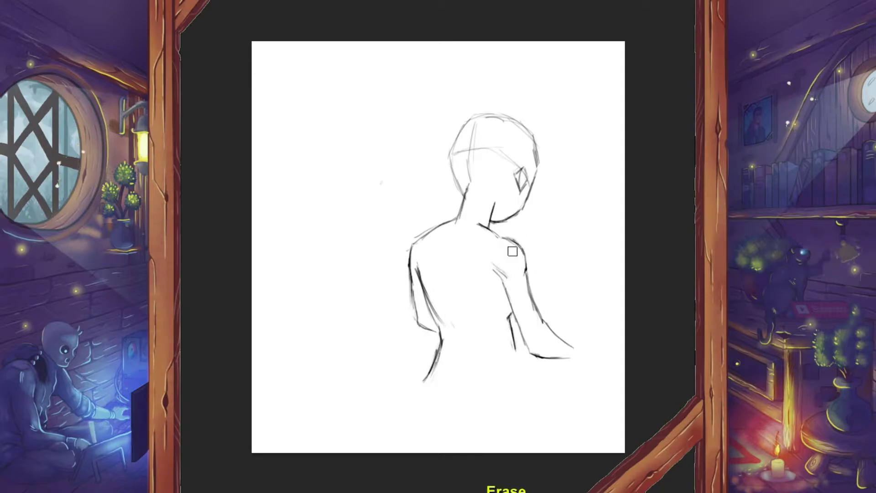
pyautogui.moveTo(499, 226); pyautogui.dragTo(513, 246)
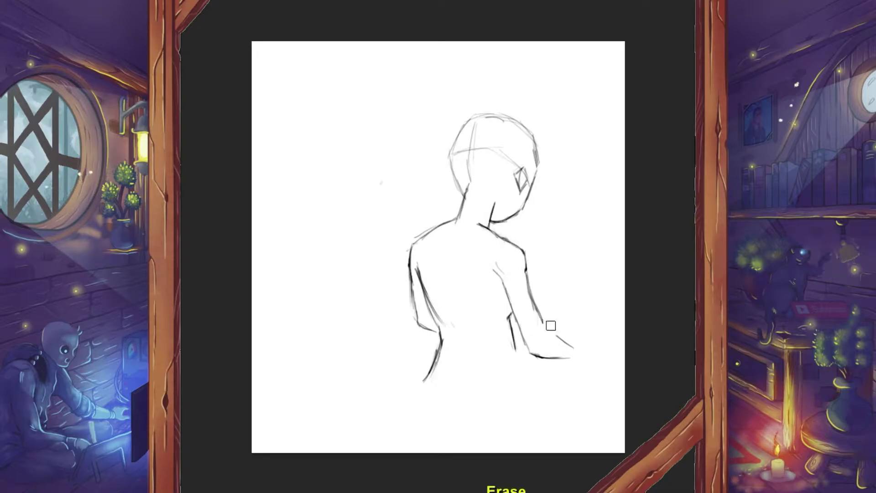
pyautogui.press('e')
pyautogui.moveTo(541, 319); pyautogui.dragTo(571, 346)
pyautogui.press('e')
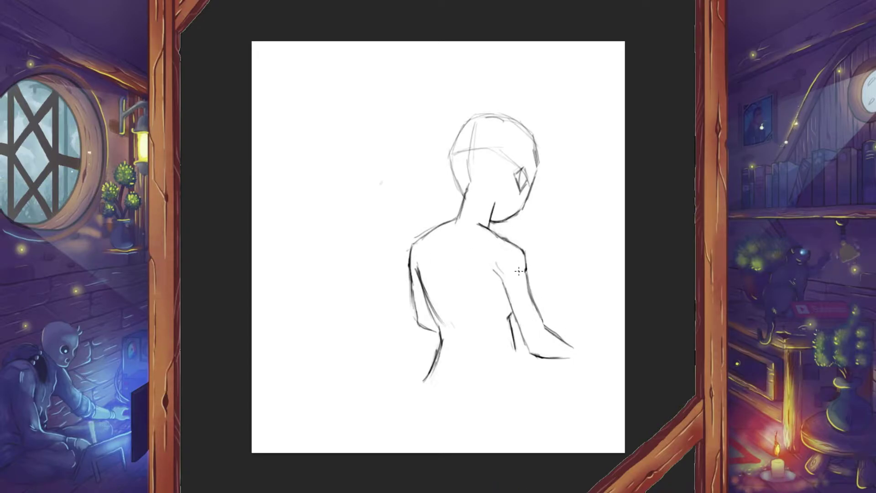
pyautogui.moveTo(426, 293); pyautogui.dragTo(441, 338)
pyautogui.press('e')
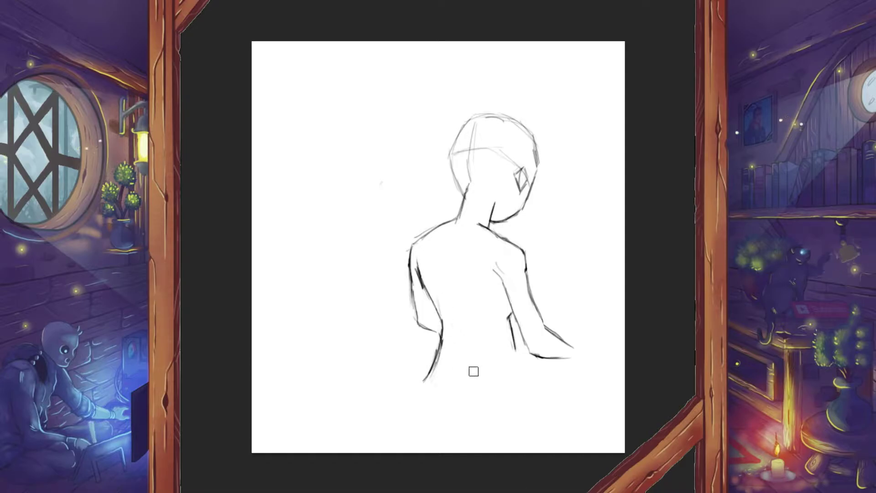
pyautogui.press('e')
# - Draw the V-shaped lower back, hip curves, a thin spine line and the right hip contour
pyautogui.moveTo(512, 340)
pyautogui.mouseDown()
pyautogui.moveTo(524, 405)
pyautogui.moveTo(456, 380)
pyautogui.moveTo(412, 406)
pyautogui.moveTo(432, 433)
pyautogui.mouseUp()
pyautogui.moveTo(420, 388)
pyautogui.mouseDown()
pyautogui.moveTo(434, 430)
pyautogui.moveTo(517, 422)
pyautogui.mouseUp()
pyautogui.moveTo(444, 424); pyautogui.dragTo(490, 437)
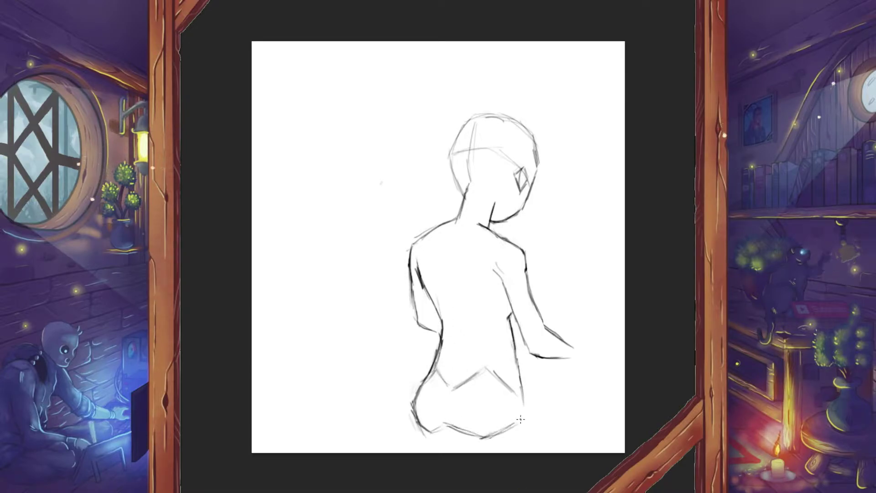
pyautogui.moveTo(457, 379); pyautogui.dragTo(468, 319)
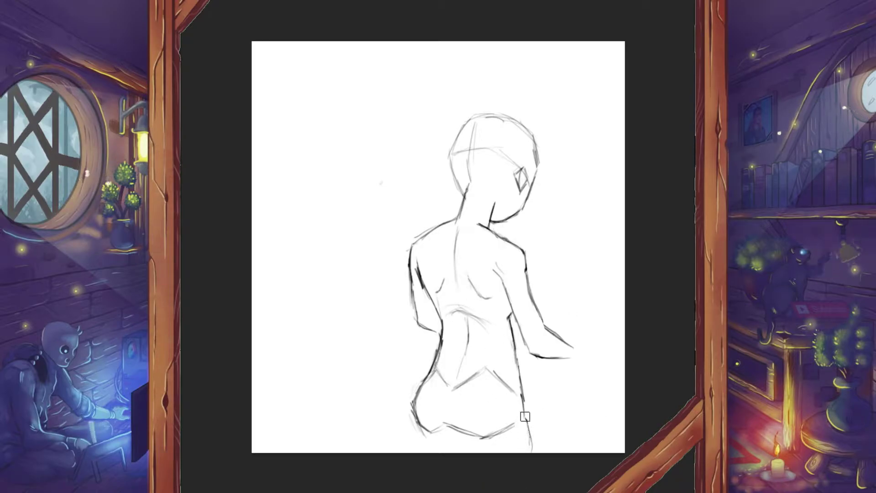
pyautogui.moveTo(524, 416); pyautogui.dragTo(531, 450)
pyautogui.moveTo(510, 346); pyautogui.dragTo(530, 445)
pyautogui.moveTo(456, 433)
pyautogui.mouseDown()
pyautogui.moveTo(459, 449)
pyautogui.moveTo(421, 450)
pyautogui.mouseUp()
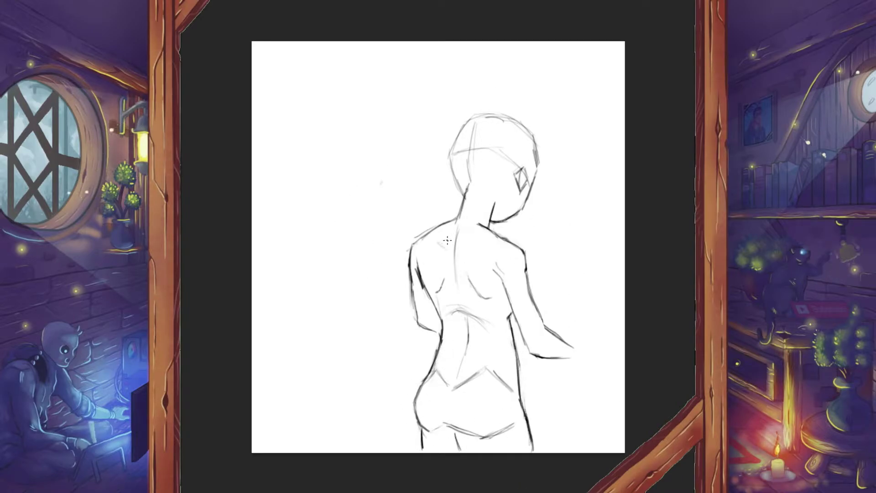
# - Draw a double-lined shoulder strap and darken the right torso, upper arm and hand
pyautogui.moveTo(432, 233)
pyautogui.mouseDown()
pyautogui.moveTo(451, 256)
pyautogui.moveTo(479, 251)
pyautogui.moveTo(426, 238)
pyautogui.moveTo(525, 274)
pyautogui.moveTo(480, 277)
pyautogui.mouseUp()
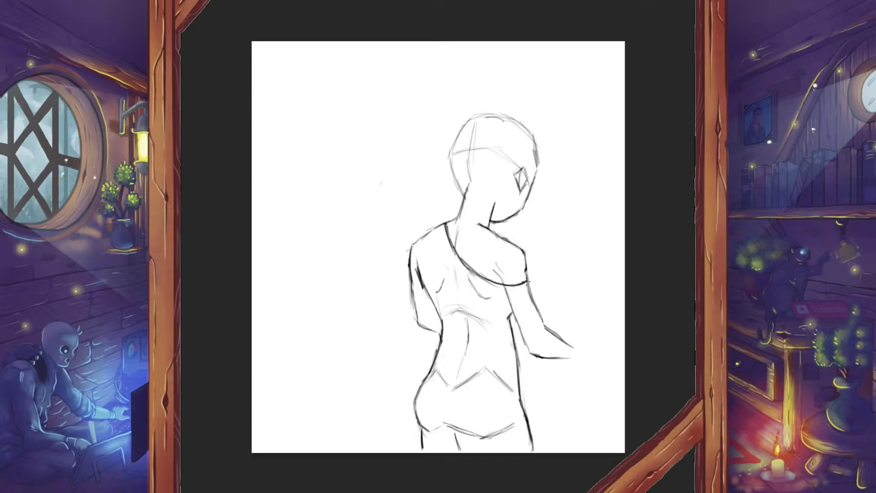
pyautogui.moveTo(440, 223); pyautogui.dragTo(527, 288)
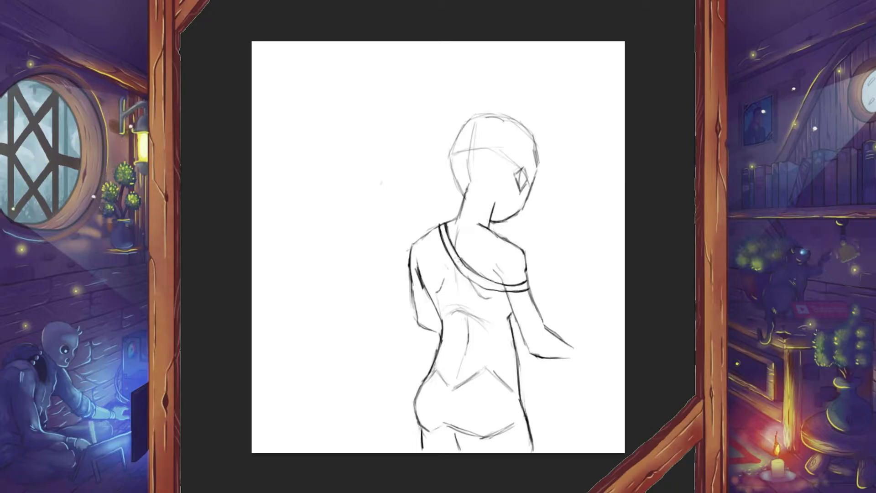
pyautogui.moveTo(505, 318); pyautogui.dragTo(521, 400)
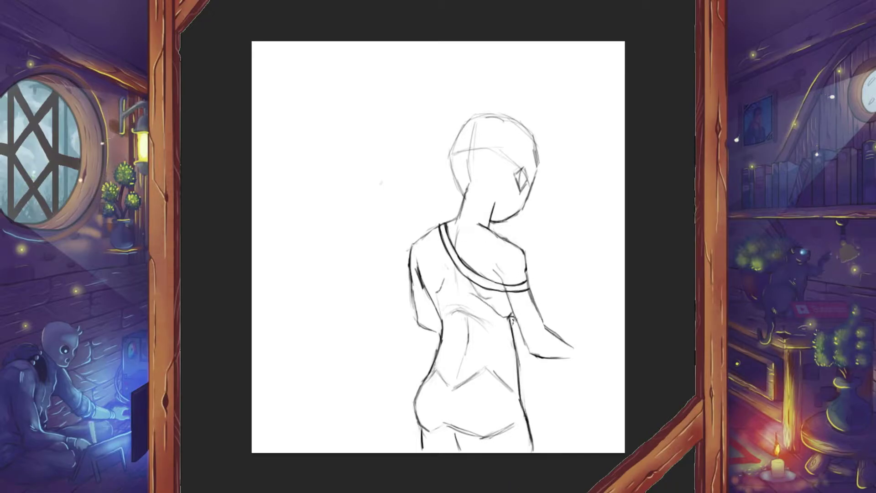
pyautogui.moveTo(529, 287)
pyautogui.mouseDown()
pyautogui.moveTo(570, 355)
pyautogui.moveTo(542, 384)
pyautogui.moveTo(563, 340)
pyautogui.moveTo(516, 340)
pyautogui.mouseUp()
pyautogui.moveTo(428, 237); pyautogui.dragTo(413, 260)
# - Darken the left shoulder contour and add a wavy garment edge down the back
pyautogui.moveTo(439, 222); pyautogui.dragTo(412, 251)
pyautogui.moveTo(438, 223); pyautogui.dragTo(449, 319)
pyautogui.moveTo(438, 228); pyautogui.dragTo(432, 246)
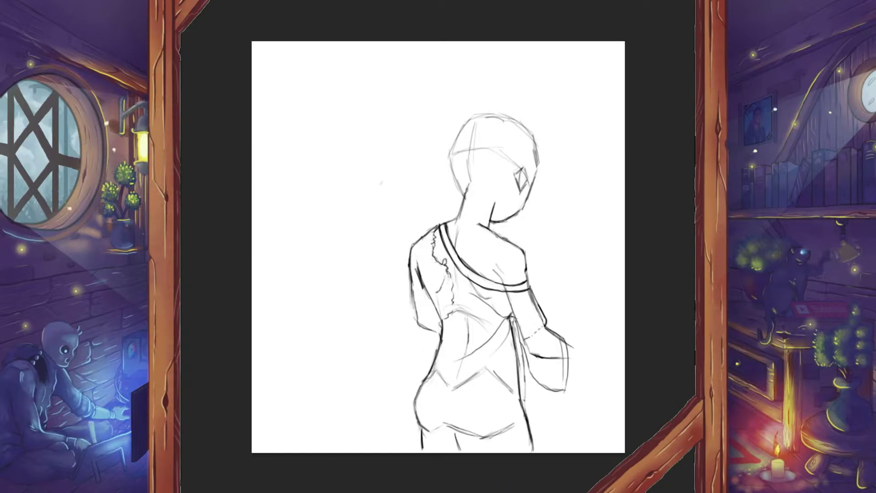
pyautogui.hotkey('ctrl', '+')
pyautogui.moveTo(518, 408); pyautogui.dragTo(460, 299)
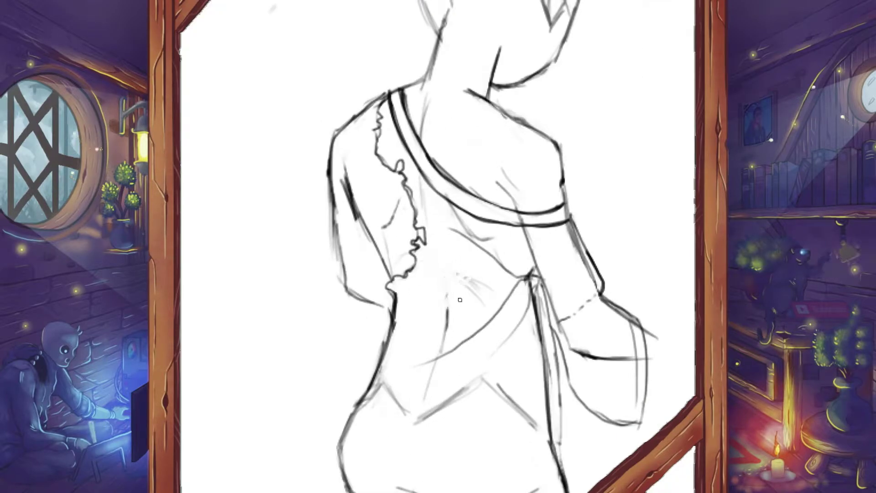
pyautogui.hotkey('ctrl', '0')
# - Sketch a large angel wing outline left of the figure with inner feather lines
pyautogui.moveTo(326, 226); pyautogui.dragTo(403, 156)
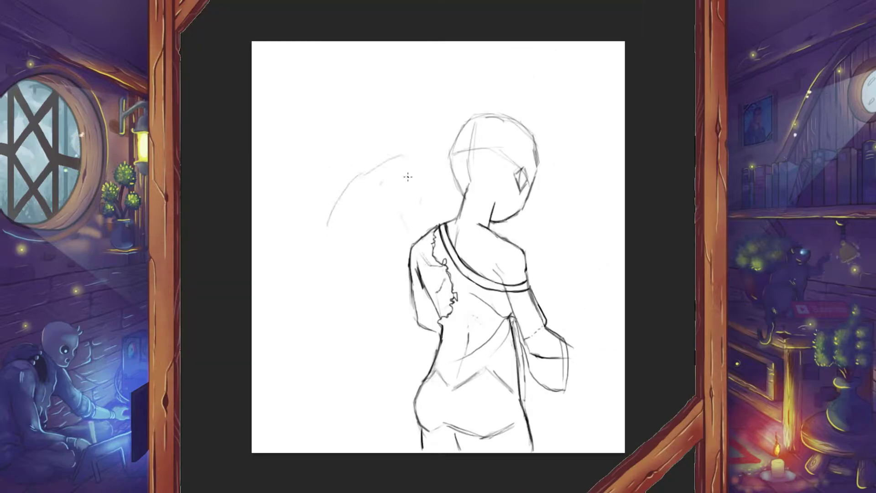
pyautogui.moveTo(352, 176); pyautogui.dragTo(414, 146)
pyautogui.moveTo(319, 214); pyautogui.dragTo(307, 319)
pyautogui.moveTo(308, 273); pyautogui.dragTo(356, 411)
pyautogui.moveTo(358, 378); pyautogui.dragTo(365, 413)
pyautogui.moveTo(398, 253)
pyautogui.mouseDown()
pyautogui.moveTo(399, 361)
pyautogui.moveTo(361, 420)
pyautogui.mouseUp()
pyautogui.moveTo(391, 283); pyautogui.dragTo(402, 379)
pyautogui.moveTo(403, 260); pyautogui.dragTo(385, 429)
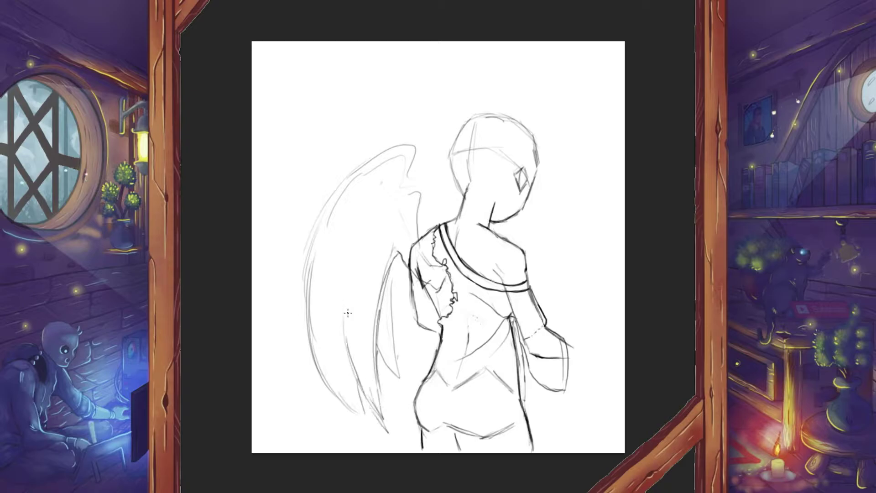
pyautogui.moveTo(319, 402)
pyautogui.mouseDown()
pyautogui.moveTo(416, 149)
pyautogui.moveTo(427, 260)
pyautogui.mouseUp()
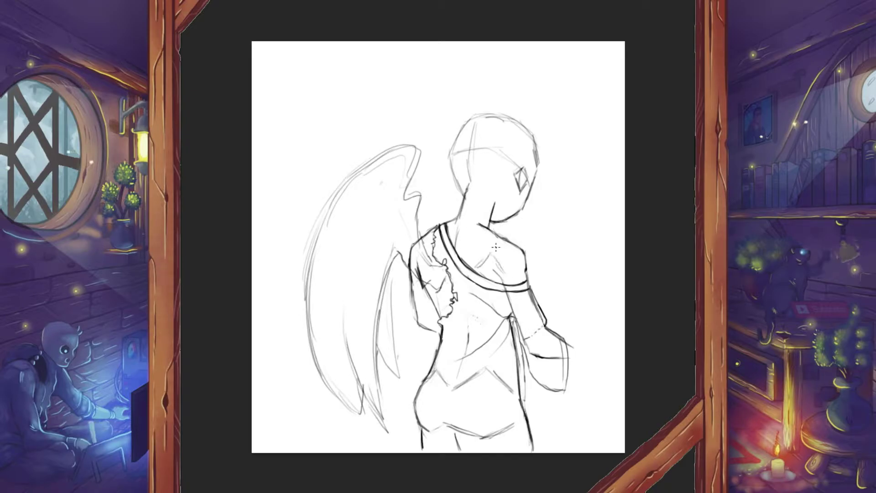
# - Add a curve near the neck and erase messy strokes around the shoulders and arm
pyautogui.moveTo(478, 268); pyautogui.dragTo(505, 246)
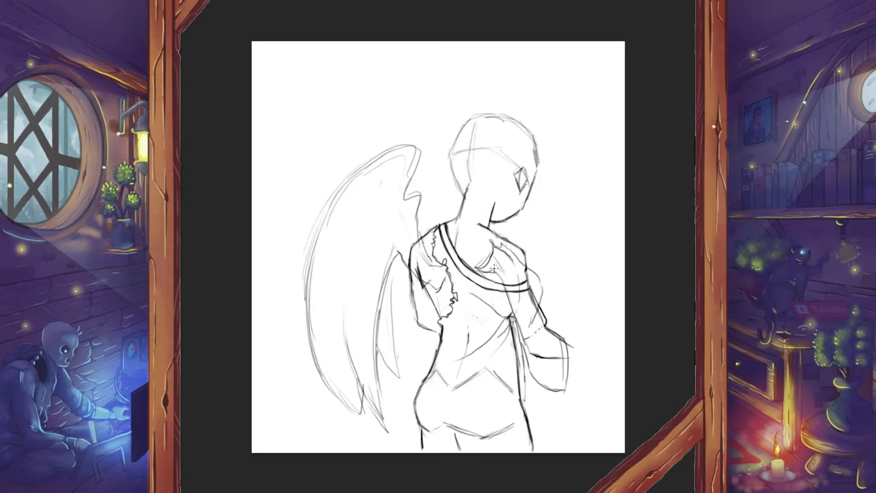
pyautogui.press('e')
pyautogui.moveTo(532, 302)
pyautogui.mouseDown()
pyautogui.moveTo(492, 295)
pyautogui.moveTo(496, 249)
pyautogui.moveTo(513, 281)
pyautogui.mouseUp()
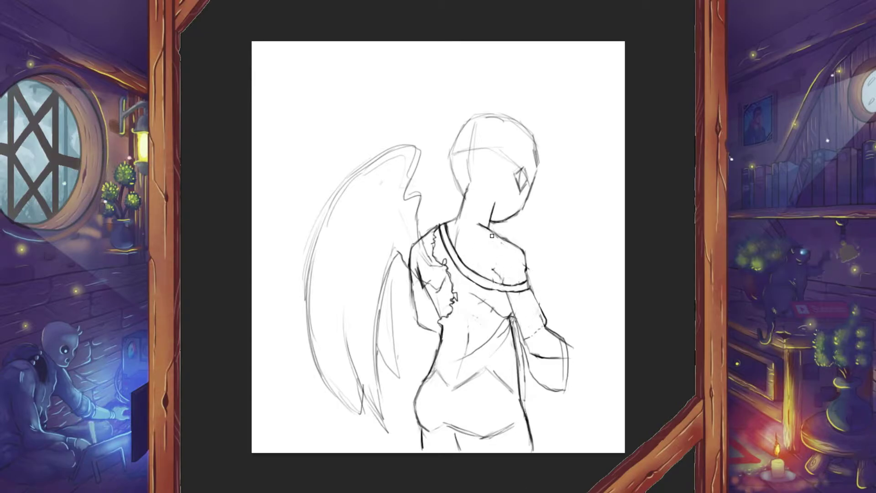
pyautogui.moveTo(413, 246); pyautogui.dragTo(429, 270)
pyautogui.press('p')
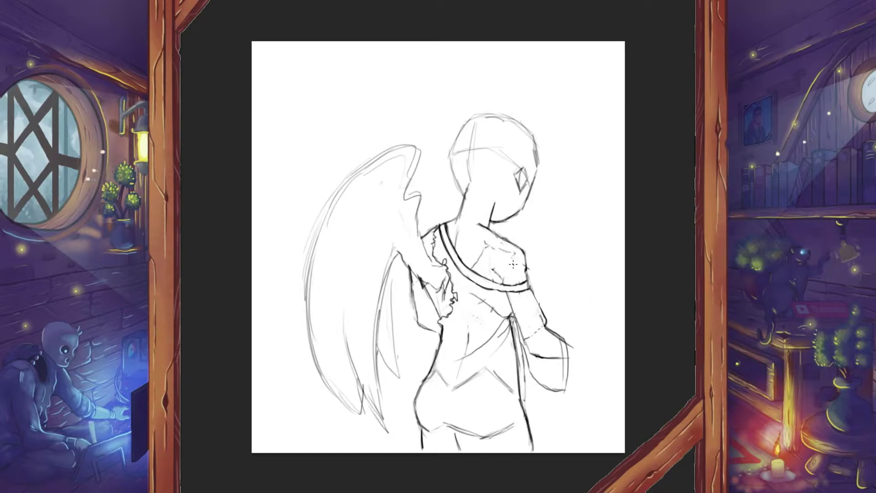
# - Draw a small folded wing at the shoulder with extra folds
pyautogui.moveTo(508, 255)
pyautogui.mouseDown()
pyautogui.moveTo(502, 327)
pyautogui.moveTo(488, 327)
pyautogui.mouseUp()
pyautogui.moveTo(500, 255); pyautogui.dragTo(484, 269)
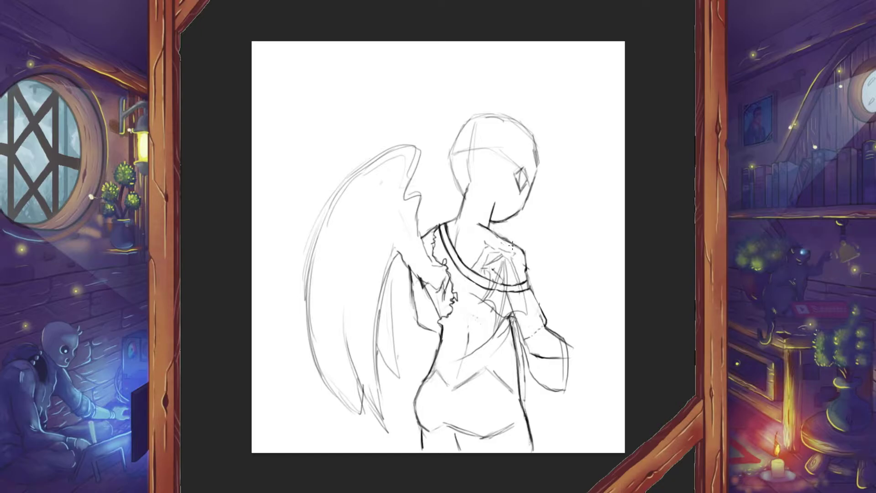
pyautogui.scroll(3, 527, 270)
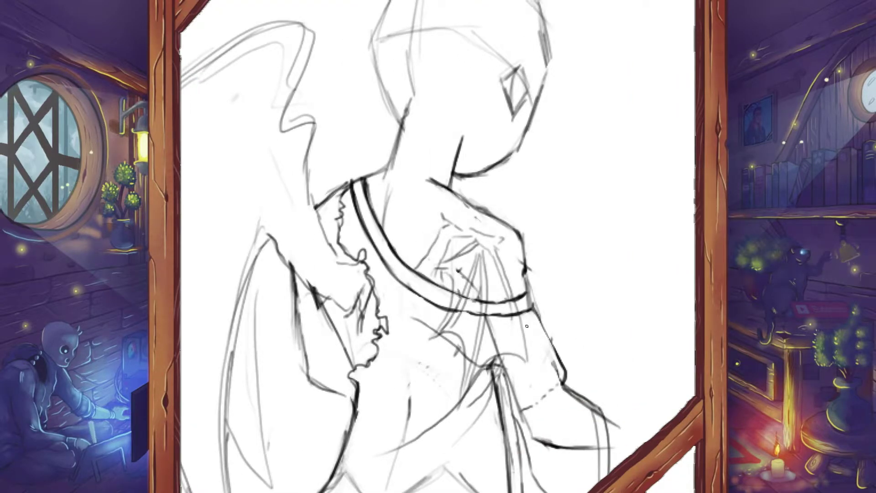
pyautogui.hotkey('ctrl', '0')
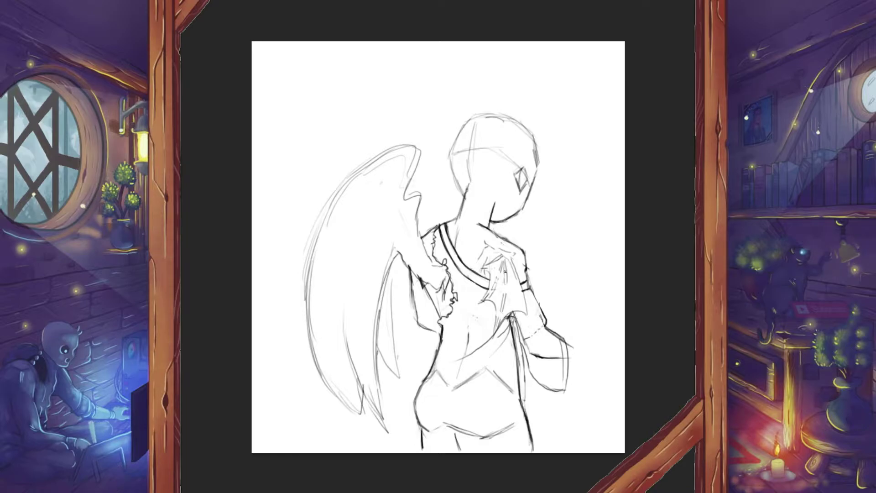
# - Darken the hand and chest, redraw the waist, and erase stray torso and arm lines
pyautogui.moveTo(505, 271)
pyautogui.mouseDown()
pyautogui.moveTo(479, 310)
pyautogui.moveTo(507, 315)
pyautogui.moveTo(487, 293)
pyautogui.mouseUp()
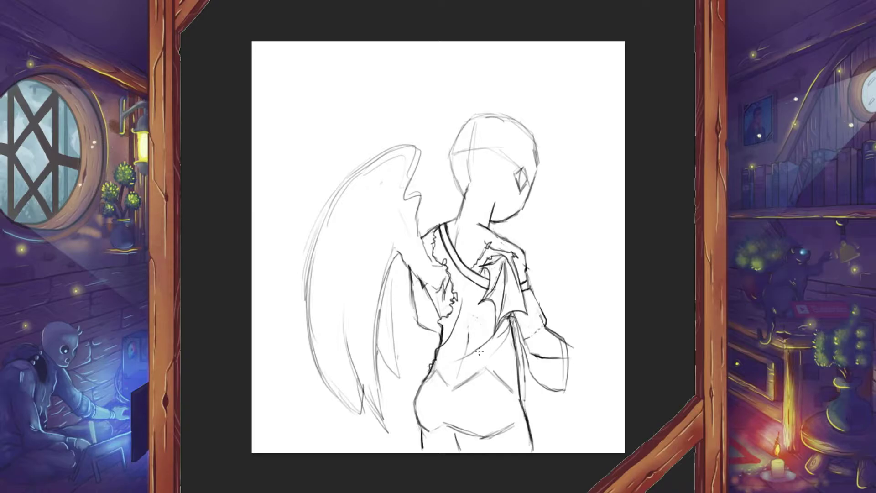
pyautogui.press('p')
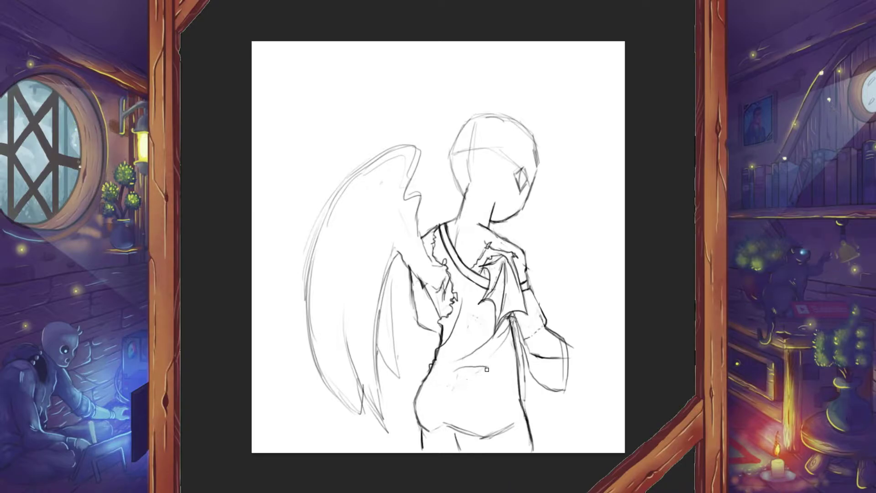
pyautogui.moveTo(448, 381); pyautogui.dragTo(504, 368)
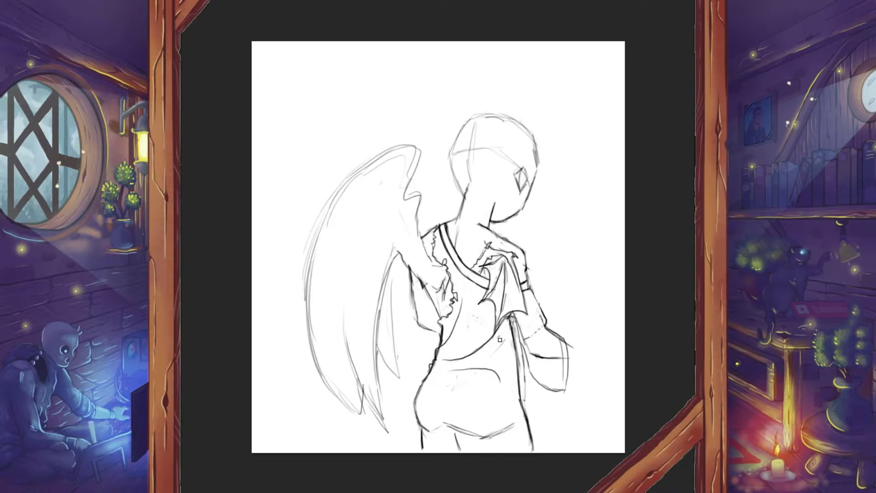
pyautogui.press('e')
pyautogui.moveTo(515, 335); pyautogui.dragTo(520, 397)
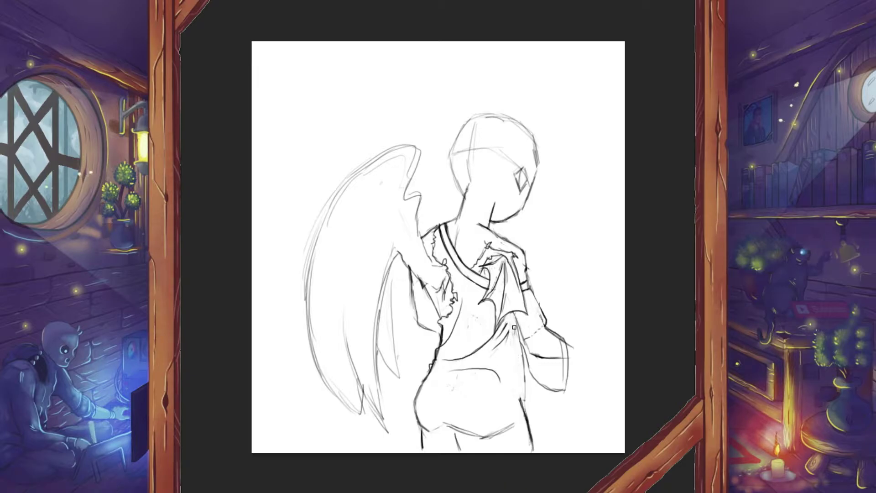
pyautogui.moveTo(530, 353); pyautogui.dragTo(566, 359)
pyautogui.moveTo(517, 319); pyautogui.dragTo(537, 365)
pyautogui.press('e')
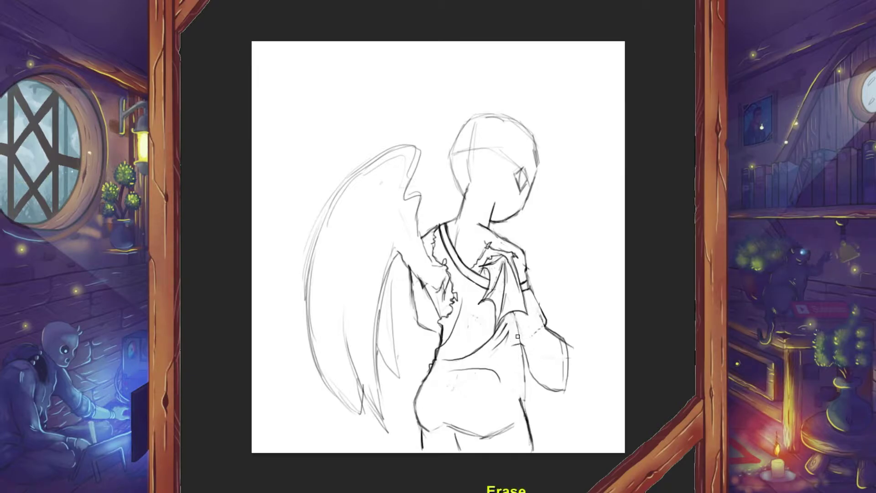
pyautogui.moveTo(511, 315); pyautogui.dragTo(520, 343)
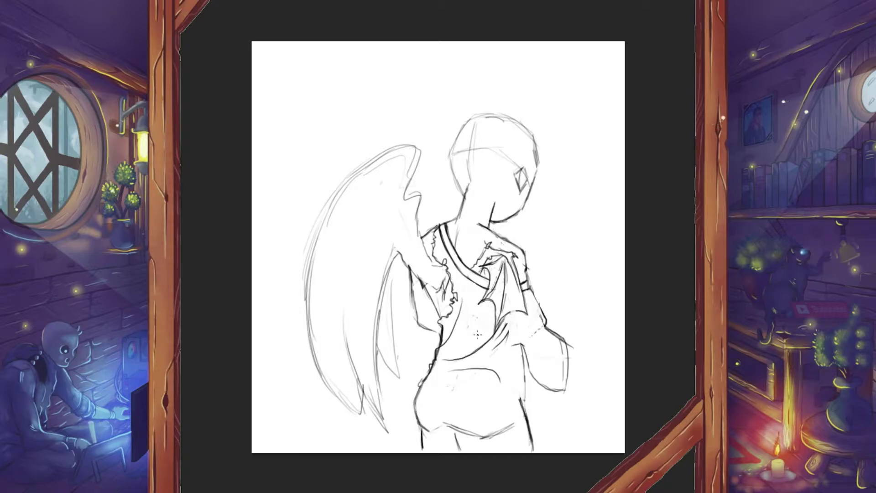
# - Redraw the torso lines, hand on the shoulder, right hip and sleeve strokes, lightening the old forearm
pyautogui.moveTo(486, 314); pyautogui.dragTo(474, 340)
pyautogui.moveTo(520, 347); pyautogui.dragTo(508, 358)
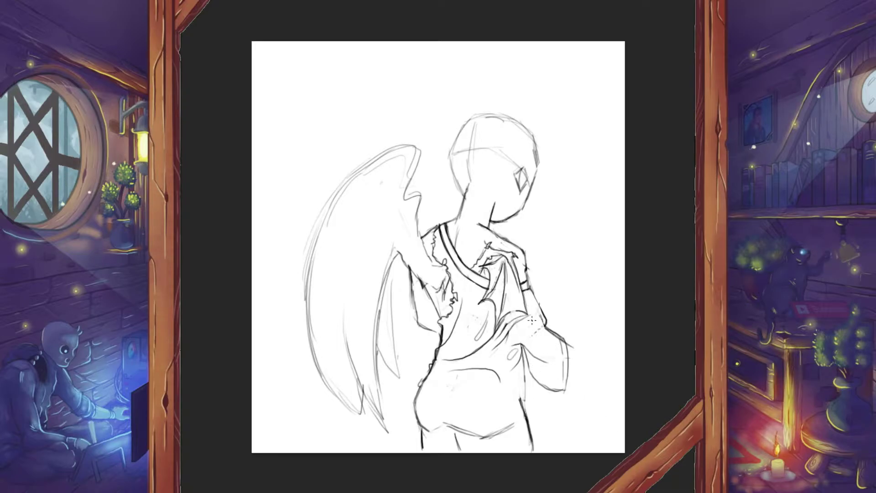
pyautogui.moveTo(532, 321); pyautogui.dragTo(539, 292)
pyautogui.press('e')
pyautogui.moveTo(545, 347)
pyautogui.mouseDown()
pyautogui.moveTo(527, 365)
pyautogui.moveTo(536, 441)
pyautogui.mouseUp()
pyautogui.moveTo(484, 386); pyautogui.dragTo(417, 395)
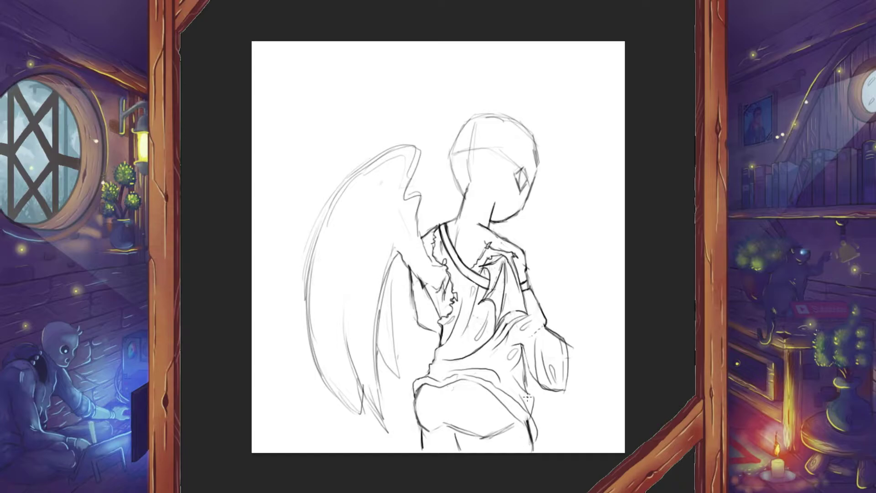
pyautogui.moveTo(570, 346)
pyautogui.mouseDown()
pyautogui.moveTo(584, 355)
pyautogui.moveTo(585, 370)
pyautogui.mouseUp()
# - Sketch a round bun on top of the head, replacing the old head line
pyautogui.press('e')
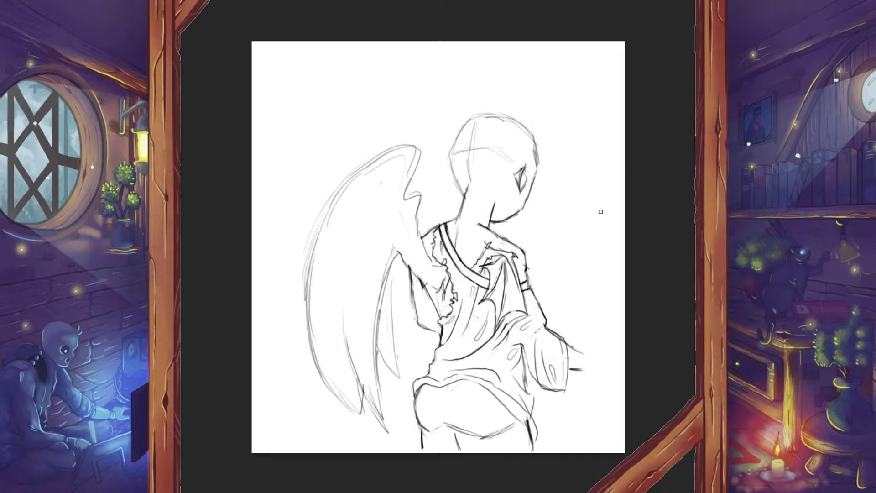
pyautogui.moveTo(475, 128)
pyautogui.mouseDown()
pyautogui.moveTo(459, 98)
pyautogui.moveTo(499, 105)
pyautogui.moveTo(454, 255)
pyautogui.moveTo(454, 285)
pyautogui.moveTo(486, 180)
pyautogui.moveTo(479, 240)
pyautogui.mouseUp()
pyautogui.press('e')
# - Draw hair strands down the left side of the head and erase dark strokes there
pyautogui.moveTo(479, 240); pyautogui.dragTo(453, 283)
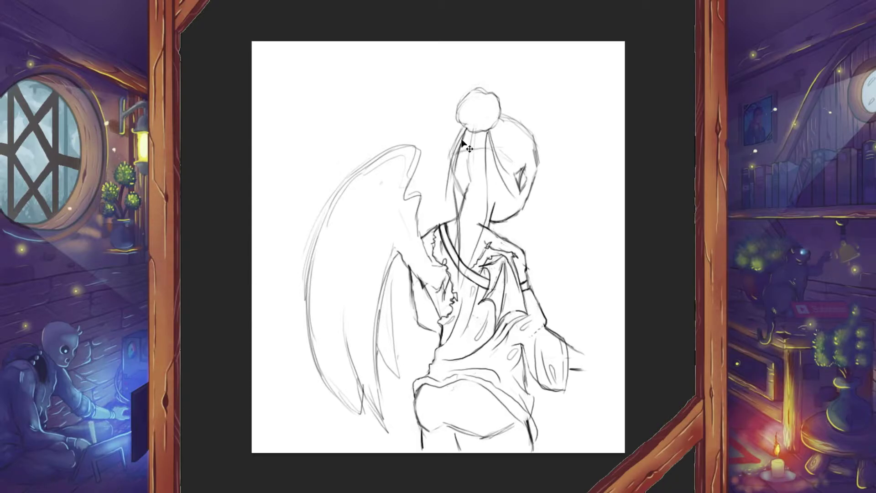
pyautogui.moveTo(457, 121); pyautogui.dragTo(438, 203)
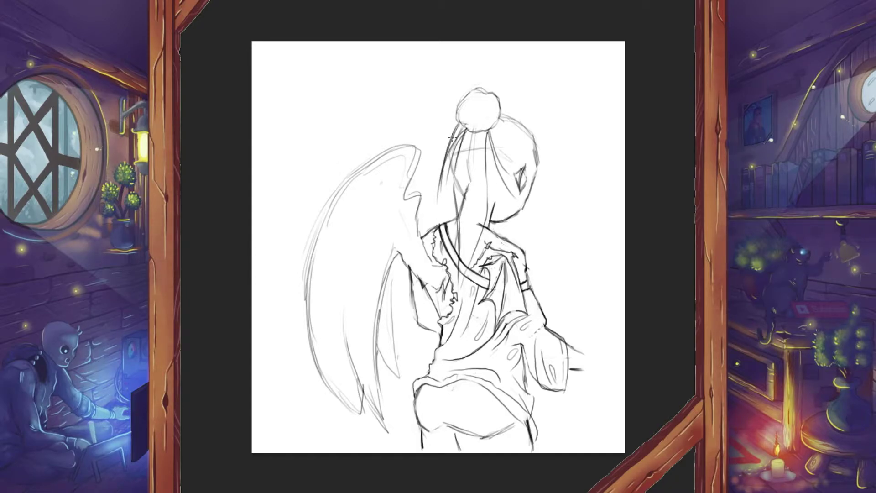
pyautogui.hotkey('ctrl', 'z')
pyautogui.moveTo(458, 120); pyautogui.dragTo(440, 203)
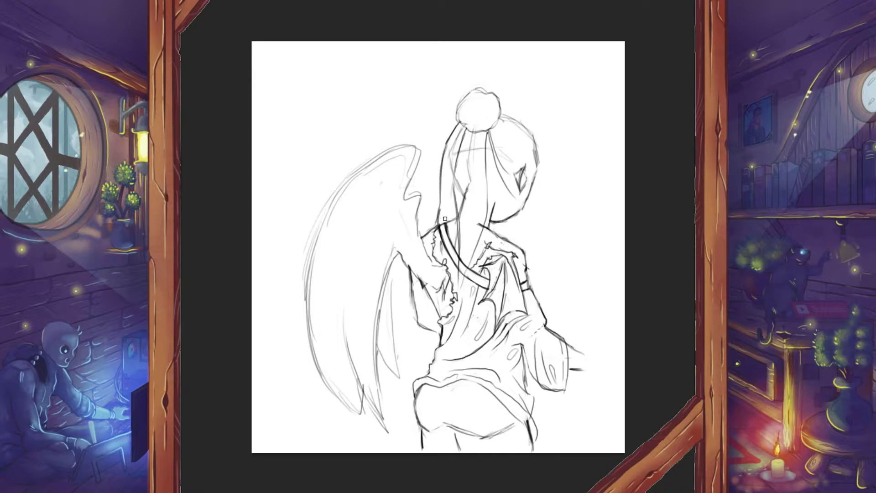
pyautogui.press('e')
pyautogui.moveTo(440, 226); pyautogui.dragTo(454, 162)
pyautogui.moveTo(438, 208)
pyautogui.mouseDown()
pyautogui.moveTo(463, 130)
pyautogui.moveTo(437, 226)
pyautogui.moveTo(460, 357)
pyautogui.mouseUp()
# - Outline hair on the right of the head, erase centre strap lines and rework strands down the back
pyautogui.moveTo(502, 111); pyautogui.dragTo(542, 166)
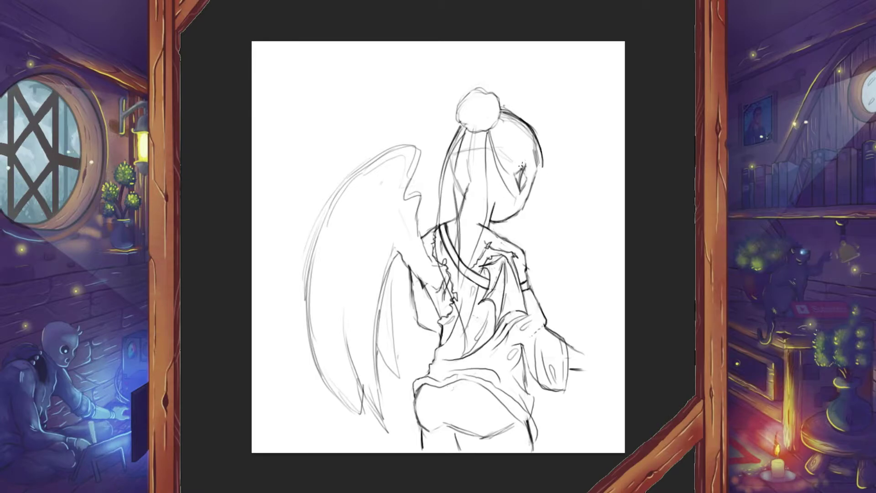
pyautogui.moveTo(540, 133); pyautogui.dragTo(533, 246)
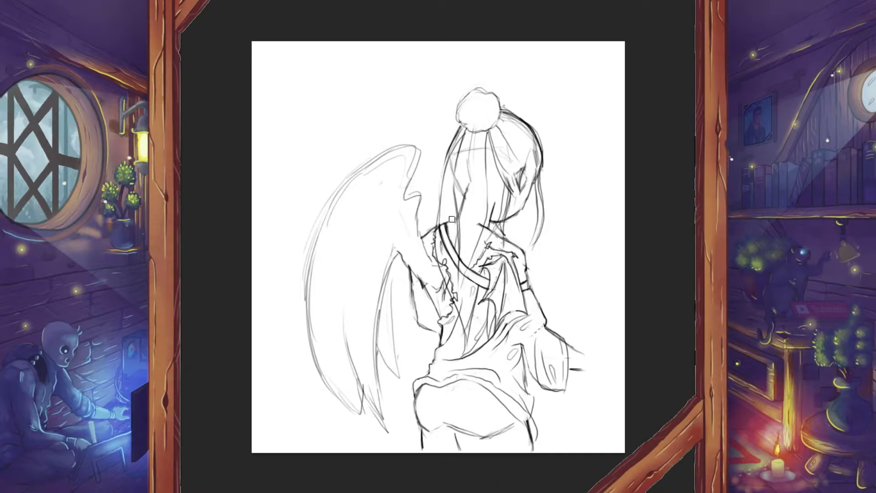
pyautogui.moveTo(452, 220)
pyautogui.mouseDown()
pyautogui.moveTo(450, 287)
pyautogui.moveTo(467, 183)
pyautogui.moveTo(488, 220)
pyautogui.mouseUp()
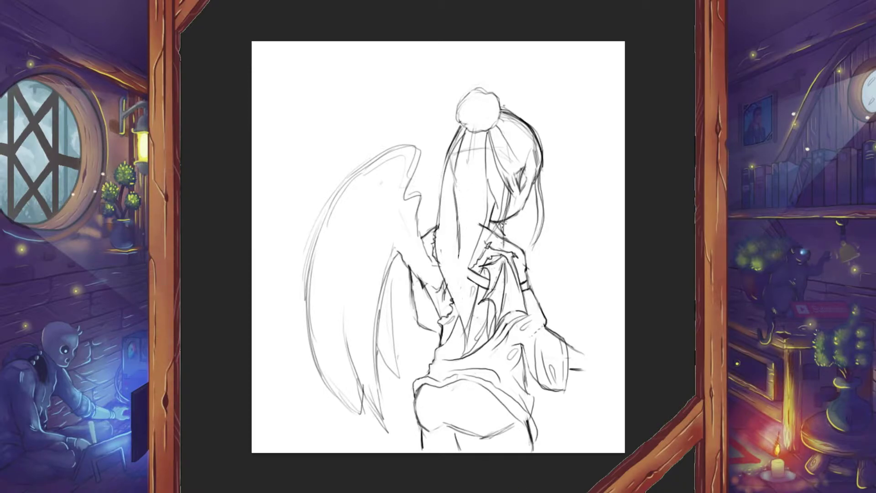
pyautogui.moveTo(492, 168)
pyautogui.mouseDown()
pyautogui.moveTo(470, 266)
pyautogui.moveTo(465, 249)
pyautogui.moveTo(488, 210)
pyautogui.moveTo(479, 256)
pyautogui.mouseUp()
pyautogui.press('e')
pyautogui.moveTo(486, 219)
pyautogui.mouseDown()
pyautogui.moveTo(502, 197)
pyautogui.moveTo(511, 240)
pyautogui.mouseUp()
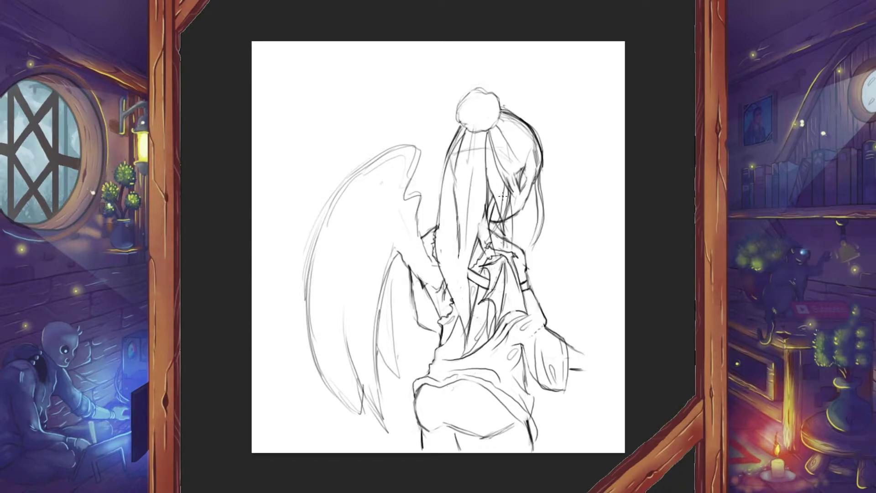
pyautogui.moveTo(488, 141)
pyautogui.mouseDown()
pyautogui.moveTo(501, 201)
pyautogui.moveTo(454, 153)
pyautogui.moveTo(456, 260)
pyautogui.mouseUp()
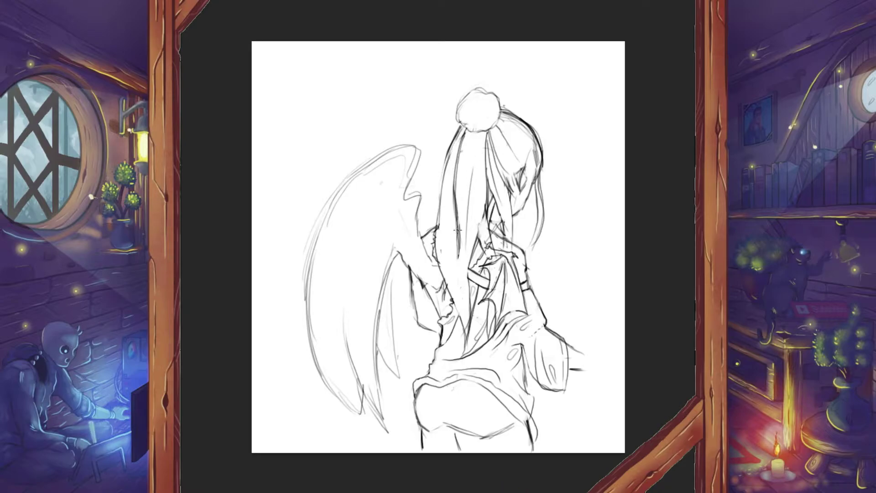
pyautogui.press('e')
pyautogui.moveTo(441, 177); pyautogui.dragTo(436, 209)
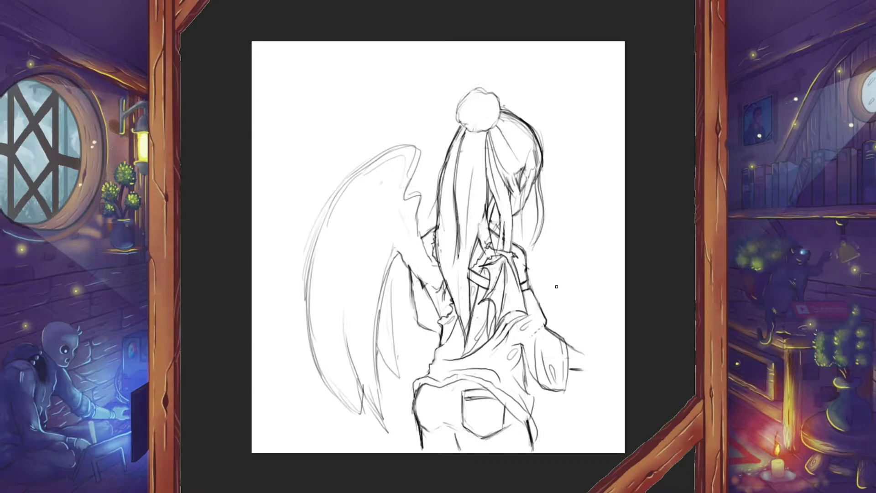
# - Darken the hair strands falling below the bun
pyautogui.scroll(3, 460, 144)
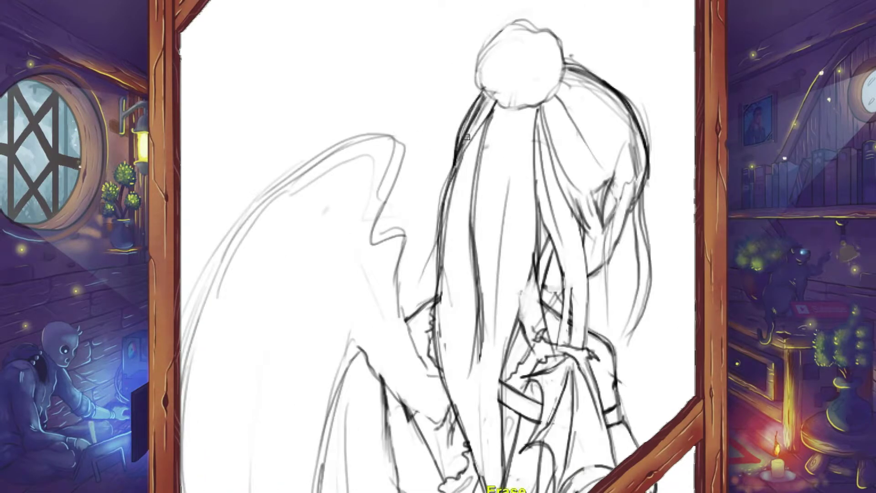
pyautogui.moveTo(483, 96); pyautogui.dragTo(438, 230)
pyautogui.moveTo(539, 107); pyautogui.dragTo(531, 187)
pyautogui.moveTo(506, 107); pyautogui.dragTo(523, 251)
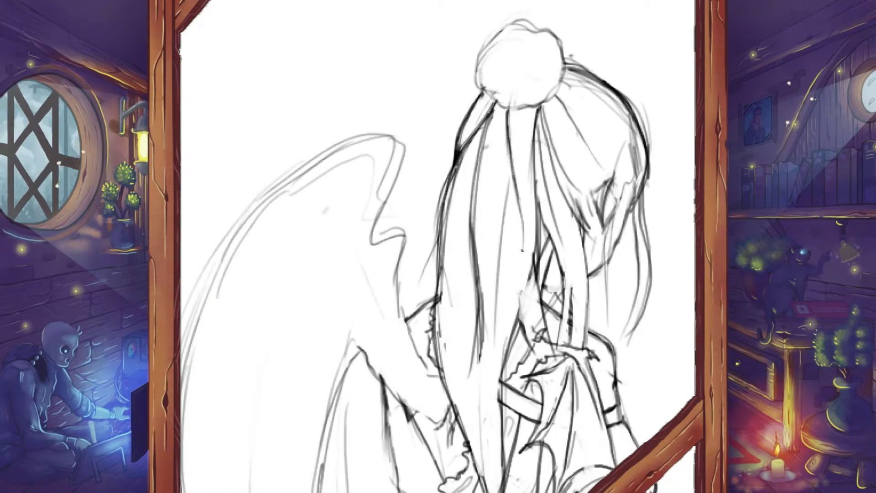
pyautogui.moveTo(541, 106); pyautogui.dragTo(531, 192)
pyautogui.press('e')
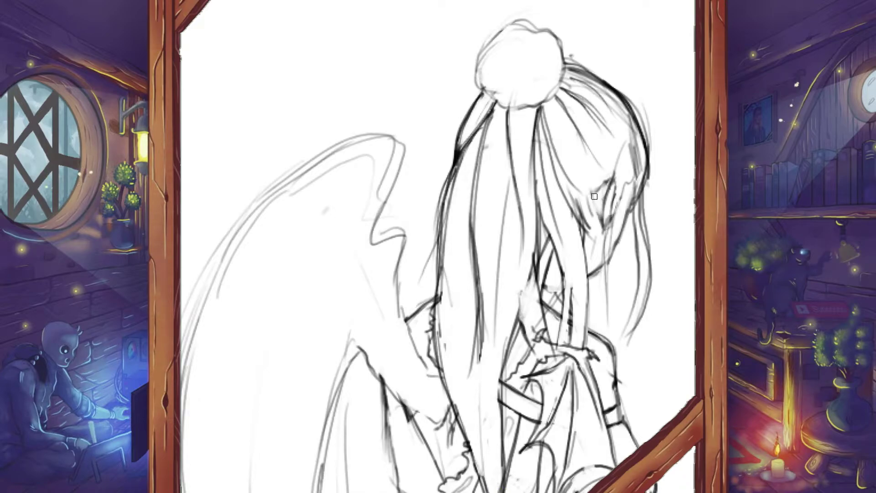
pyautogui.scroll(-3, 581, 147)
pyautogui.hotkey('ctrl', '0')
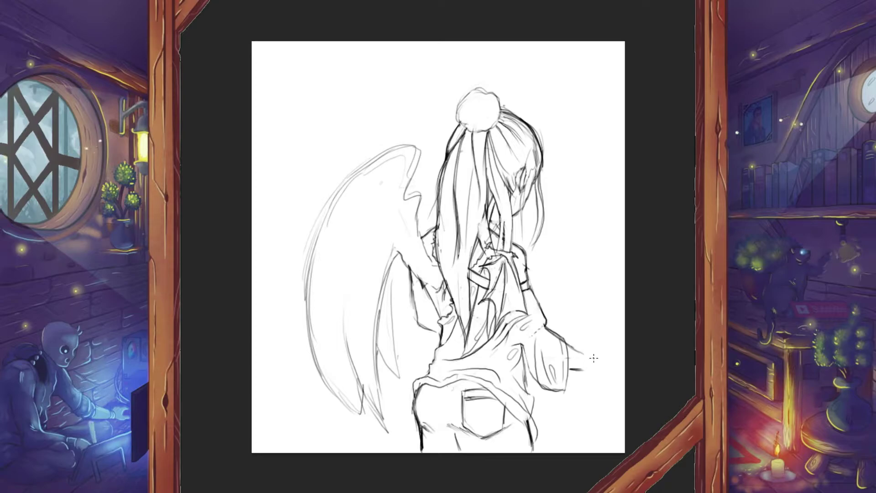
# - Sketch an outstretched open hand at the right and dismiss the warning message
pyautogui.press('e')
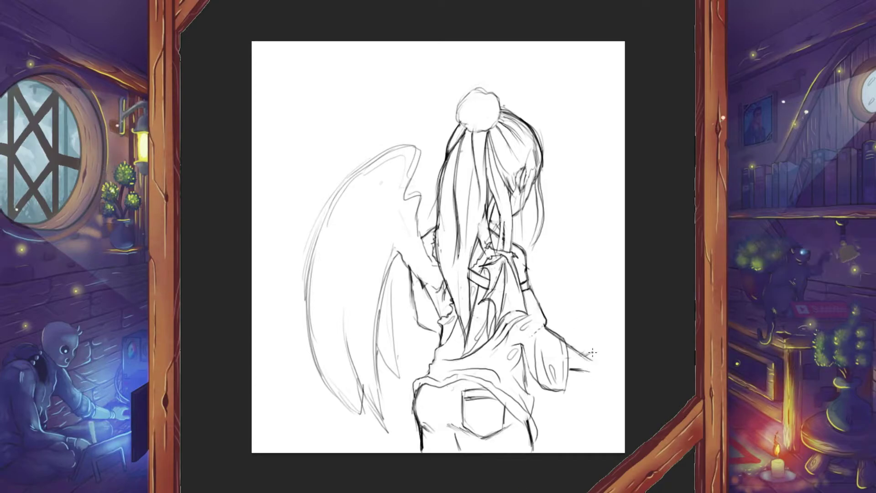
pyautogui.moveTo(592, 351); pyautogui.dragTo(613, 369)
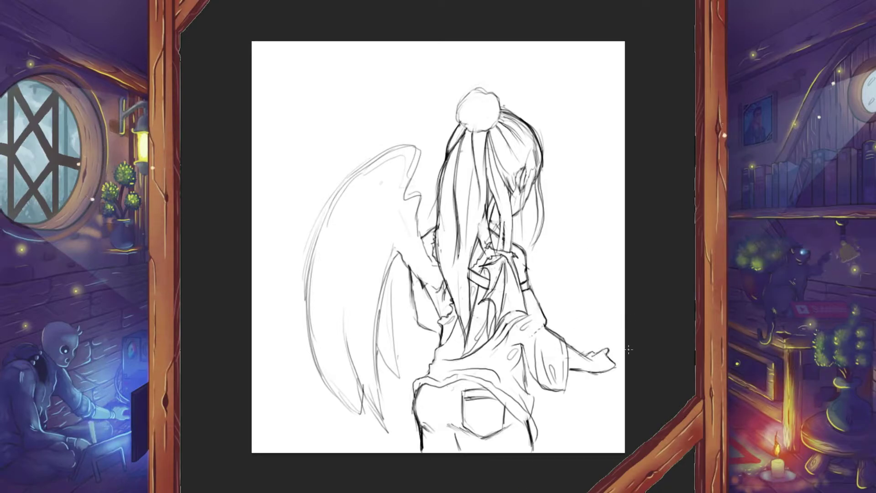
pyautogui.press('p')
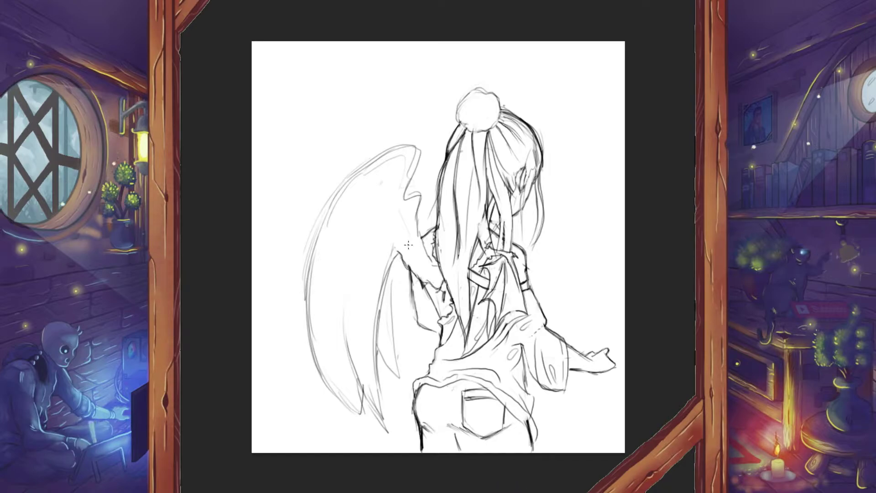
pyautogui.press('e')
pyautogui.keyDown('alt'); pyautogui.click(432, 154); pyautogui.keyUp('alt')
pyautogui.press('Return')
pyautogui.hotkey('ctrl', '+')
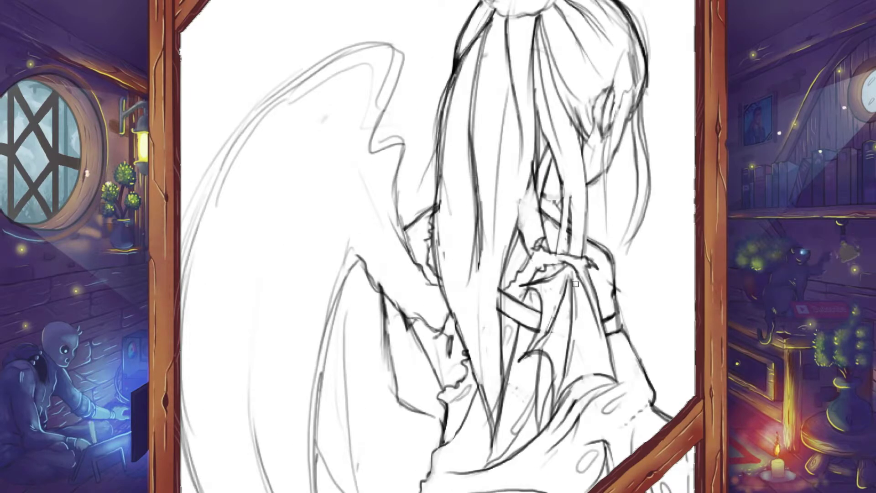
pyautogui.hotkey('ctrl', '0')
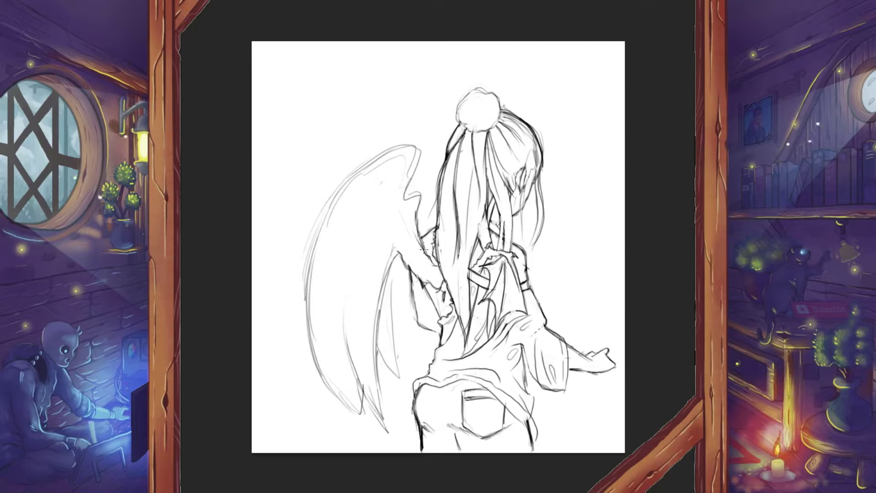
# - Redraw the wing's outer edge, inner edge and feather lines down to the wing tip
pyautogui.moveTo(418, 222)
pyautogui.mouseDown()
pyautogui.moveTo(423, 137)
pyautogui.moveTo(349, 173)
pyautogui.moveTo(305, 273)
pyautogui.moveTo(360, 400)
pyautogui.mouseUp()
pyautogui.moveTo(364, 187); pyautogui.dragTo(343, 361)
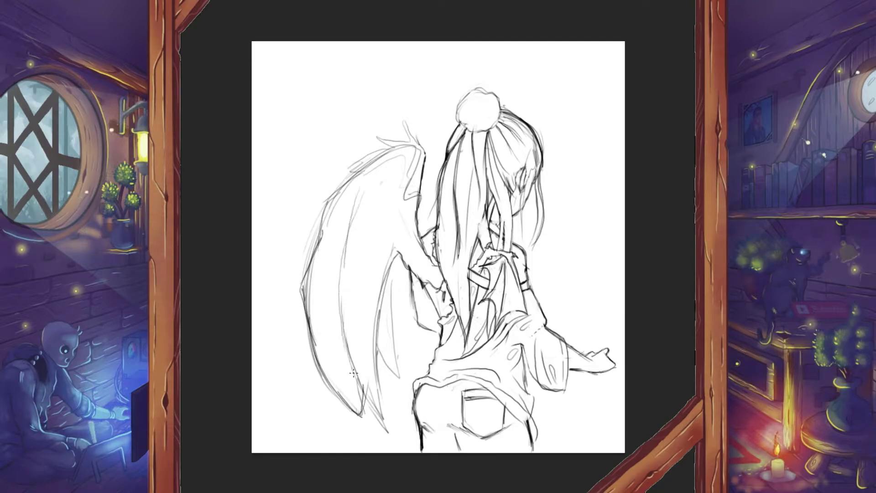
pyautogui.moveTo(396, 273); pyautogui.dragTo(388, 428)
pyautogui.moveTo(398, 253); pyautogui.dragTo(376, 349)
pyautogui.moveTo(396, 274); pyautogui.dragTo(400, 357)
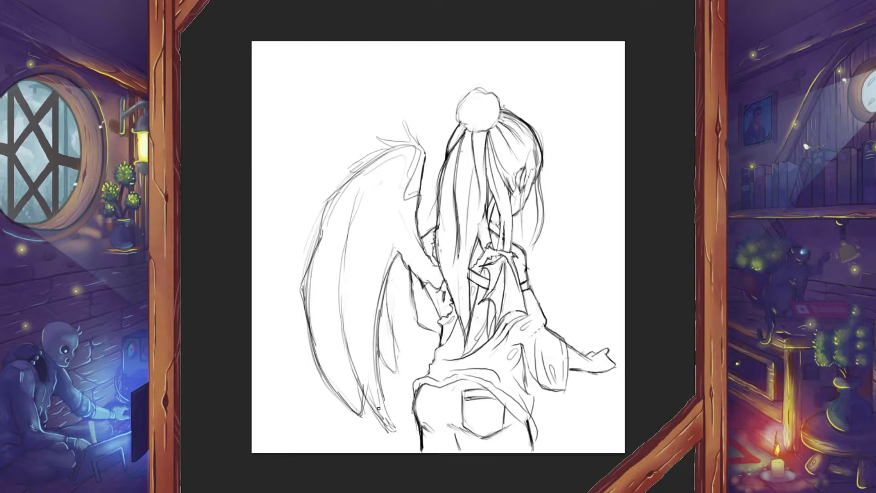
pyautogui.moveTo(363, 188); pyautogui.dragTo(333, 345)
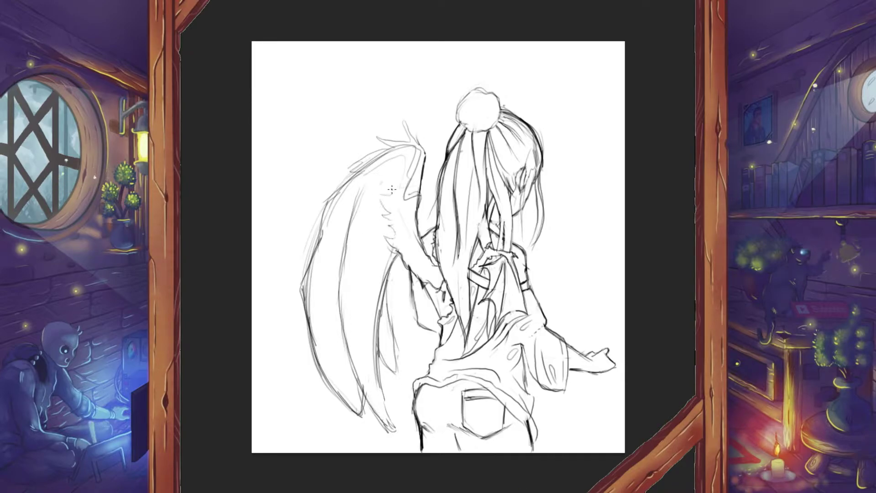
# - Erase stray lines at the top of the wing and sketch the inner and lower feathers
pyautogui.press('e')
pyautogui.moveTo(401, 151)
pyautogui.mouseDown()
pyautogui.moveTo(372, 161)
pyautogui.moveTo(348, 228)
pyautogui.moveTo(383, 283)
pyautogui.mouseUp()
pyautogui.press('e')
pyautogui.moveTo(367, 253)
pyautogui.mouseDown()
pyautogui.moveTo(363, 299)
pyautogui.moveTo(360, 268)
pyautogui.mouseUp()
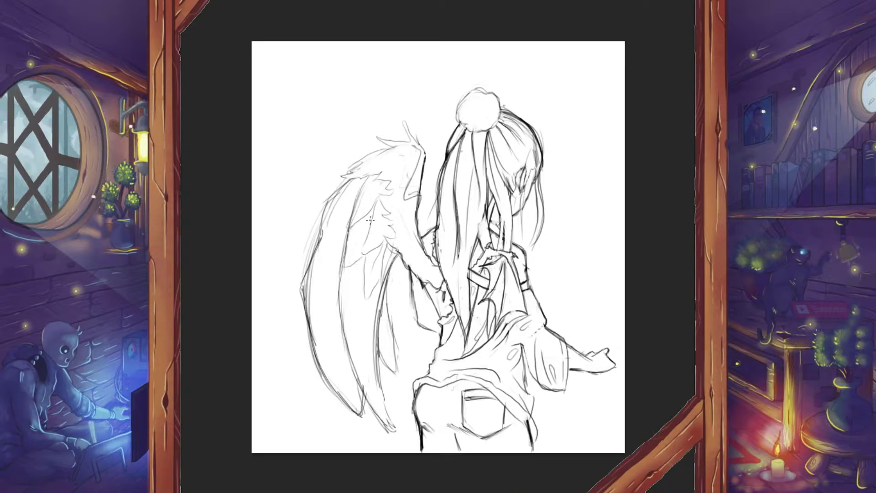
pyautogui.moveTo(373, 217); pyautogui.dragTo(361, 238)
pyautogui.moveTo(358, 267)
pyautogui.mouseDown()
pyautogui.moveTo(337, 315)
pyautogui.moveTo(358, 342)
pyautogui.moveTo(343, 362)
pyautogui.mouseUp()
pyautogui.moveTo(364, 343); pyautogui.dragTo(390, 429)
# - Draw scalloped feathers along the wing's outer edge and lower rows
pyautogui.moveTo(323, 206)
pyautogui.mouseDown()
pyautogui.moveTo(357, 192)
pyautogui.moveTo(342, 255)
pyautogui.mouseUp()
pyautogui.moveTo(351, 226); pyautogui.dragTo(354, 369)
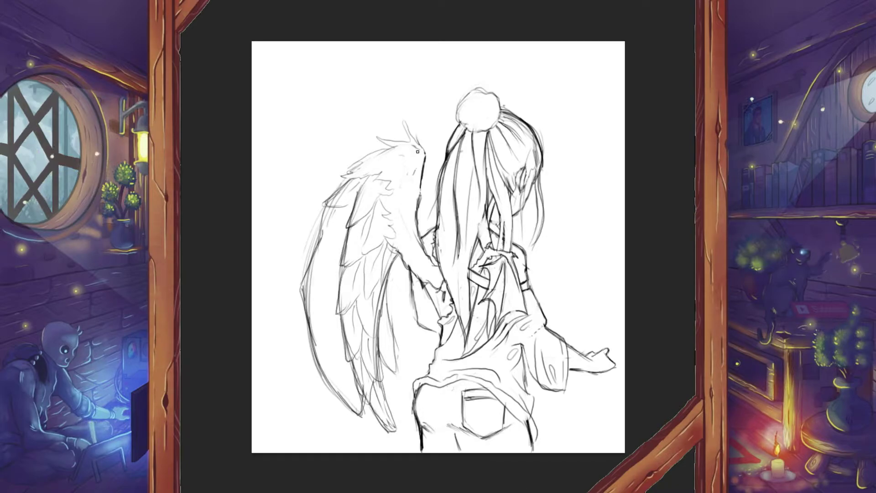
pyautogui.moveTo(328, 206); pyautogui.dragTo(315, 246)
pyautogui.moveTo(347, 217); pyautogui.dragTo(327, 276)
pyautogui.moveTo(331, 246); pyautogui.dragTo(299, 289)
pyautogui.moveTo(328, 205); pyautogui.dragTo(317, 246)
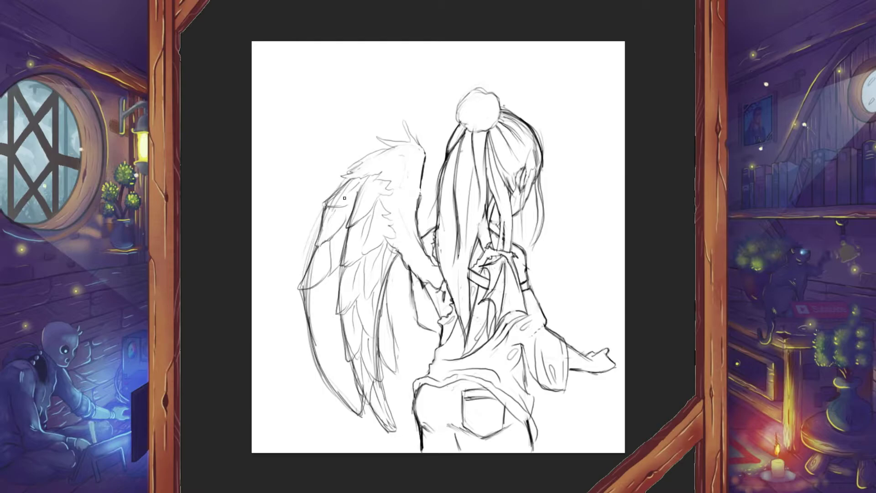
pyautogui.moveTo(323, 276)
pyautogui.mouseDown()
pyautogui.moveTo(321, 326)
pyautogui.moveTo(303, 340)
pyautogui.moveTo(320, 384)
pyautogui.moveTo(358, 417)
pyautogui.mouseUp()
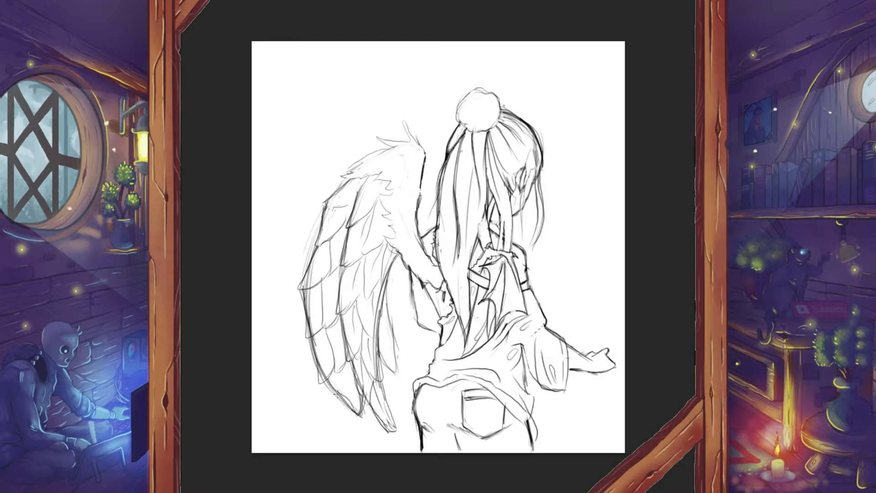
pyautogui.moveTo(324, 378); pyautogui.dragTo(311, 239)
# - Erase stray and faint sketch lines on and beside the left wing
pyautogui.press('e')
pyautogui.moveTo(344, 211)
pyautogui.mouseDown()
pyautogui.moveTo(322, 229)
pyautogui.moveTo(344, 265)
pyautogui.mouseUp()
pyautogui.moveTo(338, 308); pyautogui.dragTo(365, 401)
pyautogui.moveTo(377, 333); pyautogui.dragTo(375, 365)
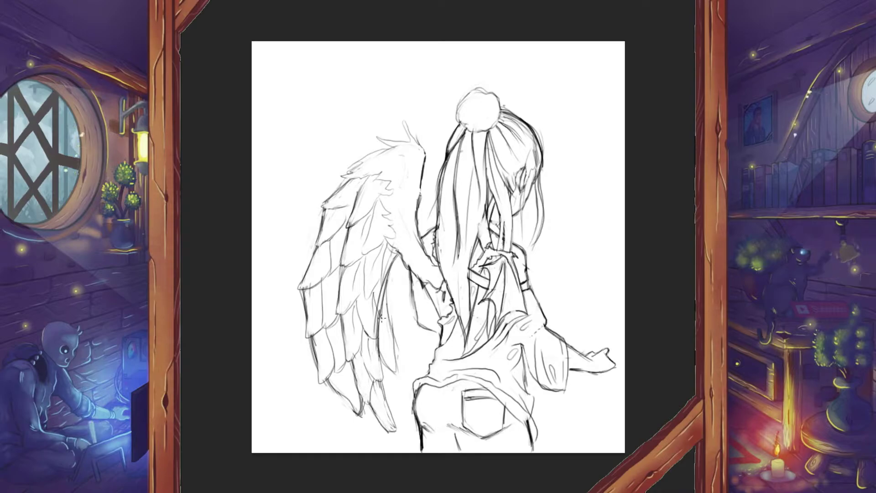
pyautogui.press('space')
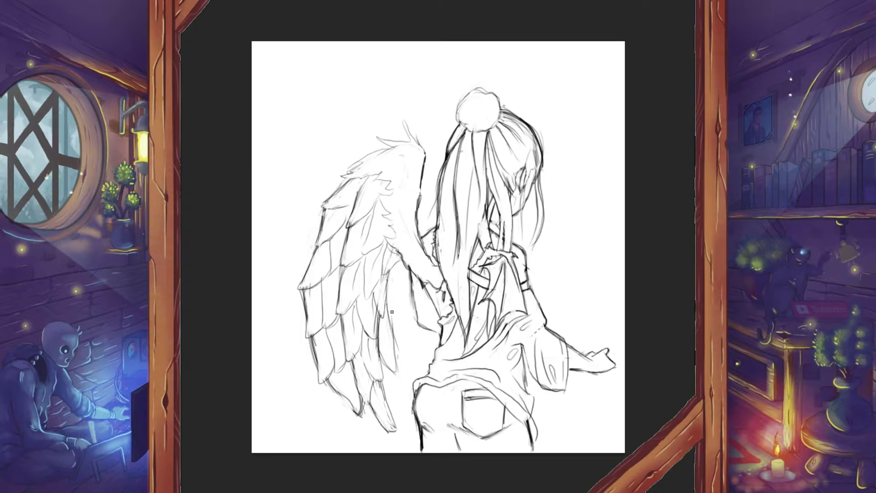
pyautogui.moveTo(391, 312); pyautogui.dragTo(387, 347)
pyautogui.moveTo(389, 302); pyautogui.dragTo(396, 383)
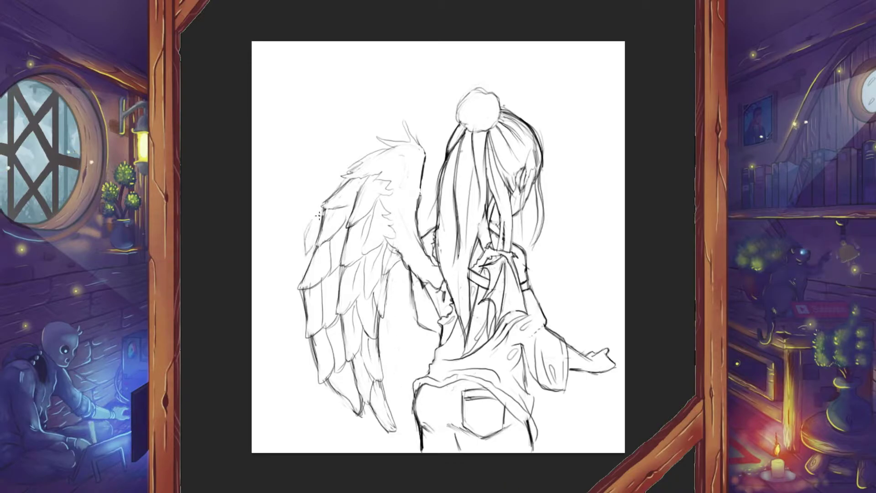
# - Save the drawing with Save As under the new file name YT_2
pyautogui.hotkey('ctrl', 'shift', 's')
pyautogui.click(283, 172)
pyautogui.hotkey('ctrl', 'a')
pyautogui.write('YT')
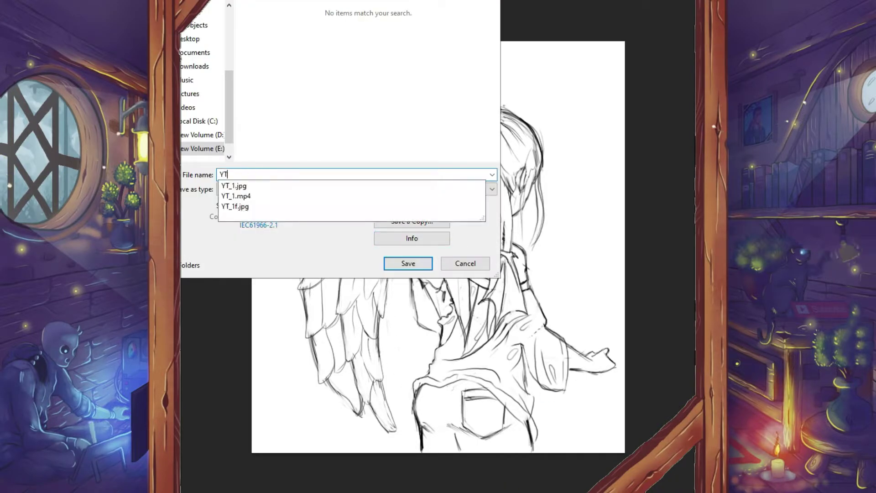
pyautogui.write('_2')
pyautogui.press('Return')
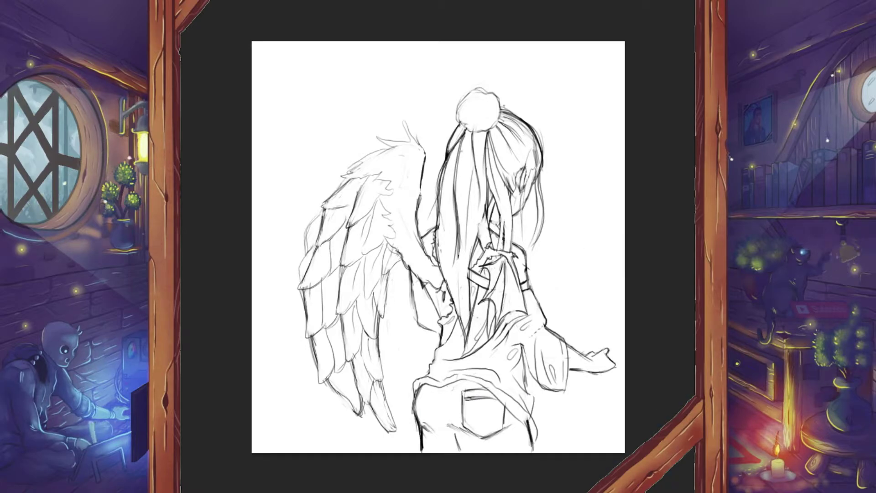
# - Choose a brush preset and paint flat tan over the back, hair and inner wing
pyautogui.press('e')
pyautogui.rightClick(470, 311)
pyautogui.press('Escape')
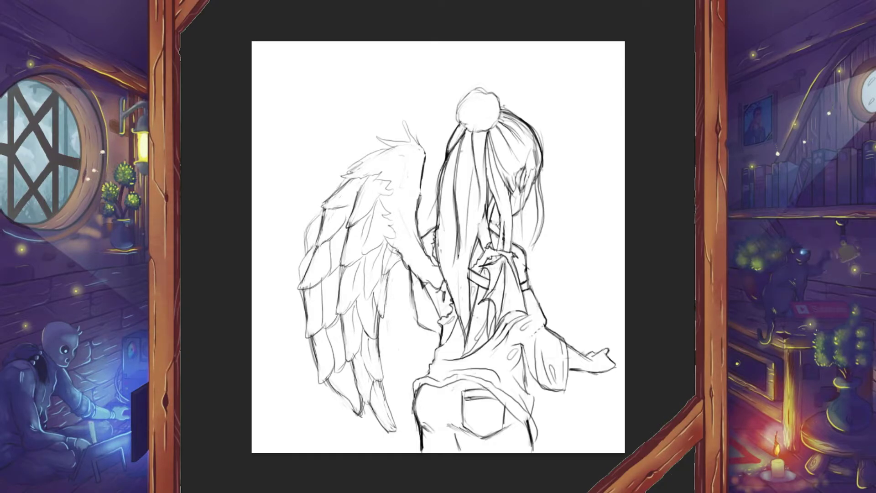
pyautogui.moveTo(470, 279)
pyautogui.mouseDown()
pyautogui.moveTo(465, 379)
pyautogui.moveTo(429, 320)
pyautogui.moveTo(416, 264)
pyautogui.moveTo(502, 283)
pyautogui.moveTo(533, 338)
pyautogui.moveTo(565, 352)
pyautogui.moveTo(457, 388)
pyautogui.moveTo(431, 374)
pyautogui.moveTo(420, 438)
pyautogui.moveTo(516, 407)
pyautogui.moveTo(529, 452)
pyautogui.moveTo(520, 337)
pyautogui.moveTo(457, 137)
pyautogui.moveTo(456, 123)
pyautogui.moveTo(484, 95)
pyautogui.moveTo(487, 183)
pyautogui.moveTo(502, 210)
pyautogui.moveTo(525, 191)
pyautogui.moveTo(525, 119)
pyautogui.moveTo(504, 244)
pyautogui.mouseUp()
pyautogui.moveTo(401, 228)
pyautogui.mouseDown()
pyautogui.moveTo(411, 146)
pyautogui.moveTo(392, 256)
pyautogui.moveTo(342, 338)
pyautogui.moveTo(398, 256)
pyautogui.moveTo(370, 379)
pyautogui.moveTo(383, 424)
pyautogui.moveTo(338, 319)
pyautogui.moveTo(321, 323)
pyautogui.moveTo(301, 246)
pyautogui.moveTo(347, 192)
pyautogui.moveTo(310, 274)
pyautogui.moveTo(408, 130)
pyautogui.moveTo(383, 142)
pyautogui.mouseUp()
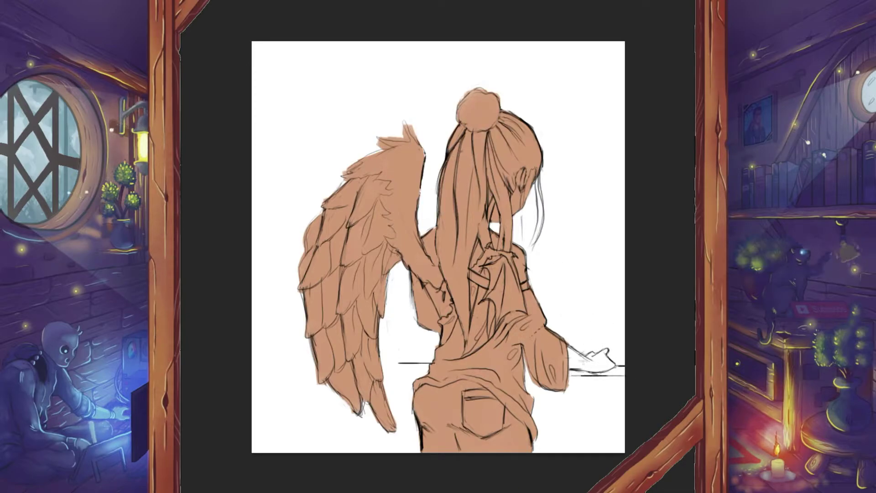
# - Sketch a pencil in the outstretched hand and draw two desk edges and a desk leg
pyautogui.moveTo(598, 350); pyautogui.dragTo(612, 323)
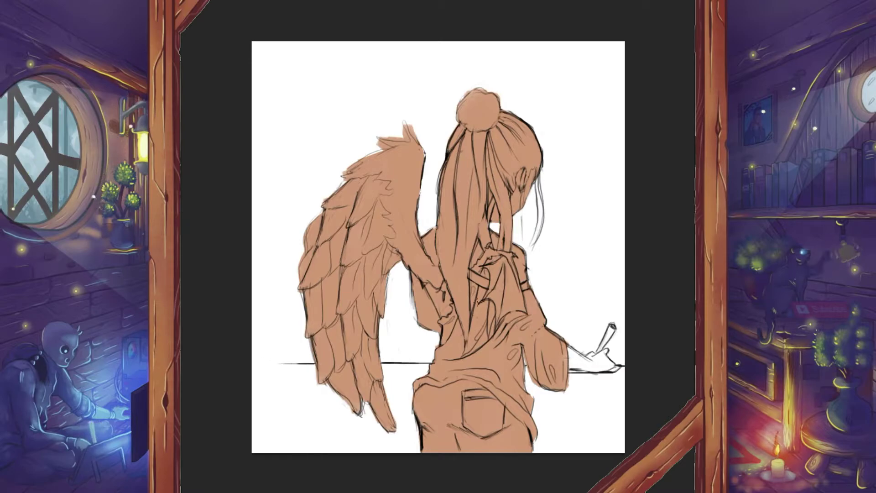
pyautogui.moveTo(279, 363); pyautogui.dragTo(304, 365)
pyautogui.moveTo(373, 452)
pyautogui.mouseDown()
pyautogui.moveTo(372, 395)
pyautogui.moveTo(413, 393)
pyautogui.mouseUp()
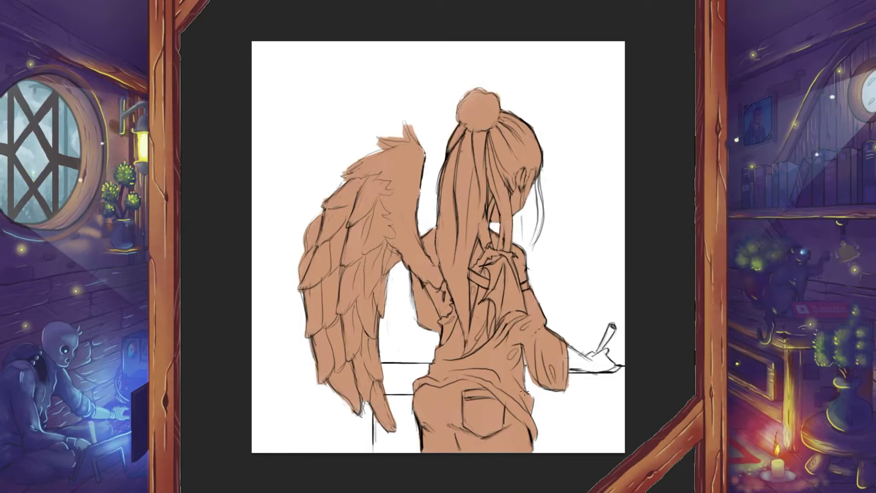
pyautogui.moveTo(529, 393); pyautogui.dragTo(620, 393)
pyautogui.moveTo(386, 371); pyautogui.dragTo(624, 371)
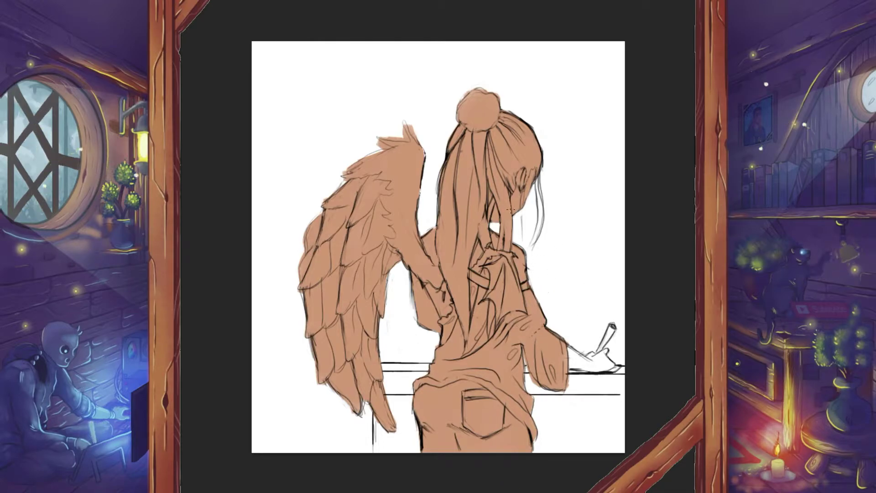
# - Enlarge the artwork slightly with Free Transform and shift it about 90 px left
pyautogui.hotkey('ctrl', 't')
pyautogui.moveTo(251, 246); pyautogui.dragTo(249, 247)
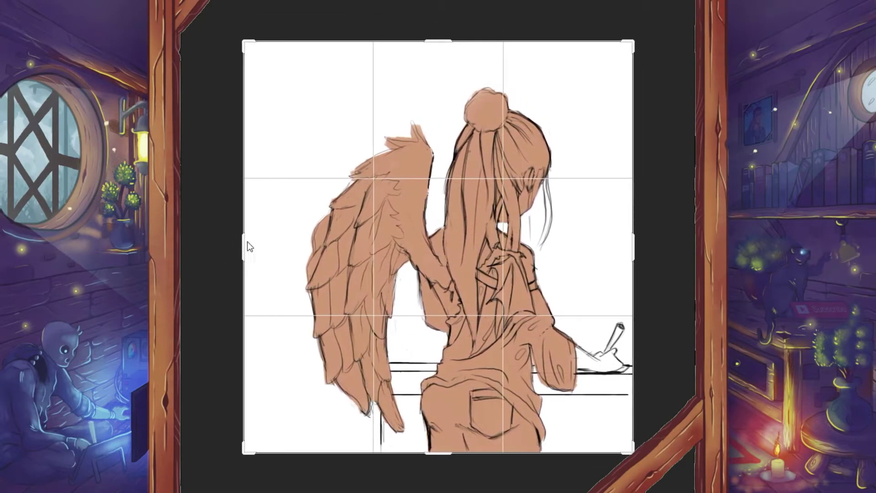
pyautogui.press('Return')
pyautogui.moveTo(497, 264); pyautogui.dragTo(456, 265)
pyautogui.press('Return')
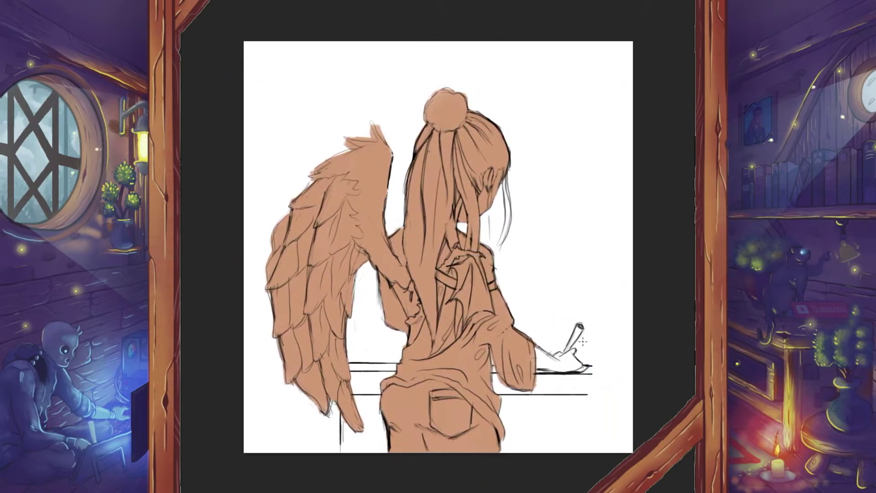
# - Erase the desk edges and leg, paint the forearm tan and start grey on the sleeve
pyautogui.press('e')
pyautogui.moveTo(603, 373)
pyautogui.mouseDown()
pyautogui.moveTo(603, 389)
pyautogui.moveTo(589, 394)
pyautogui.moveTo(607, 373)
pyautogui.moveTo(545, 374)
pyautogui.mouseUp()
pyautogui.moveTo(588, 393); pyautogui.dragTo(531, 400)
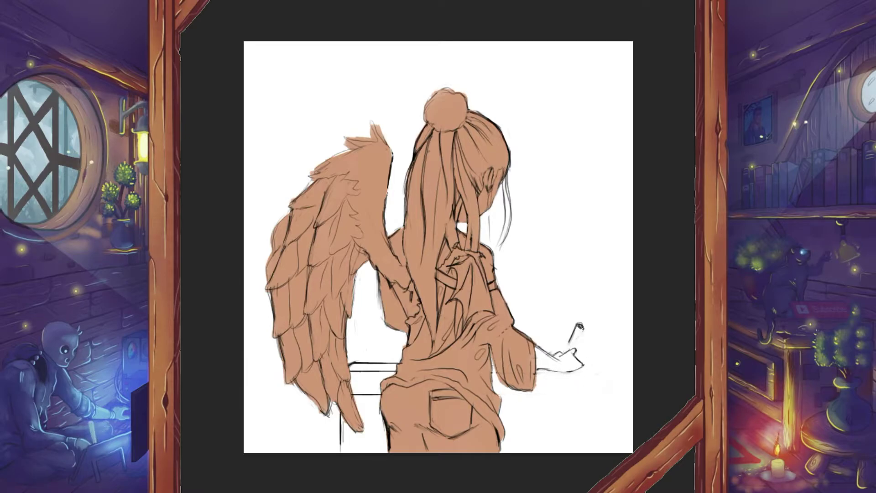
pyautogui.moveTo(397, 365); pyautogui.dragTo(365, 367)
pyautogui.moveTo(374, 397); pyautogui.dragTo(326, 420)
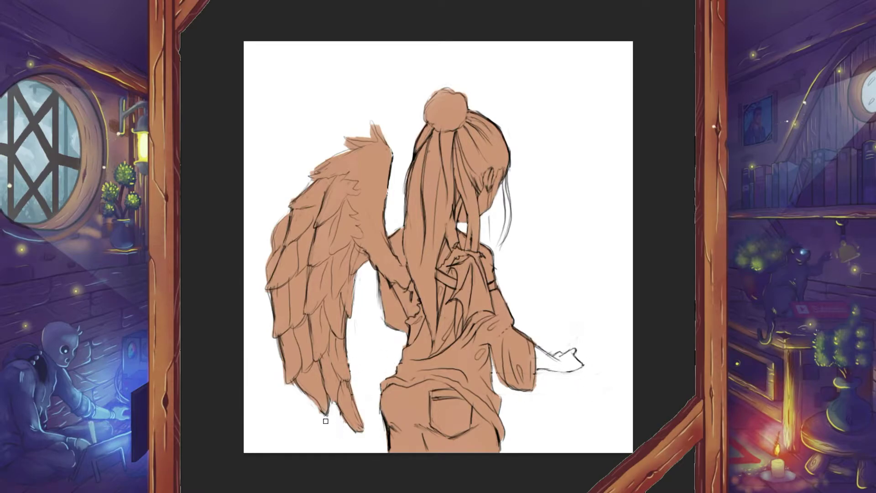
pyautogui.moveTo(530, 360)
pyautogui.mouseDown()
pyautogui.moveTo(579, 367)
pyautogui.moveTo(572, 360)
pyautogui.mouseUp()
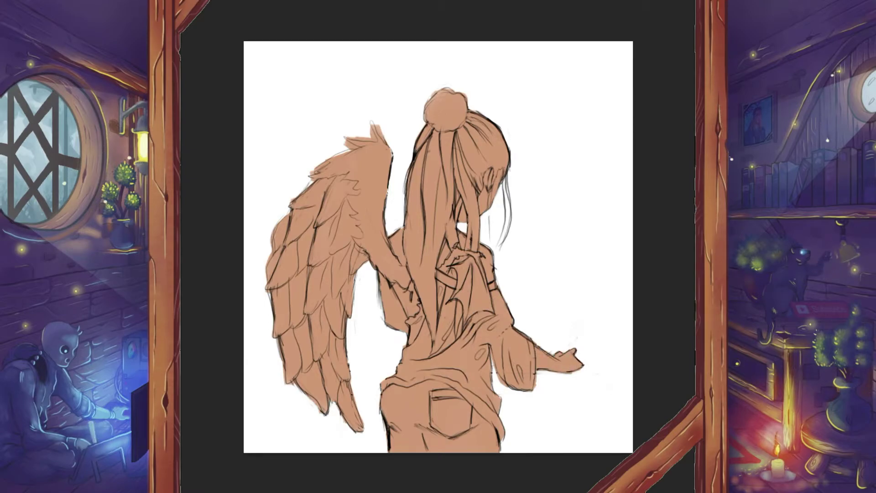
pyautogui.moveTo(407, 367)
pyautogui.mouseDown()
pyautogui.moveTo(411, 384)
pyautogui.moveTo(484, 411)
pyautogui.moveTo(525, 356)
pyautogui.moveTo(501, 333)
pyautogui.moveTo(470, 349)
pyautogui.moveTo(456, 385)
pyautogui.mouseUp()
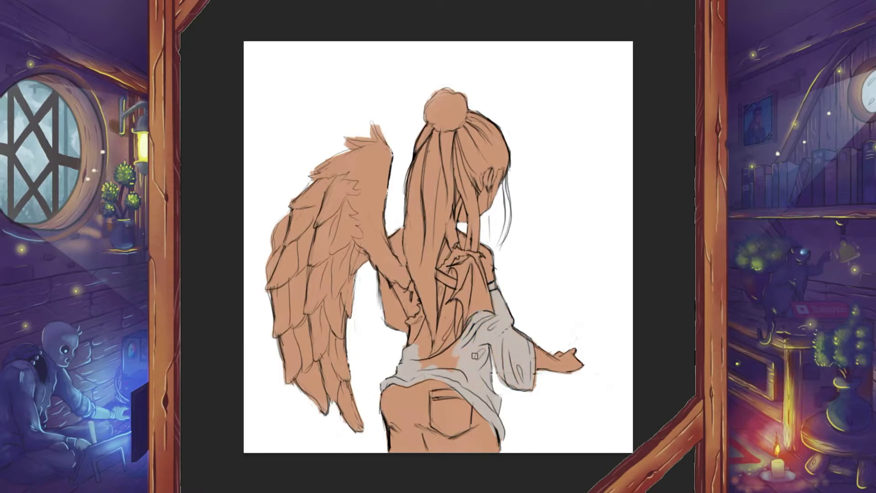
# - Paint the shirt's lower back and upper band light grey
pyautogui.moveTo(454, 344); pyautogui.dragTo(422, 369)
pyautogui.moveTo(452, 328); pyautogui.dragTo(406, 301)
pyautogui.scroll(3, 418, 308)
pyautogui.moveTo(411, 256)
pyautogui.mouseDown()
pyautogui.moveTo(417, 344)
pyautogui.moveTo(492, 292)
pyautogui.moveTo(442, 230)
pyautogui.moveTo(465, 261)
pyautogui.mouseUp()
pyautogui.moveTo(470, 226); pyautogui.dragTo(435, 201)
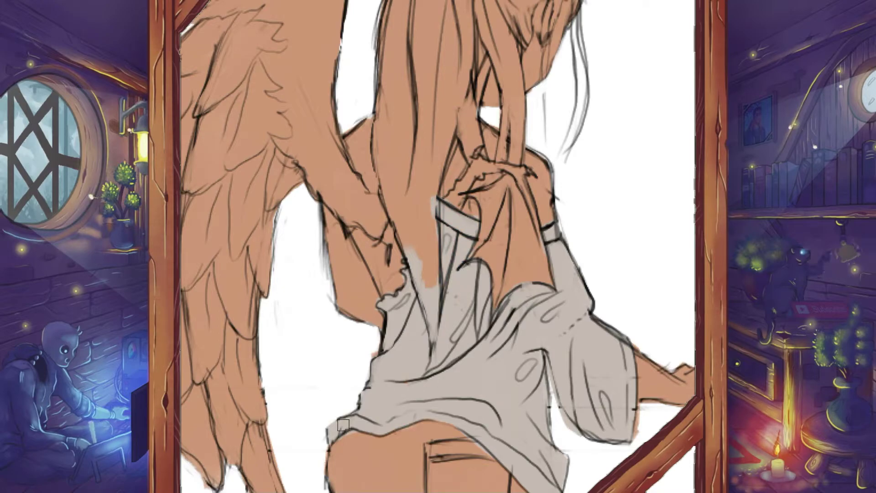
pyautogui.moveTo(586, 407); pyautogui.dragTo(539, 329)
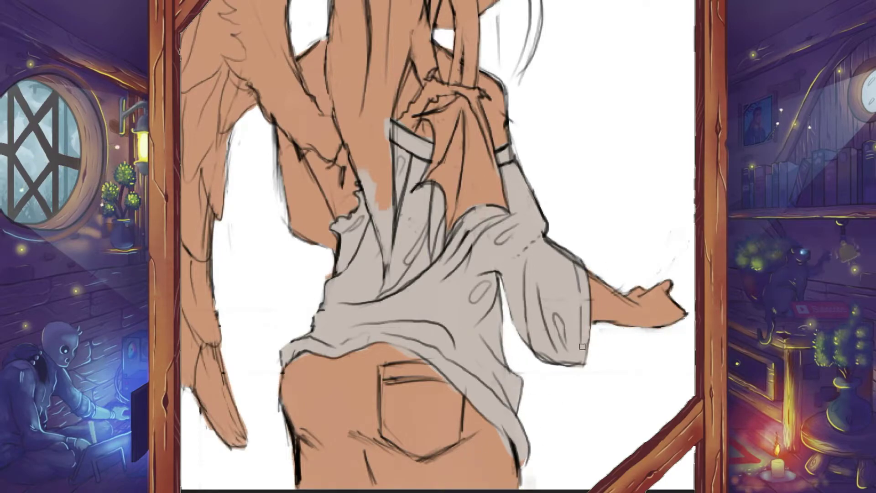
pyautogui.moveTo(278, 387); pyautogui.dragTo(384, 435)
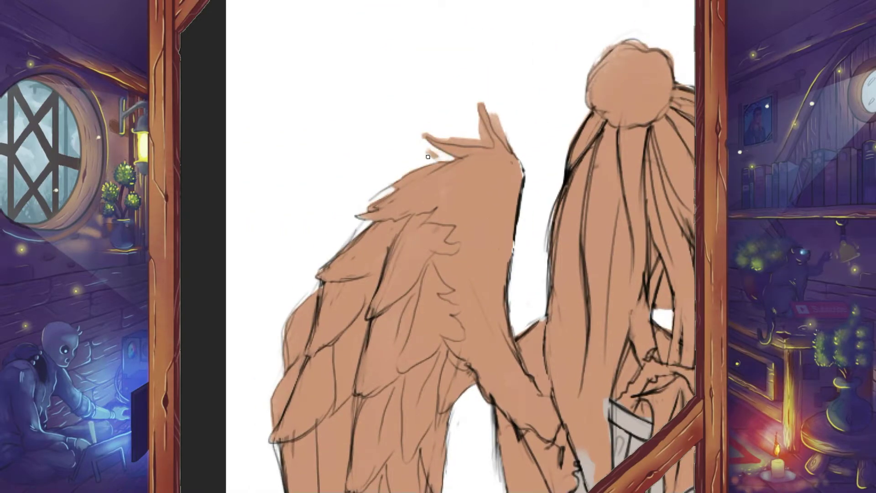
# - Clean up faint strokes around the wing tip and erase the stray stroke by the hair
pyautogui.moveTo(427, 156)
pyautogui.mouseDown()
pyautogui.moveTo(474, 99)
pyautogui.moveTo(520, 164)
pyautogui.mouseUp()
pyautogui.moveTo(533, 329); pyautogui.dragTo(492, 289)
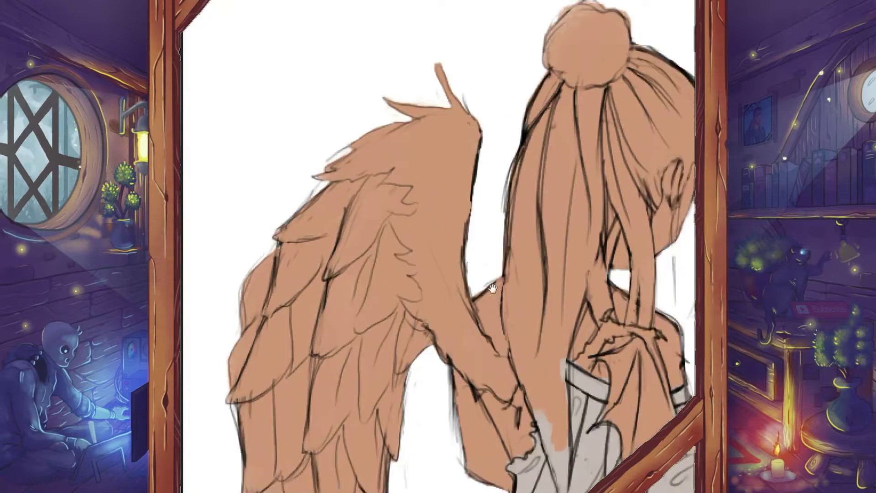
pyautogui.scroll(-2, 491, 289)
pyautogui.moveTo(620, 206)
pyautogui.mouseDown()
pyautogui.moveTo(598, 338)
pyautogui.moveTo(583, 289)
pyautogui.moveTo(582, 340)
pyautogui.moveTo(595, 342)
pyautogui.mouseUp()
pyautogui.press('e')
pyautogui.moveTo(621, 256); pyautogui.dragTo(620, 196)
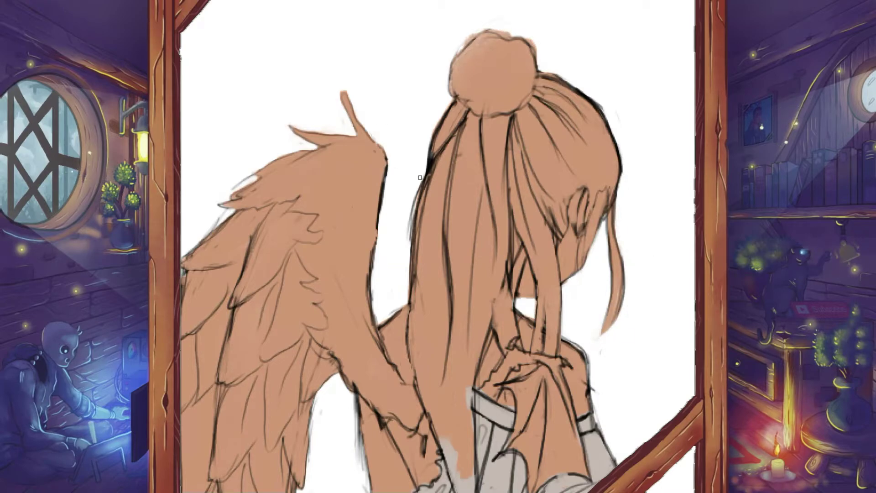
pyautogui.moveTo(420, 178); pyautogui.dragTo(566, 197)
pyautogui.scroll(2, 343, 271)
# - Paint darker grey shadows across the shirt
pyautogui.scroll(-2, 379, 380)
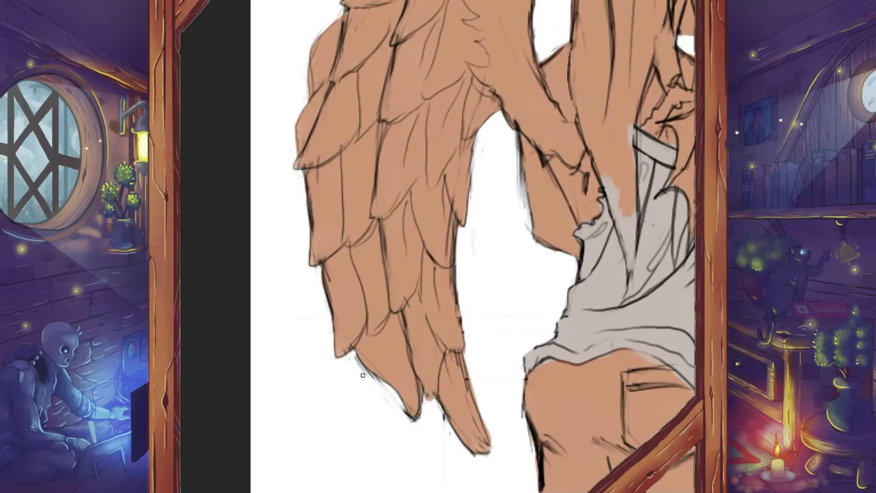
pyautogui.scroll(2, 424, 413)
pyautogui.scroll(-5, 439, 255)
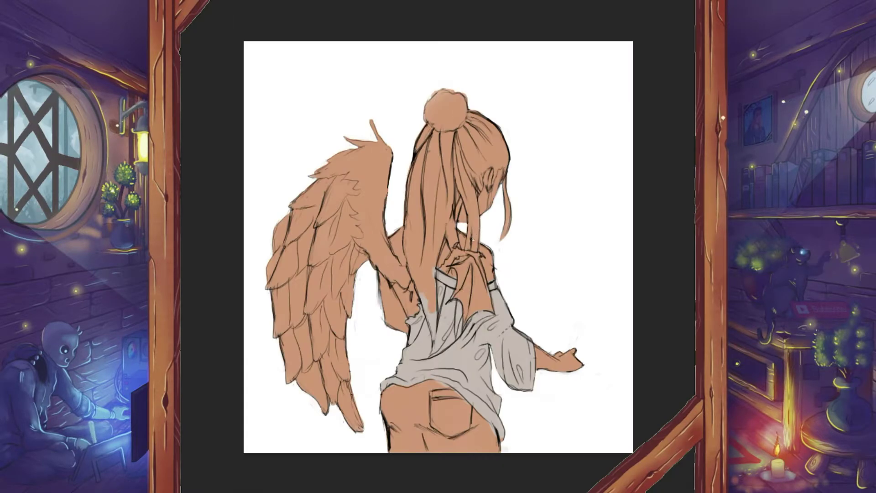
pyautogui.scroll(5, 488, 230)
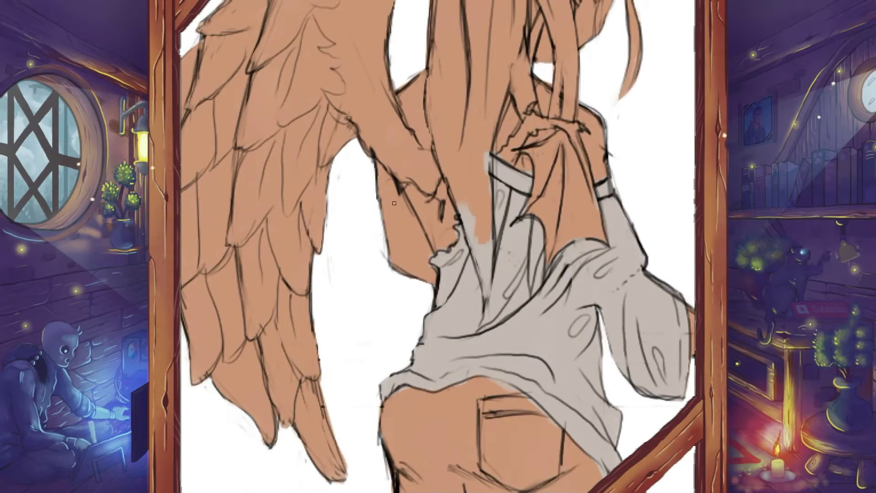
pyautogui.scroll(-5, 542, 276)
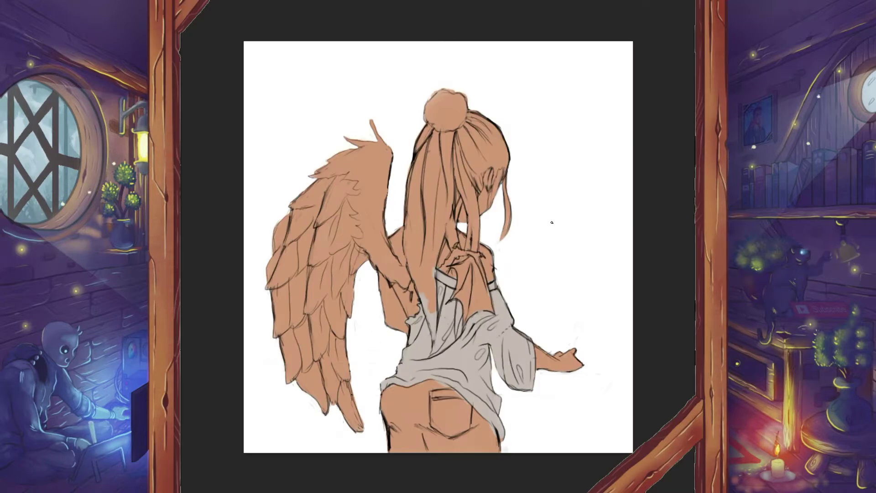
pyautogui.scroll(4, 502, 274)
pyautogui.scroll(2, 480, 311)
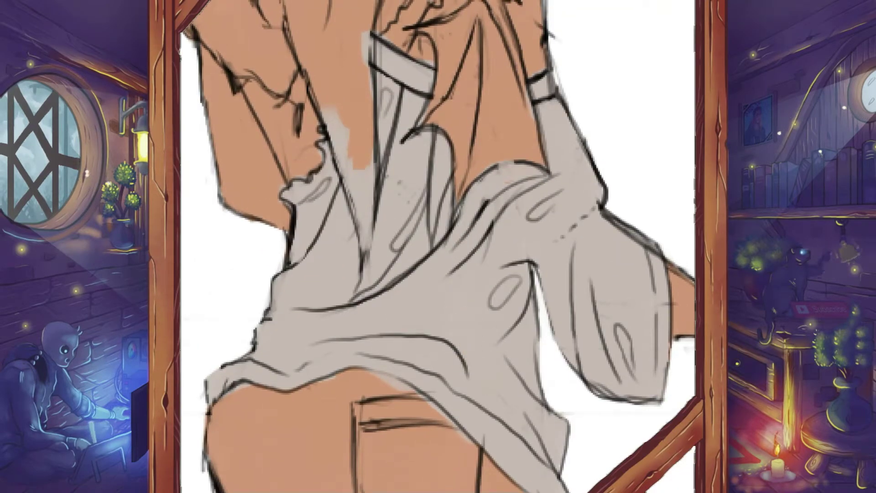
pyautogui.moveTo(493, 306); pyautogui.dragTo(513, 278)
pyautogui.moveTo(532, 219); pyautogui.dragTo(557, 196)
pyautogui.moveTo(618, 326); pyautogui.dragTo(632, 362)
pyautogui.moveTo(655, 246); pyautogui.dragTo(661, 397)
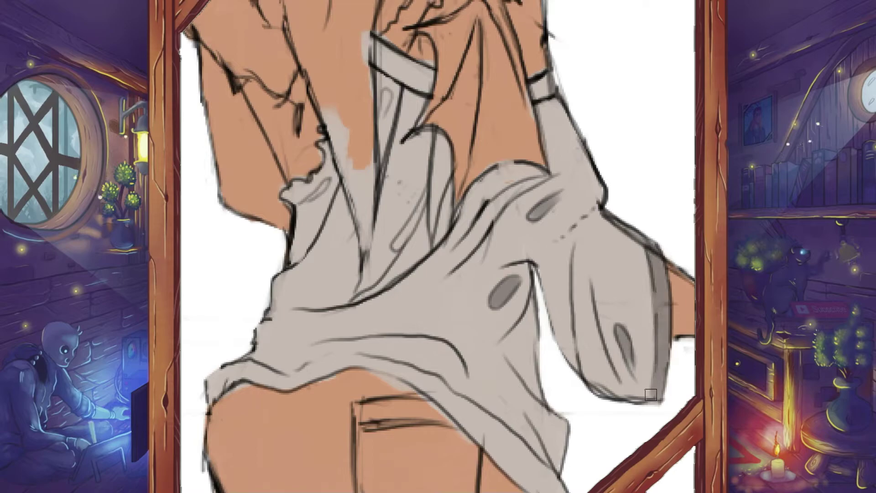
pyautogui.moveTo(584, 363)
pyautogui.mouseDown()
pyautogui.moveTo(636, 389)
pyautogui.moveTo(593, 297)
pyautogui.moveTo(573, 370)
pyautogui.moveTo(593, 210)
pyautogui.mouseUp()
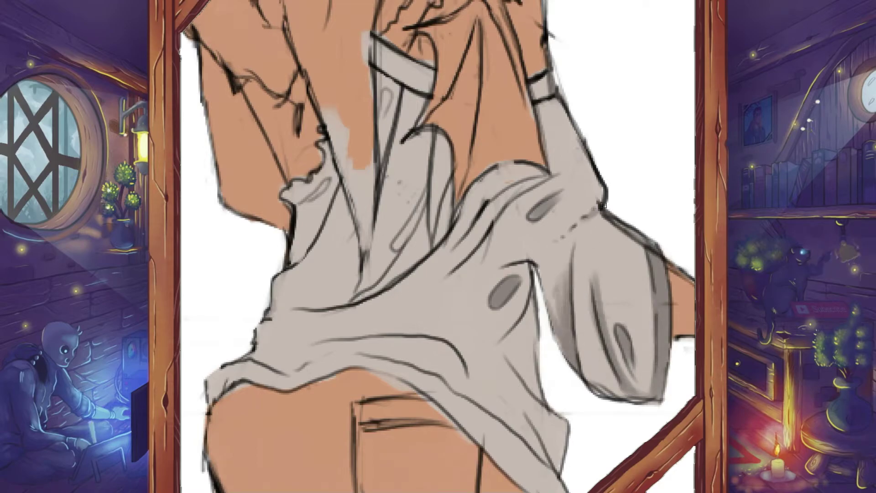
# - Deepen the dark grey shading in the sleeve and shirt folds
pyautogui.moveTo(566, 238); pyautogui.dragTo(621, 212)
pyautogui.moveTo(555, 175); pyautogui.dragTo(424, 292)
pyautogui.moveTo(497, 164); pyautogui.dragTo(384, 292)
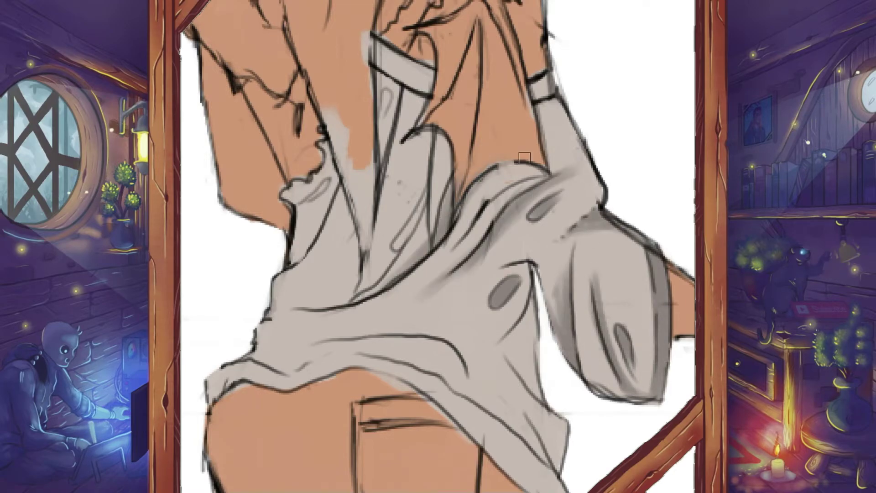
pyautogui.moveTo(383, 238); pyautogui.dragTo(474, 197)
pyautogui.moveTo(517, 160); pyautogui.dragTo(404, 228)
pyautogui.moveTo(361, 240); pyautogui.dragTo(440, 225)
pyautogui.moveTo(411, 169); pyautogui.dragTo(358, 244)
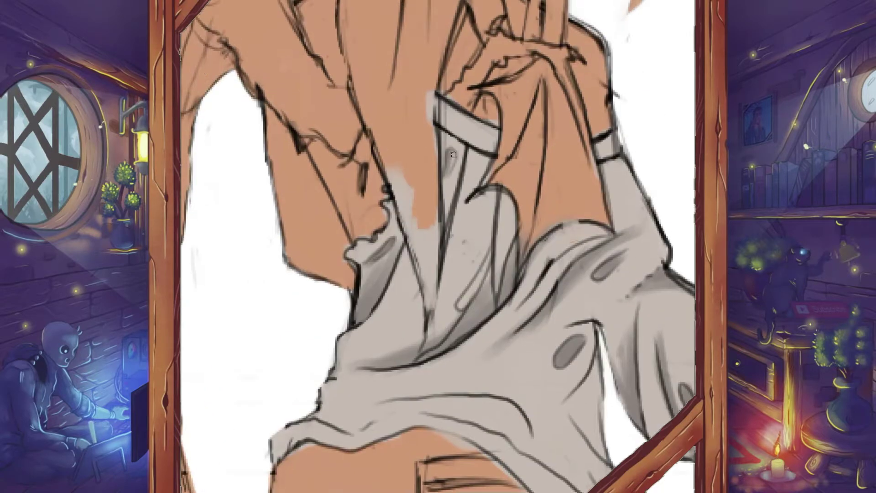
pyautogui.moveTo(456, 150)
pyautogui.mouseDown()
pyautogui.moveTo(447, 178)
pyautogui.moveTo(461, 233)
pyautogui.moveTo(489, 260)
pyautogui.mouseUp()
pyautogui.moveTo(484, 295); pyautogui.dragTo(507, 374)
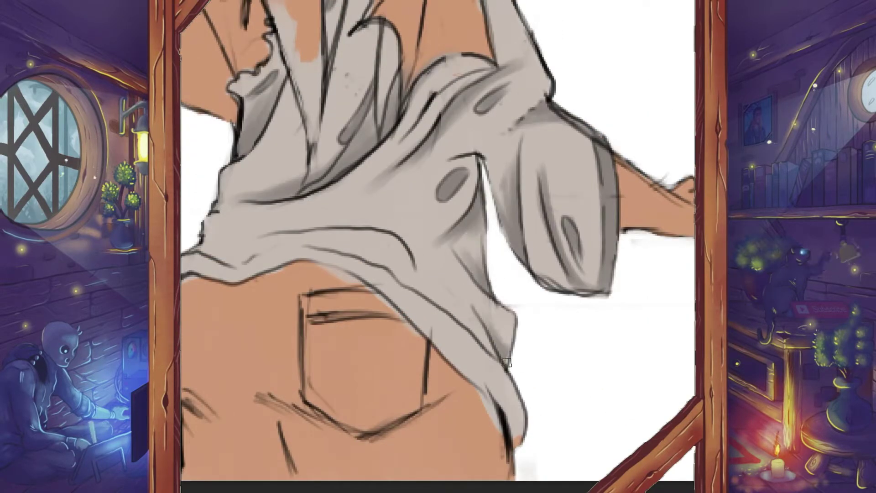
pyautogui.moveTo(465, 295)
pyautogui.mouseDown()
pyautogui.moveTo(401, 265)
pyautogui.moveTo(456, 192)
pyautogui.moveTo(479, 107)
pyautogui.mouseUp()
# - Shade along the shirt's bottom hem and darken folds near the hem and chest
pyautogui.scroll(-2, 439, 224)
pyautogui.moveTo(571, 103); pyautogui.dragTo(543, 179)
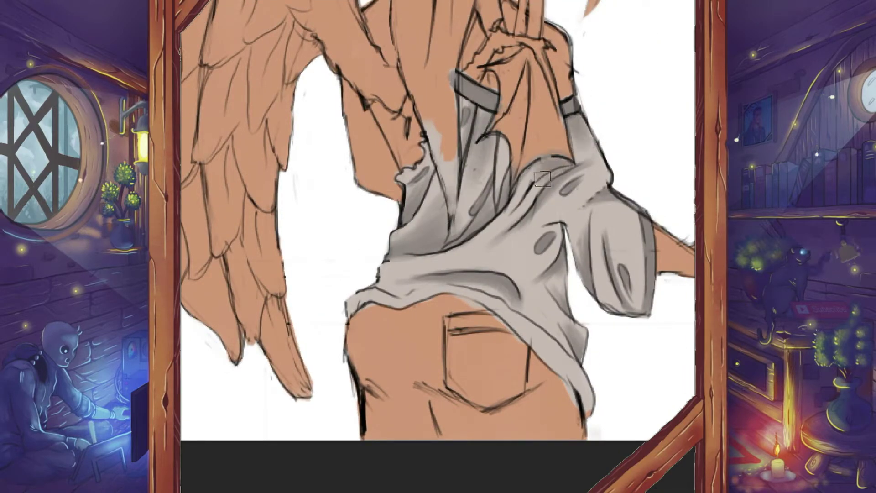
pyautogui.scroll(-5, 543, 179)
pyautogui.scroll(5, 569, 143)
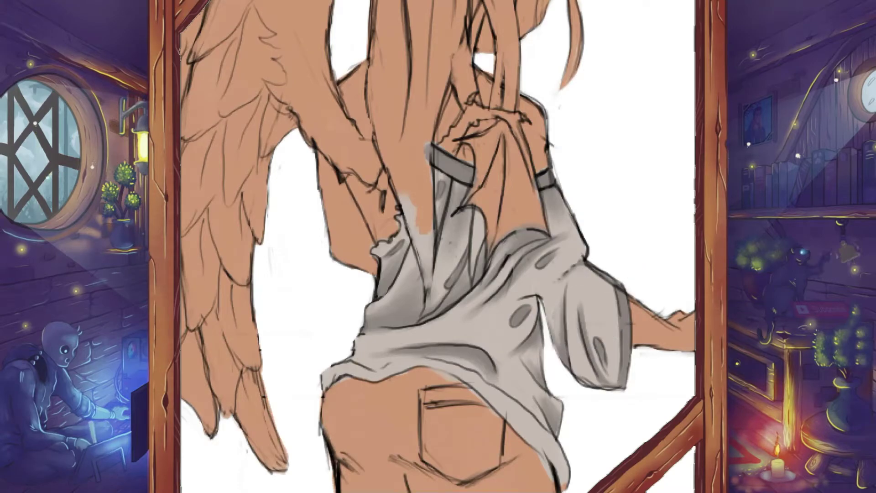
pyautogui.moveTo(551, 463); pyautogui.dragTo(324, 378)
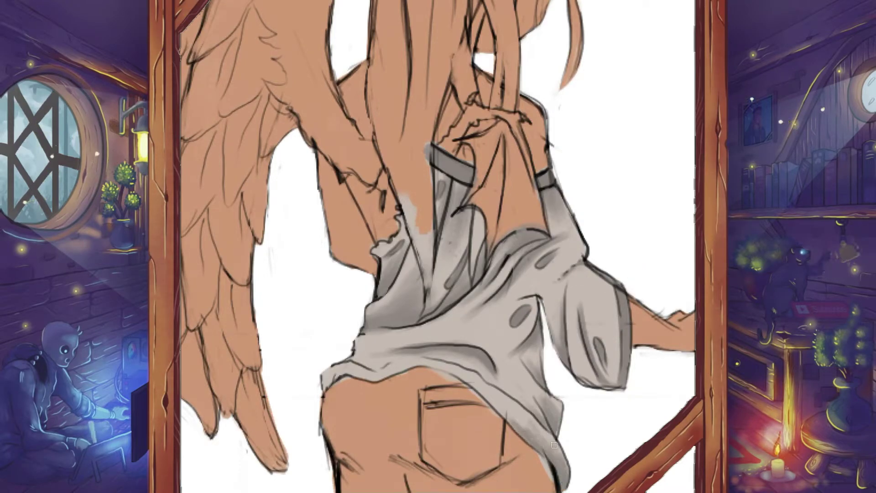
pyautogui.moveTo(489, 379); pyautogui.dragTo(352, 356)
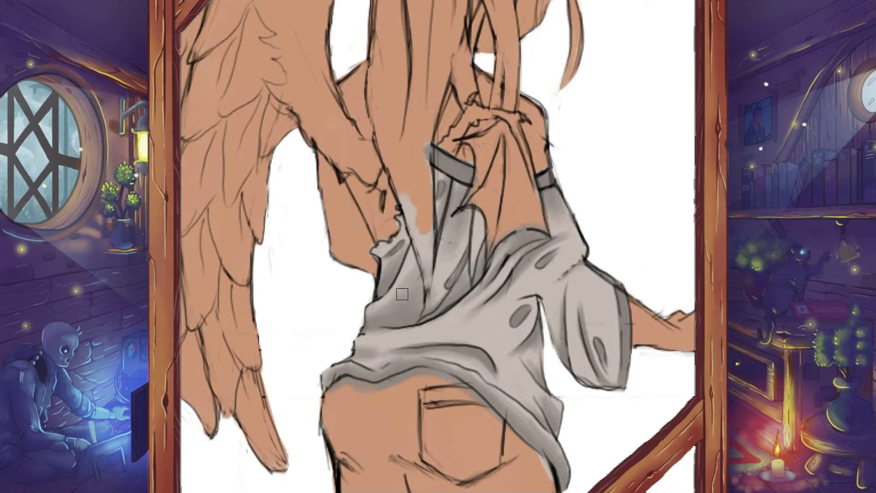
pyautogui.moveTo(461, 219); pyautogui.dragTo(444, 260)
pyautogui.moveTo(543, 279); pyautogui.dragTo(470, 319)
pyautogui.moveTo(520, 287); pyautogui.dragTo(504, 304)
# - Add a dark band on the sleeve cuff, darken the collar and lay faint back shading
pyautogui.hscroll(3, 504, 303)
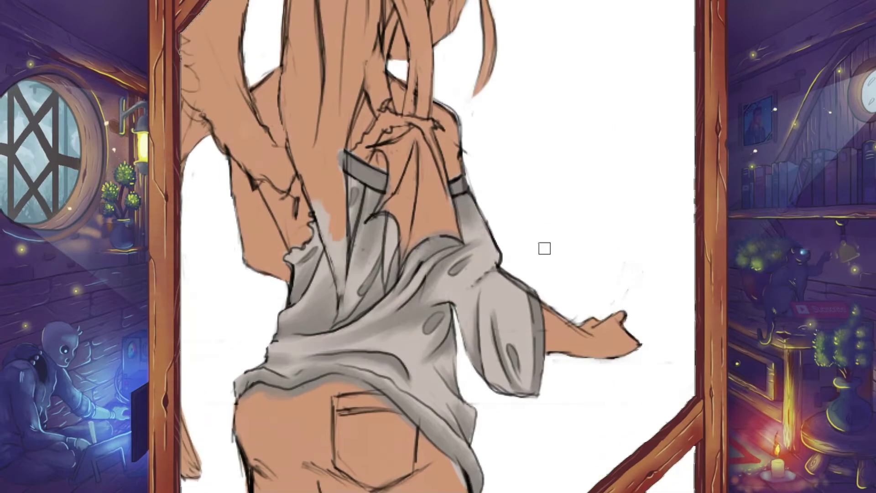
pyautogui.moveTo(539, 395); pyautogui.dragTo(534, 294)
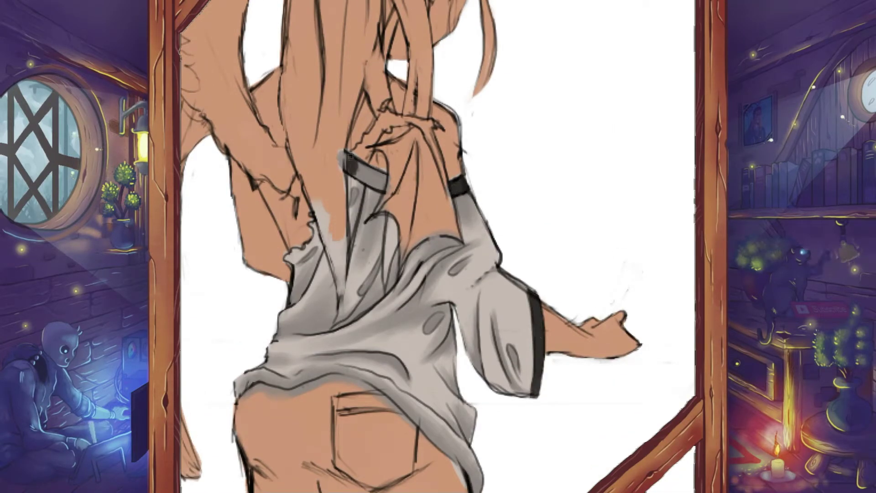
pyautogui.moveTo(350, 157); pyautogui.dragTo(383, 187)
pyautogui.hotkey('ctrl', '0')
pyautogui.scroll(5, 459, 406)
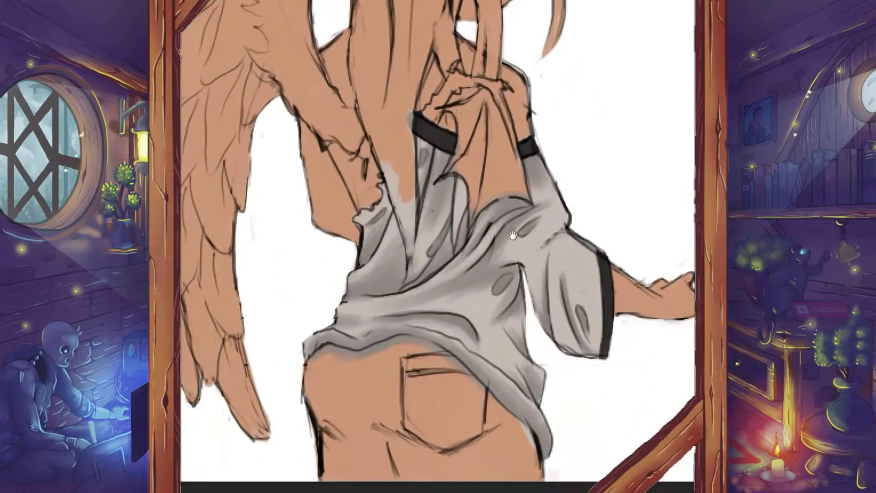
pyautogui.scroll(2, 415, 355)
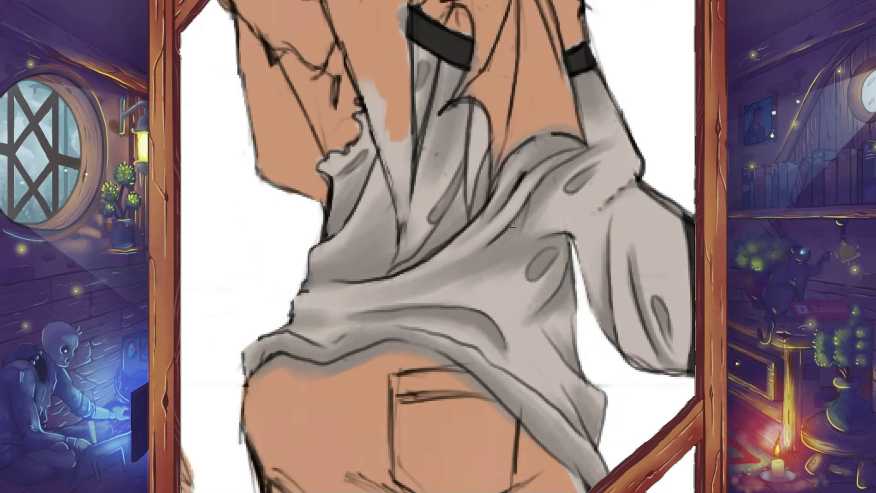
pyautogui.moveTo(520, 238); pyautogui.dragTo(571, 171)
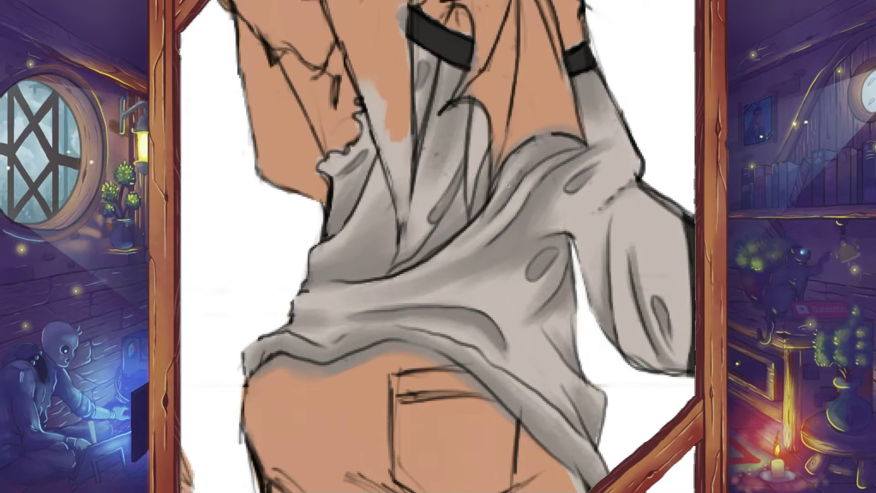
pyautogui.moveTo(365, 191); pyautogui.dragTo(325, 236)
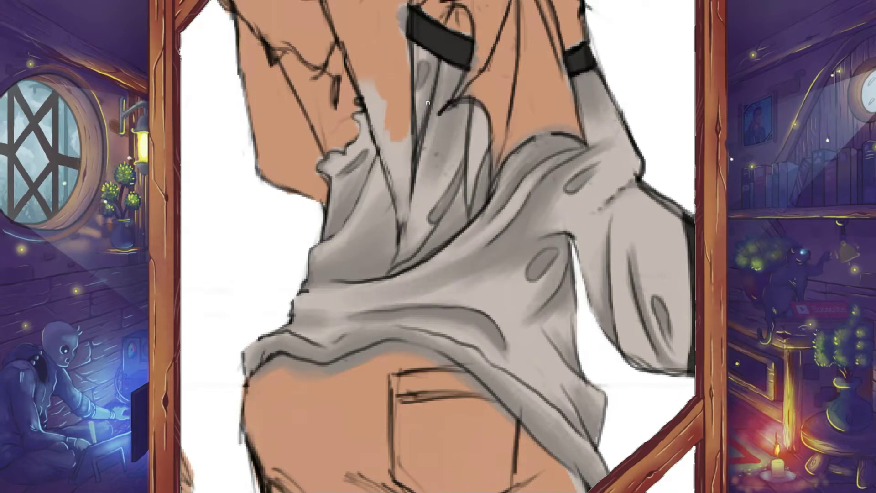
pyautogui.moveTo(430, 208); pyautogui.dragTo(451, 156)
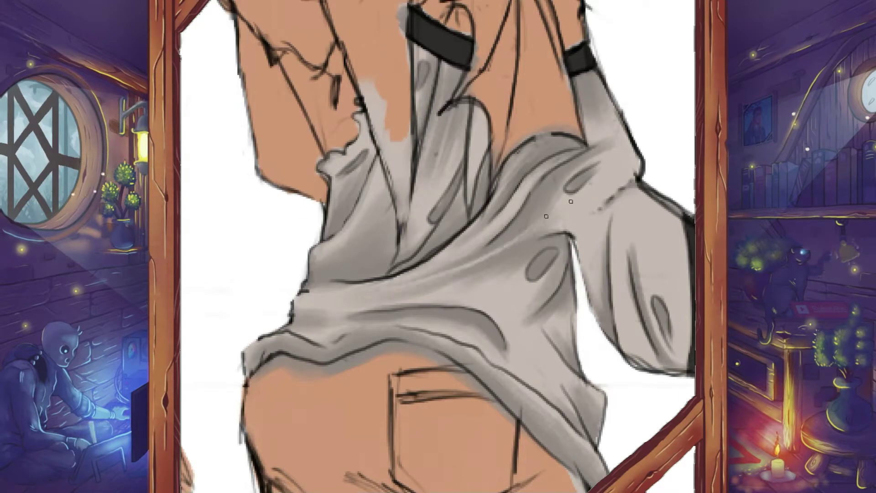
# - Darken the shading on the lower sleeve
pyautogui.scroll(-2, 553, 285)
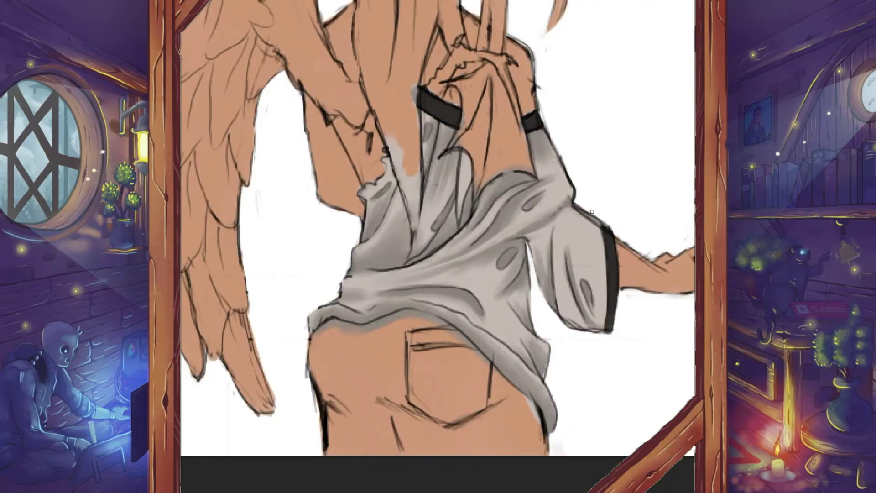
pyautogui.scroll(1, 566, 208)
pyautogui.scroll(1, 544, 249)
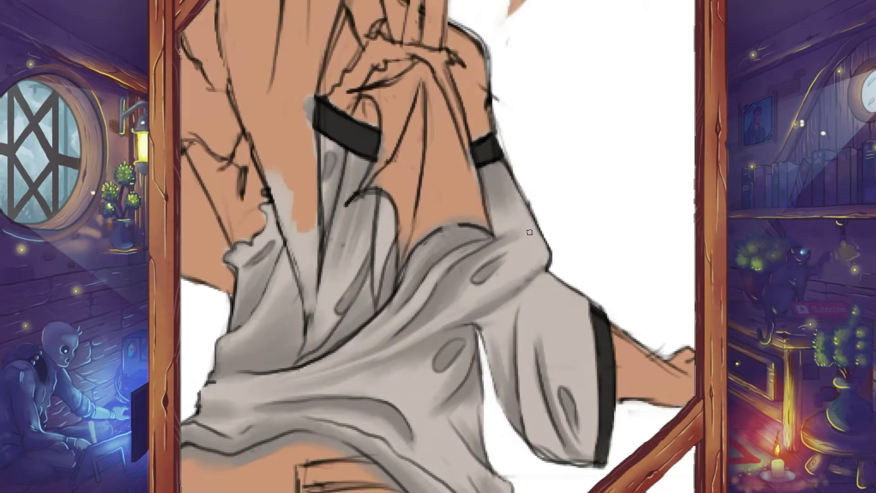
pyautogui.scroll(-3, 478, 268)
pyautogui.hscroll(-2, 411, 292)
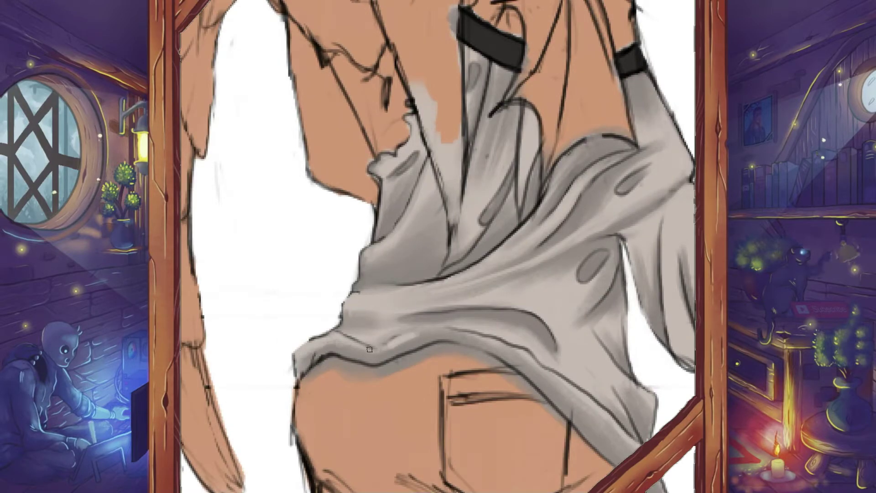
pyautogui.scroll(-1, 622, 415)
pyautogui.scroll(-1, 630, 227)
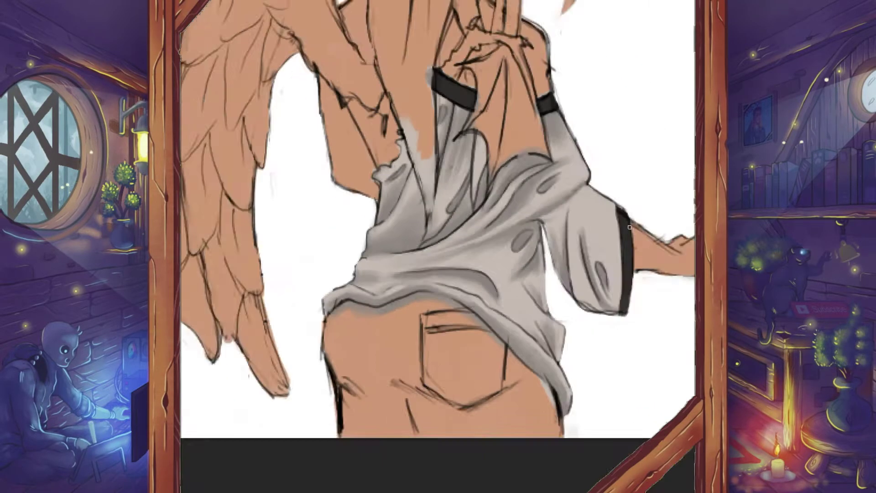
pyautogui.scroll(1, 630, 227)
pyautogui.scroll(1, 587, 275)
pyautogui.moveTo(639, 338)
pyautogui.mouseDown()
pyautogui.moveTo(612, 313)
pyautogui.moveTo(600, 278)
pyautogui.moveTo(593, 290)
pyautogui.mouseUp()
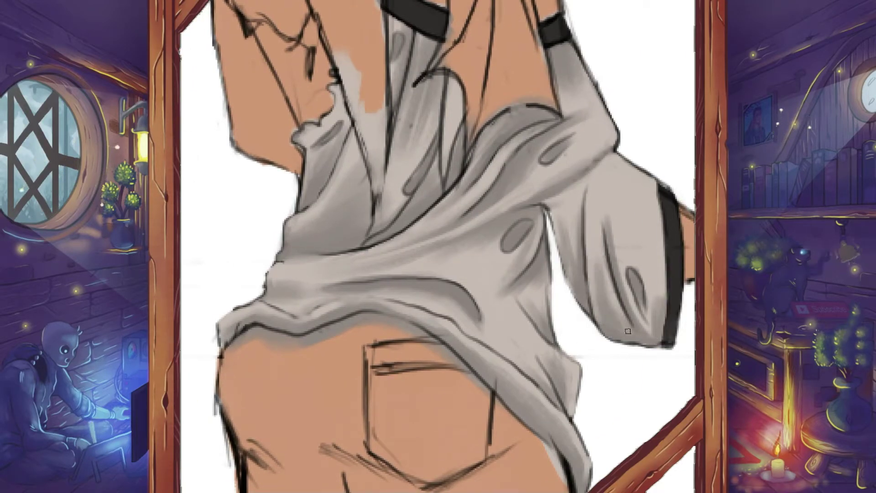
# - Lighten the upper sleeve and smooth the shirt folds with light grey highlights
pyautogui.moveTo(339, 299); pyautogui.dragTo(284, 336)
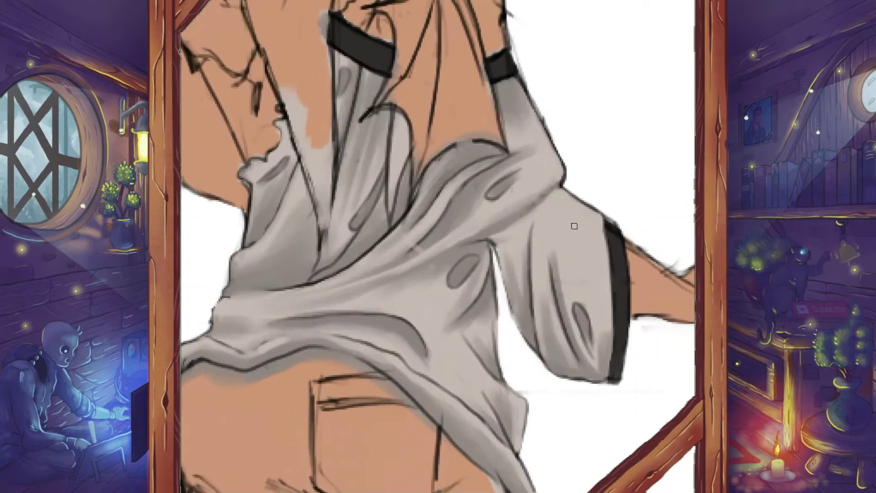
pyautogui.moveTo(589, 265); pyautogui.dragTo(566, 221)
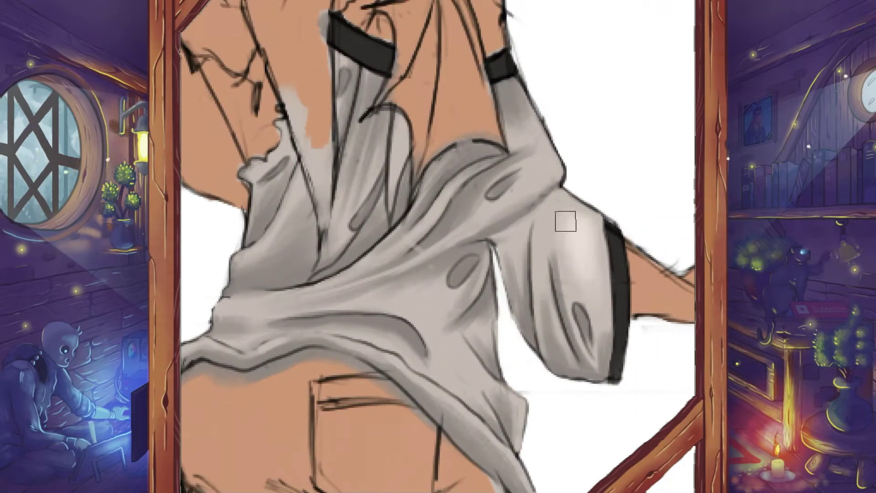
pyautogui.moveTo(553, 168)
pyautogui.mouseDown()
pyautogui.moveTo(538, 146)
pyautogui.moveTo(486, 194)
pyautogui.mouseUp()
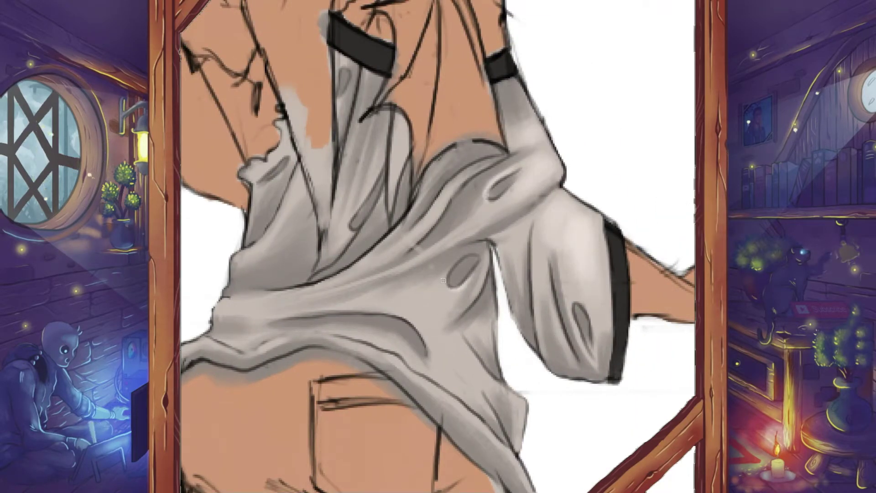
pyautogui.moveTo(549, 276); pyautogui.dragTo(585, 360)
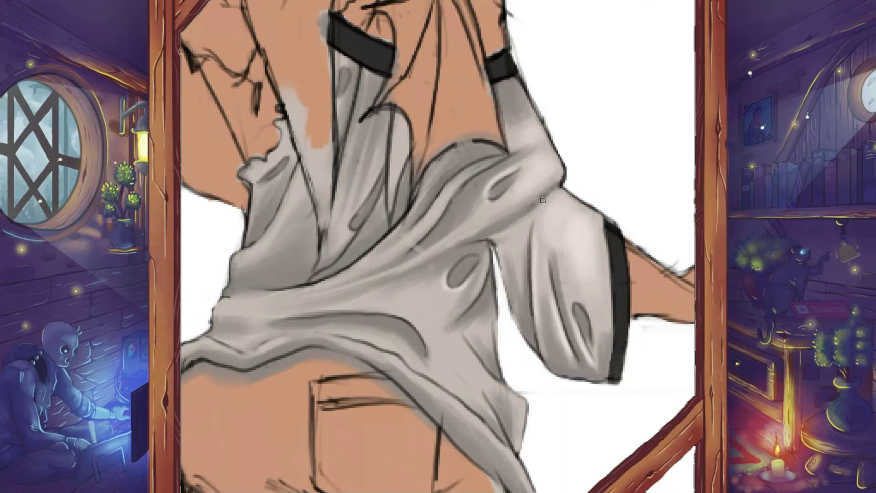
pyautogui.moveTo(502, 214)
pyautogui.mouseDown()
pyautogui.moveTo(556, 176)
pyautogui.moveTo(352, 281)
pyautogui.mouseUp()
pyautogui.moveTo(486, 169); pyautogui.dragTo(401, 247)
pyautogui.moveTo(435, 178)
pyautogui.mouseDown()
pyautogui.moveTo(378, 249)
pyautogui.moveTo(418, 235)
pyautogui.mouseUp()
pyautogui.hscroll(-3, 420, 242)
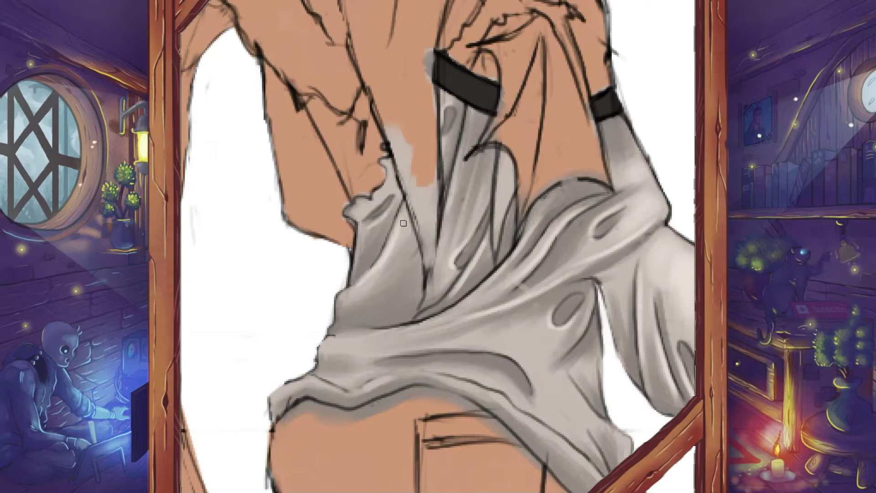
pyautogui.hscroll(-5, 485, 208)
pyautogui.scroll(-3, 502, 249)
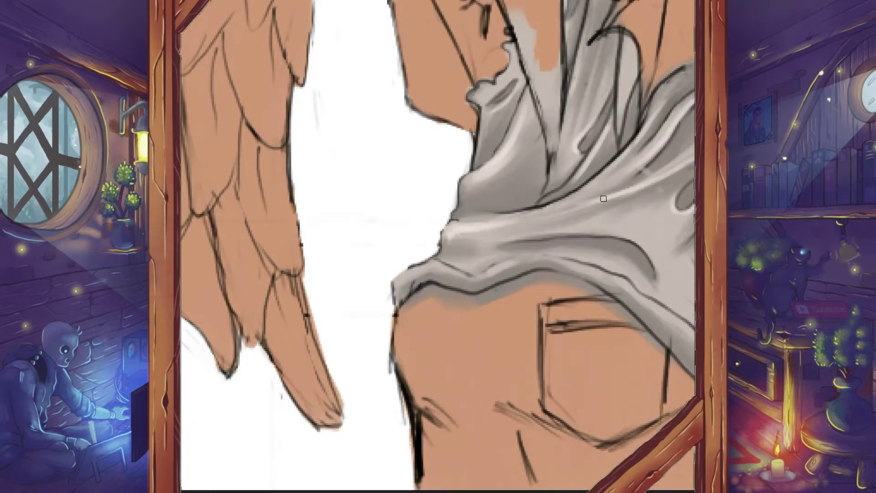
pyautogui.hscroll(8, 575, 358)
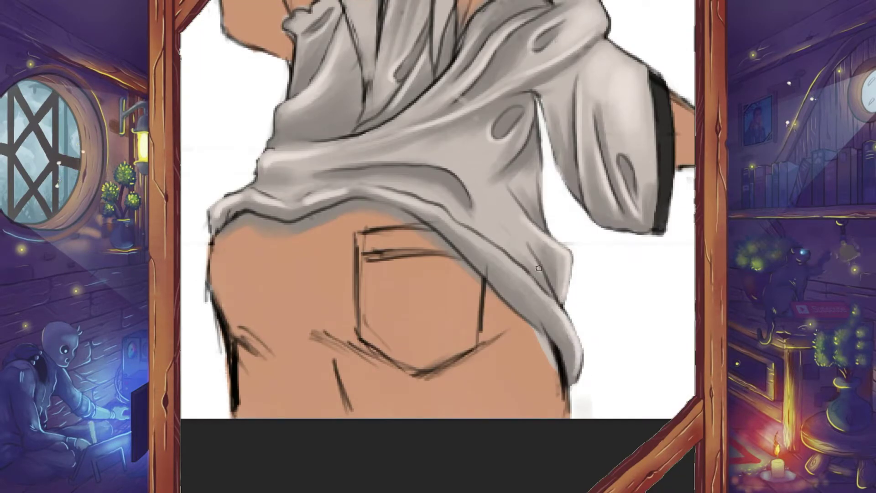
pyautogui.scroll(-2, 570, 274)
pyautogui.scroll(5, 566, 195)
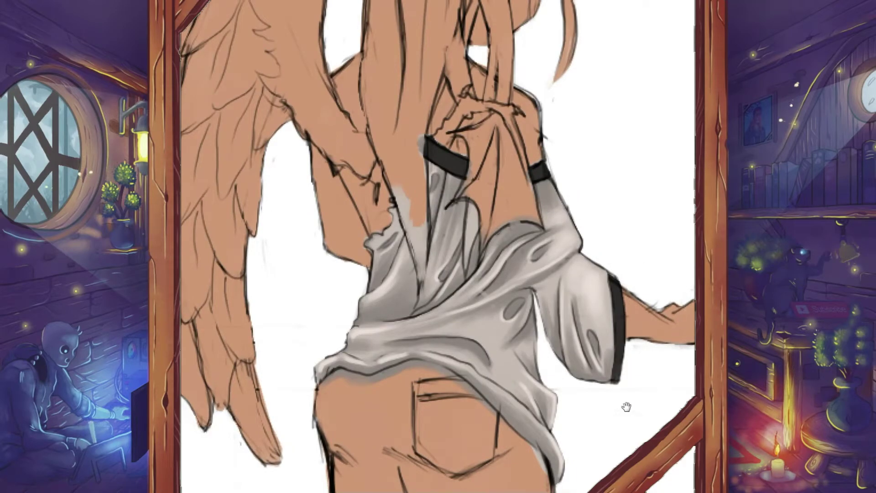
pyautogui.scroll(-3, 626, 407)
# - Paint blue over the jeans around the back pocket
pyautogui.moveTo(452, 335)
pyautogui.mouseDown()
pyautogui.moveTo(452, 417)
pyautogui.moveTo(547, 411)
pyautogui.mouseUp()
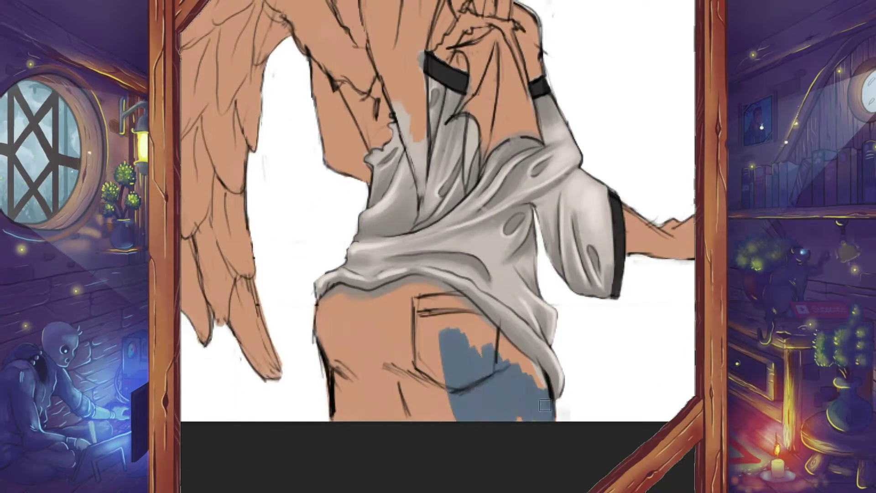
pyautogui.moveTo(538, 365)
pyautogui.mouseDown()
pyautogui.moveTo(426, 338)
pyautogui.moveTo(352, 346)
pyautogui.moveTo(334, 332)
pyautogui.mouseUp()
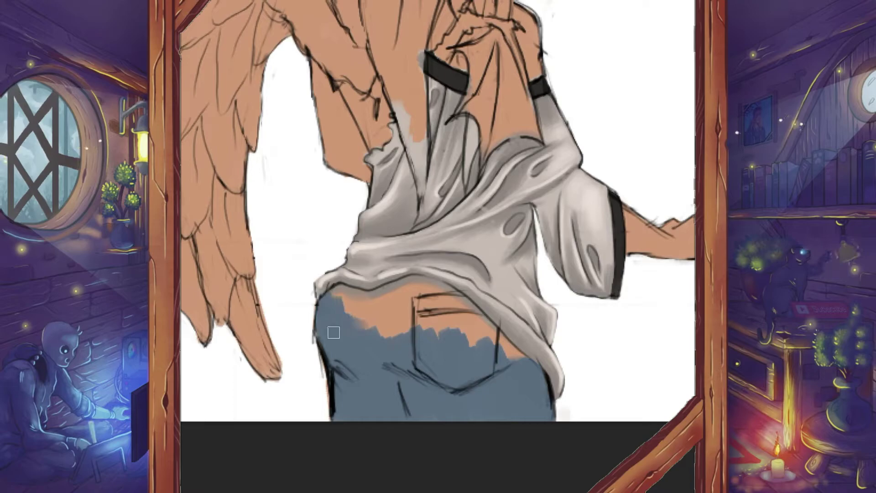
pyautogui.moveTo(405, 331)
pyautogui.mouseDown()
pyautogui.moveTo(502, 328)
pyautogui.moveTo(525, 347)
pyautogui.mouseUp()
pyautogui.scroll(3, 493, 288)
pyautogui.moveTo(493, 288); pyautogui.dragTo(309, 270)
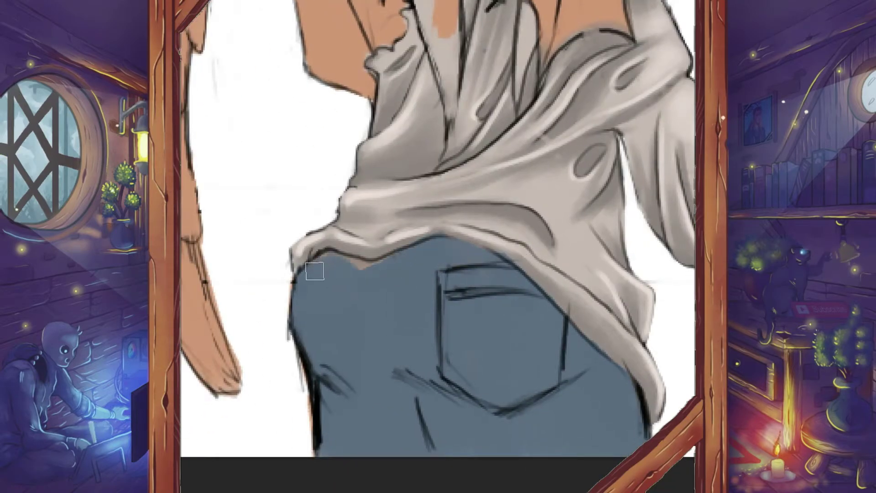
pyautogui.scroll(-5, 478, 237)
pyautogui.scroll(2, 466, 310)
pyautogui.scroll(2, 451, 292)
pyautogui.scroll(2, 435, 277)
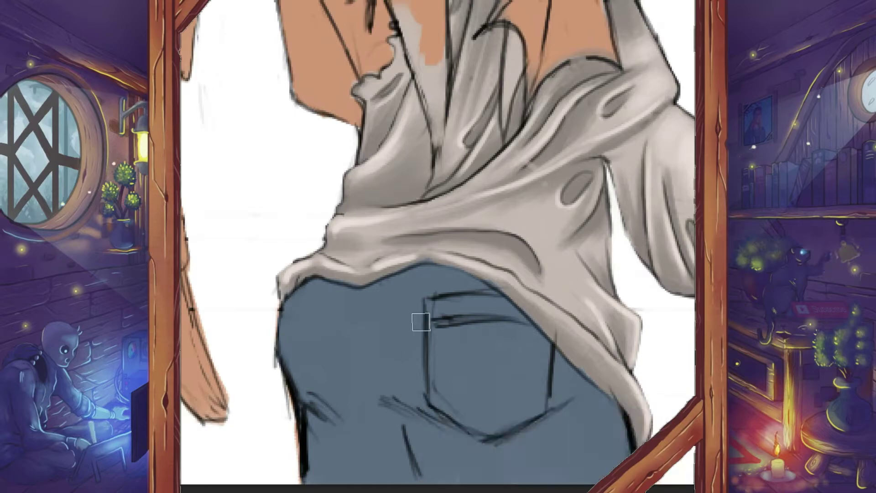
# - Dismiss the history eraser error and darken the lower jeans' shading up to the waistband
pyautogui.press('e')
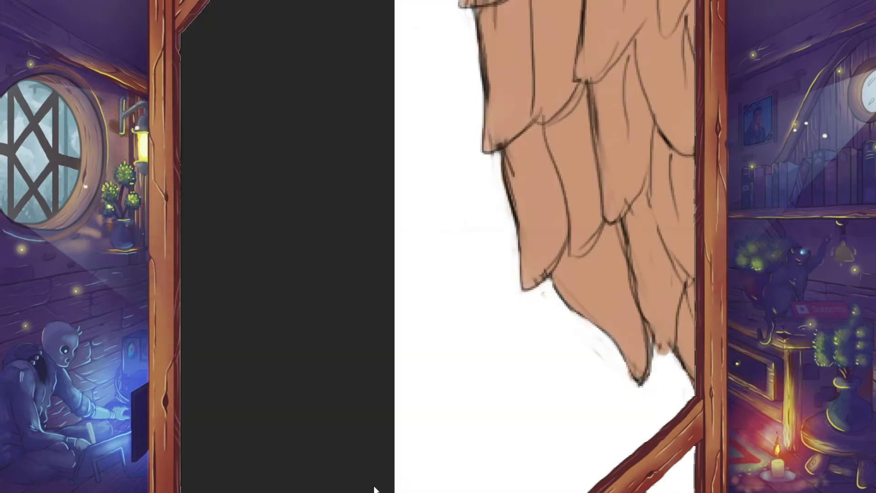
pyautogui.moveTo(566, 491); pyautogui.dragTo(490, 401)
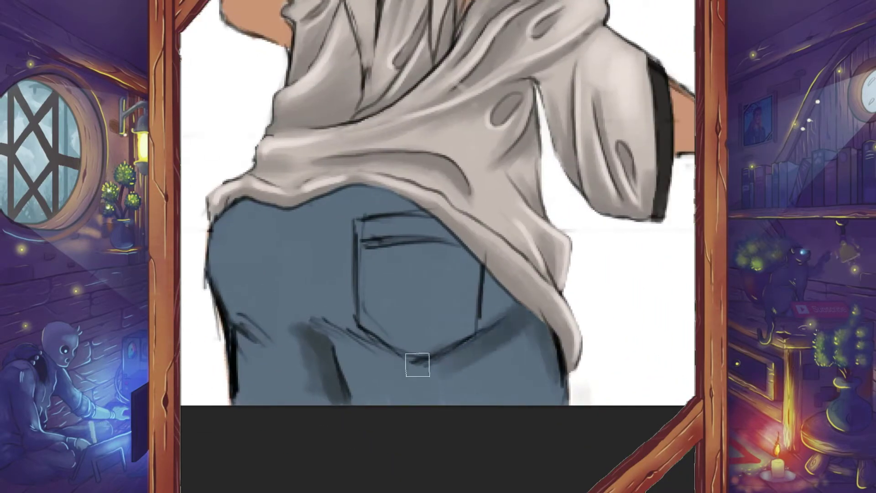
pyautogui.press('e')
pyautogui.click(298, 307)
pyautogui.press('Return')
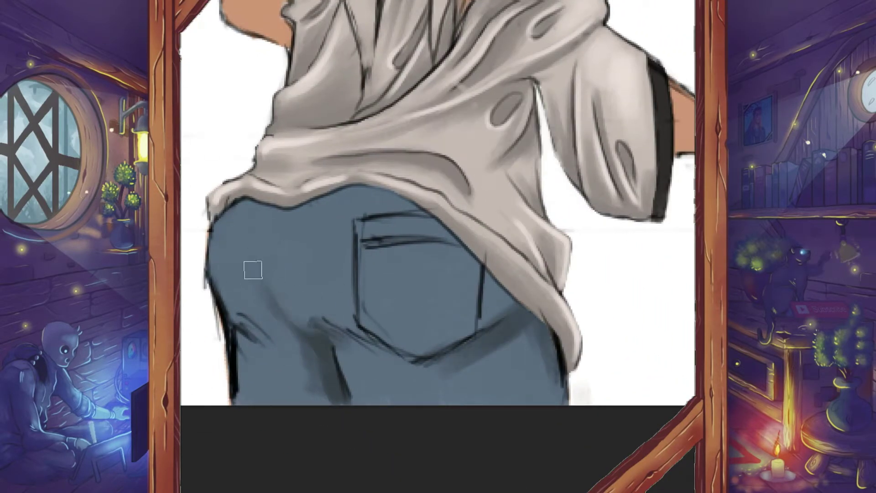
pyautogui.moveTo(240, 394)
pyautogui.mouseDown()
pyautogui.moveTo(327, 391)
pyautogui.moveTo(254, 322)
pyautogui.moveTo(282, 322)
pyautogui.moveTo(276, 375)
pyautogui.moveTo(355, 352)
pyautogui.moveTo(409, 361)
pyautogui.moveTo(360, 401)
pyautogui.mouseUp()
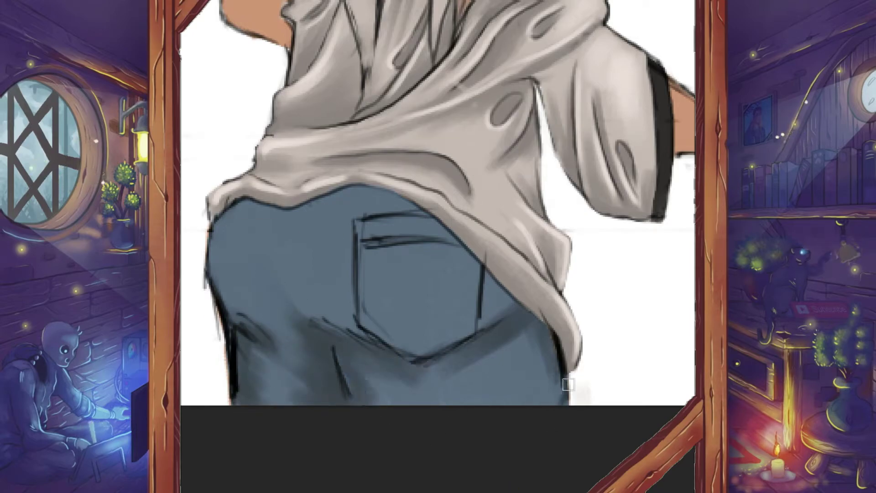
pyautogui.moveTo(568, 385)
pyautogui.mouseDown()
pyautogui.moveTo(516, 305)
pyautogui.moveTo(402, 201)
pyautogui.moveTo(273, 205)
pyautogui.moveTo(305, 197)
pyautogui.moveTo(456, 234)
pyautogui.moveTo(505, 294)
pyautogui.mouseUp()
# - Trace the back pocket outline, shade its interior darker blue, and select the jeans area
pyautogui.scroll(-3, 534, 364)
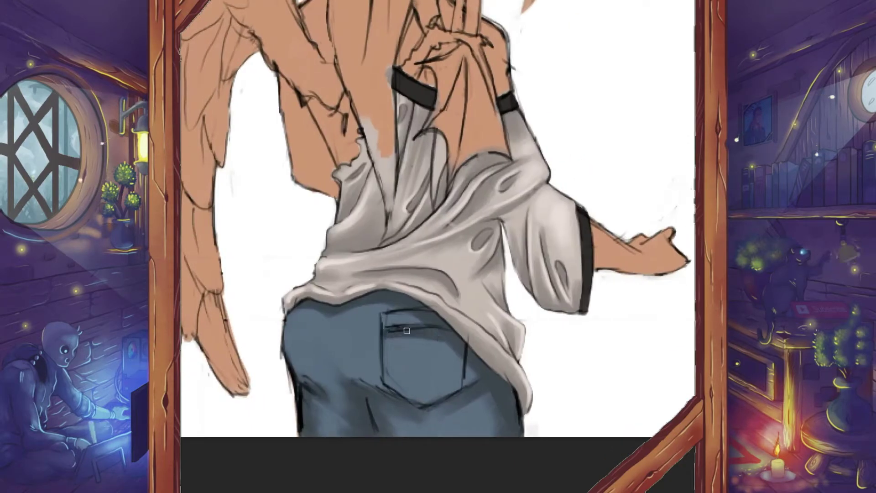
pyautogui.moveTo(407, 330)
pyautogui.mouseDown()
pyautogui.moveTo(382, 383)
pyautogui.moveTo(465, 388)
pyautogui.mouseUp()
pyautogui.hotkey('ctrl', '0')
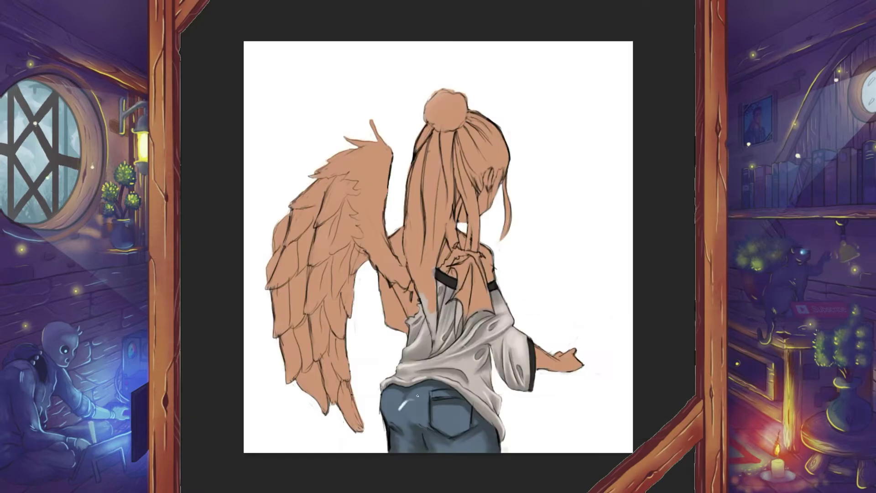
pyautogui.scroll(3, 403, 393)
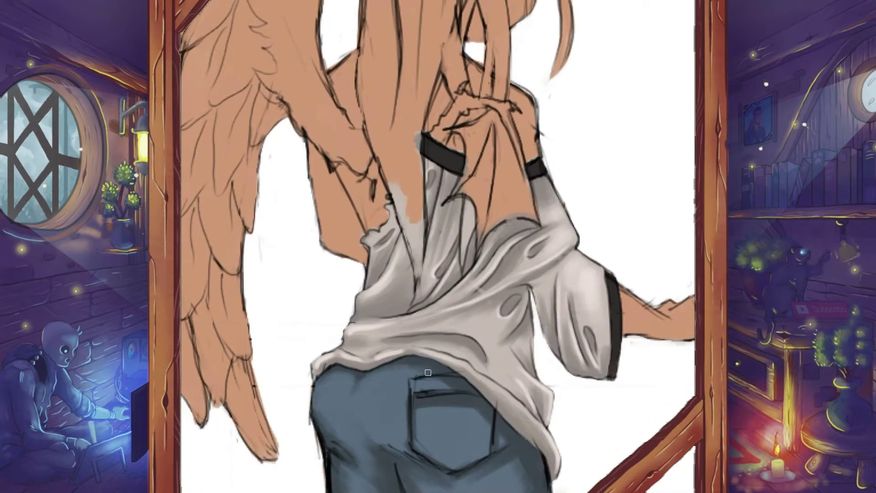
pyautogui.scroll(-2, 504, 426)
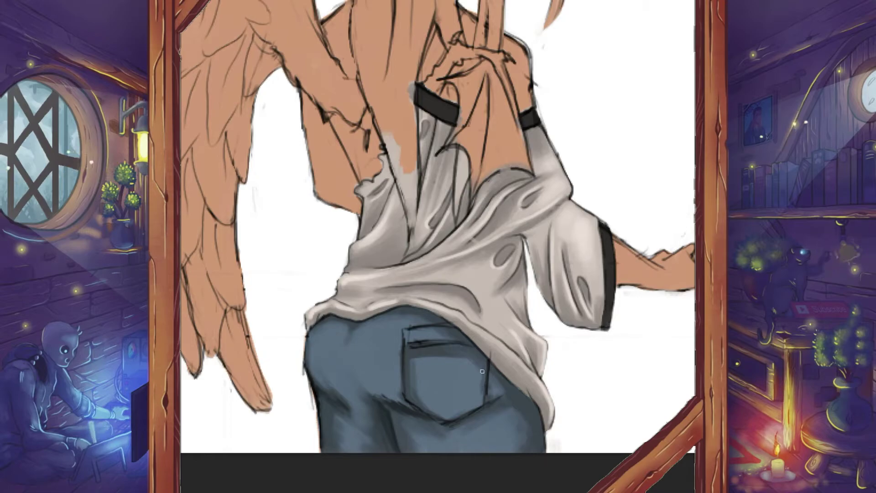
pyautogui.moveTo(416, 389); pyautogui.dragTo(428, 336)
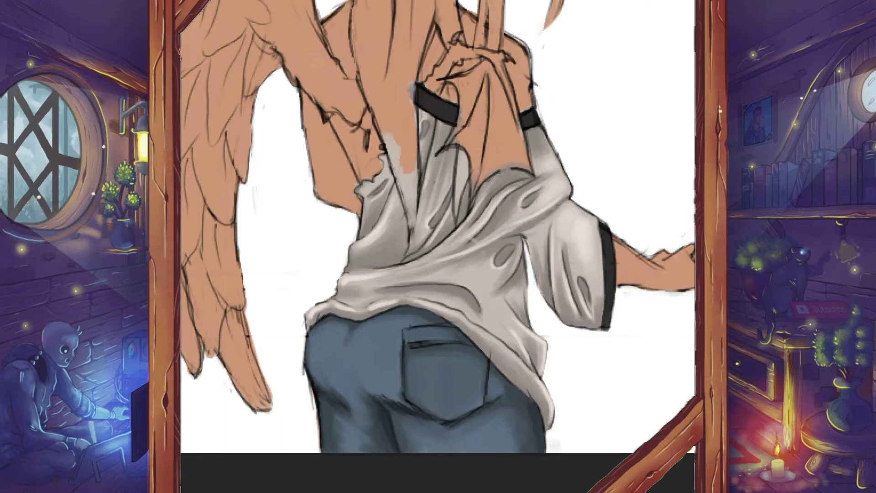
pyautogui.click(538, 417)
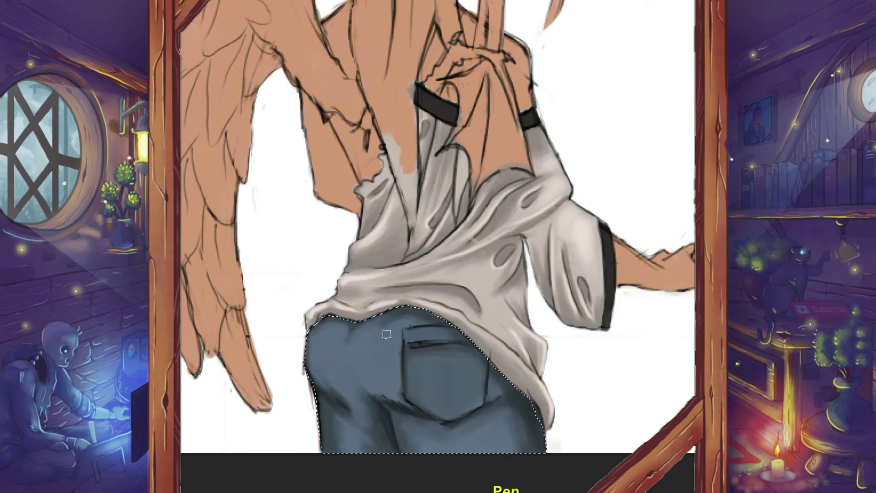
# - Darken the back pocket's outline and edges inside the jeans selection
pyautogui.moveTo(402, 342); pyautogui.dragTo(402, 379)
pyautogui.moveTo(401, 342)
pyautogui.mouseDown()
pyautogui.moveTo(416, 328)
pyautogui.moveTo(404, 272)
pyautogui.moveTo(474, 275)
pyautogui.mouseUp()
pyautogui.scroll(2, 417, 329)
pyautogui.scroll(-2, 436, 247)
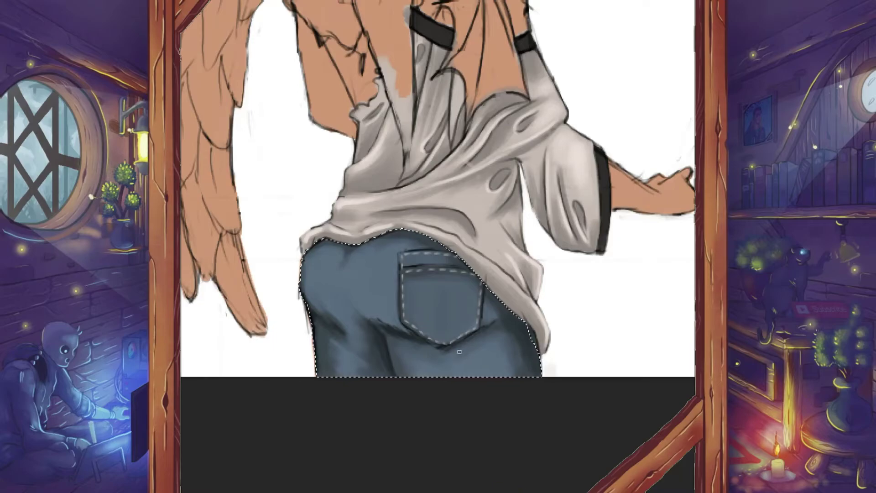
# - Paint light blue highlights and texture across the lower jeans
pyautogui.moveTo(479, 362); pyautogui.dragTo(495, 368)
pyautogui.moveTo(348, 360); pyautogui.dragTo(337, 370)
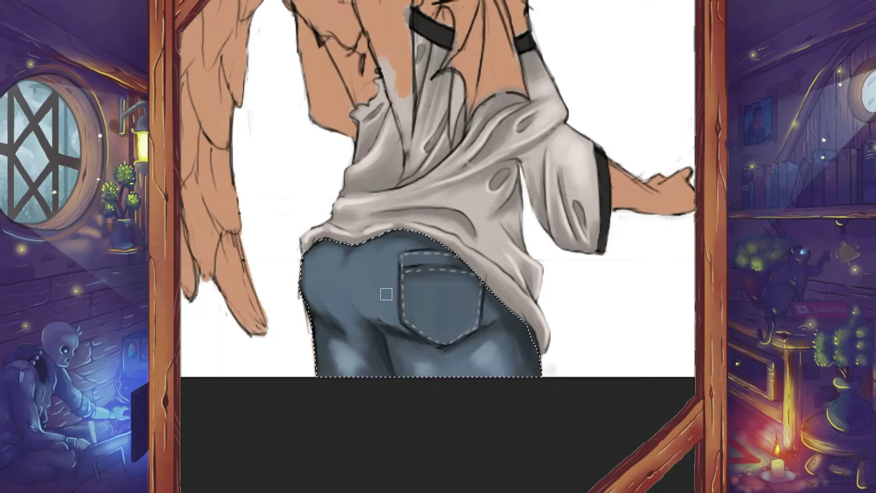
pyautogui.scroll(2, 319, 289)
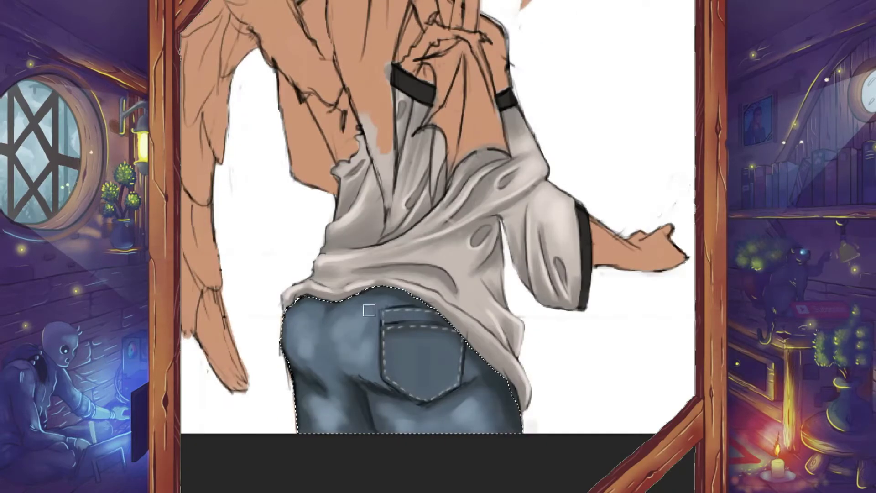
pyautogui.moveTo(369, 311)
pyautogui.mouseDown()
pyautogui.moveTo(426, 364)
pyautogui.moveTo(371, 417)
pyautogui.mouseUp()
pyautogui.moveTo(456, 319); pyautogui.dragTo(361, 328)
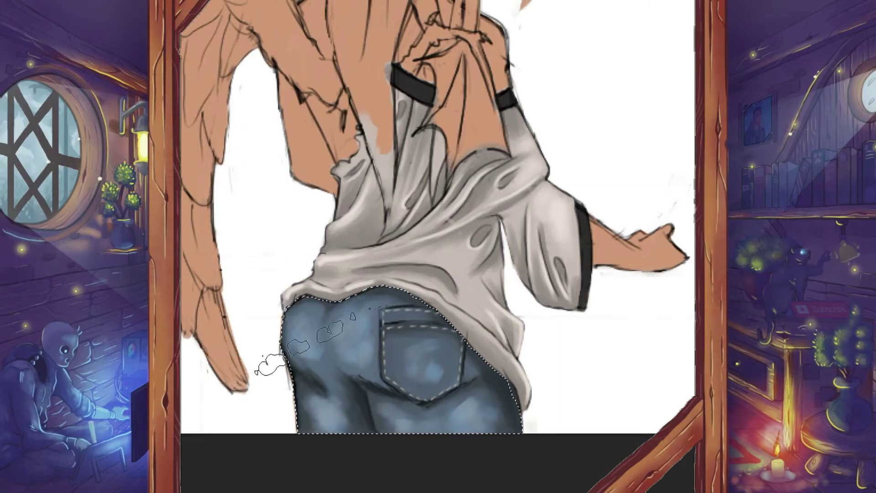
# - Add subtle denim texture around the back pocket
pyautogui.moveTo(411, 320); pyautogui.dragTo(475, 392)
pyautogui.moveTo(410, 452); pyautogui.dragTo(479, 401)
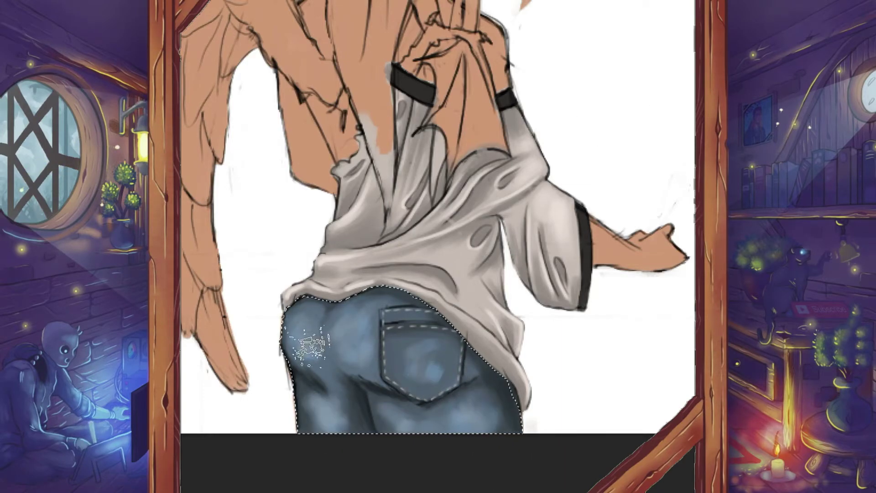
pyautogui.hotkey('ctrl', '0')
pyautogui.scroll(3, 489, 337)
pyautogui.hotkey('ctrl', '0')
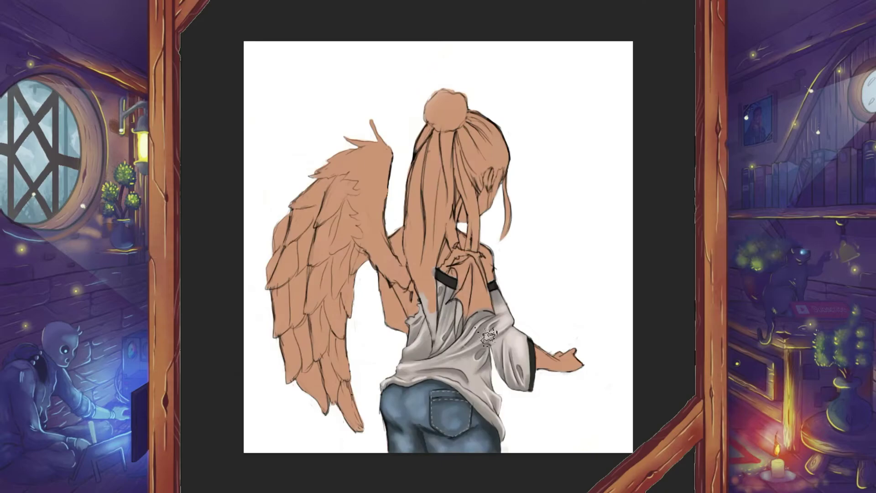
# - Lighten the skin on the girl's shoulder and back
pyautogui.scroll(3, 493, 313)
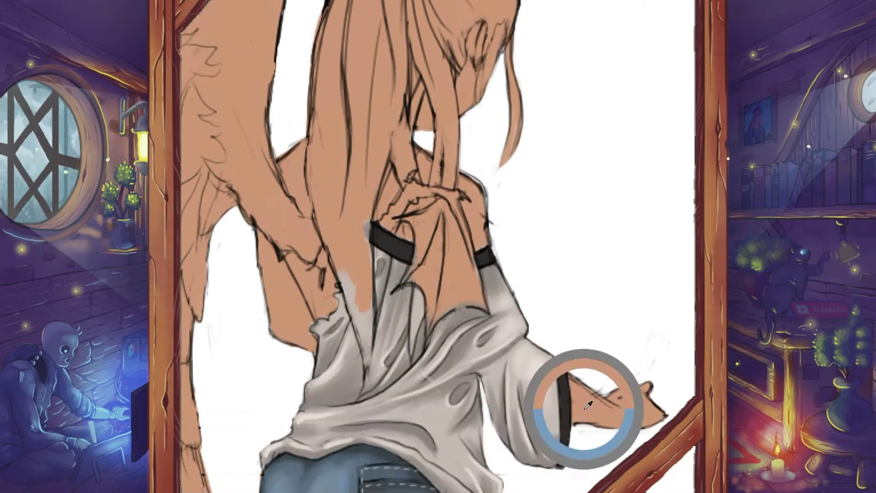
pyautogui.moveTo(436, 174); pyautogui.dragTo(296, 210)
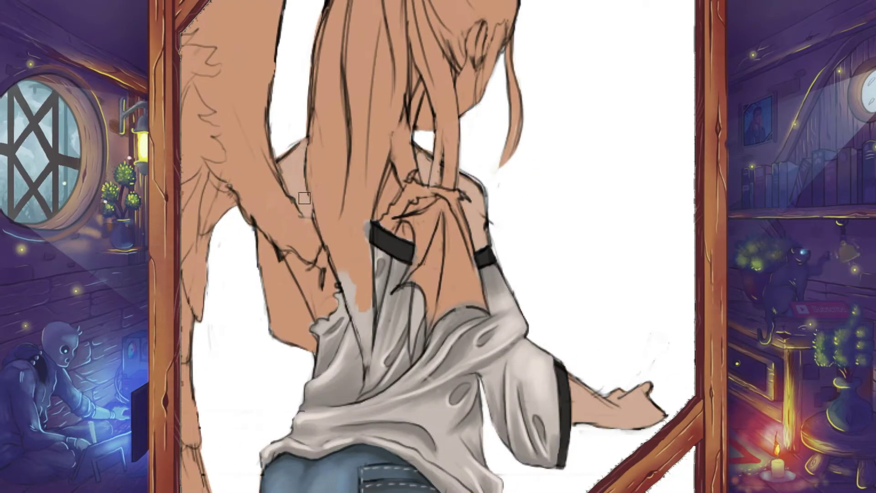
pyautogui.moveTo(320, 251)
pyautogui.mouseDown()
pyautogui.moveTo(297, 343)
pyautogui.moveTo(265, 233)
pyautogui.mouseUp()
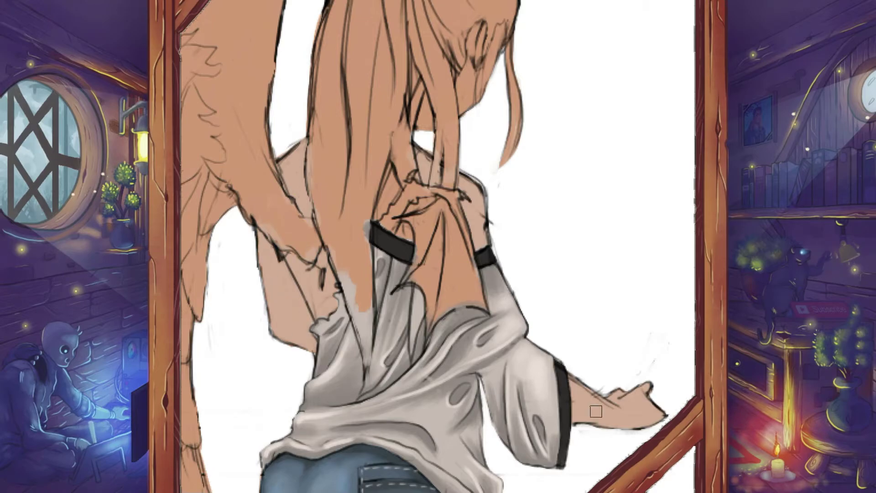
pyautogui.scroll(-3, 596, 411)
pyautogui.scroll(-2, 584, 297)
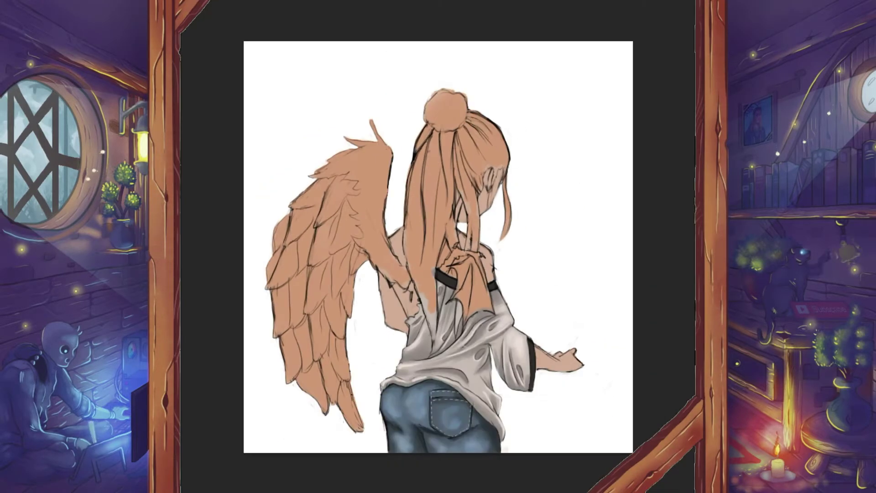
pyautogui.scroll(3, 404, 322)
# - Shade the armpit crease in darker pink
pyautogui.moveTo(388, 223)
pyautogui.mouseDown()
pyautogui.moveTo(402, 292)
pyautogui.moveTo(371, 249)
pyautogui.moveTo(411, 280)
pyautogui.moveTo(388, 235)
pyautogui.mouseUp()
pyautogui.scroll(1, 402, 318)
pyautogui.scroll(-2, 393, 292)
pyautogui.click(493, 164)
pyautogui.moveTo(438, 283); pyautogui.dragTo(424, 221)
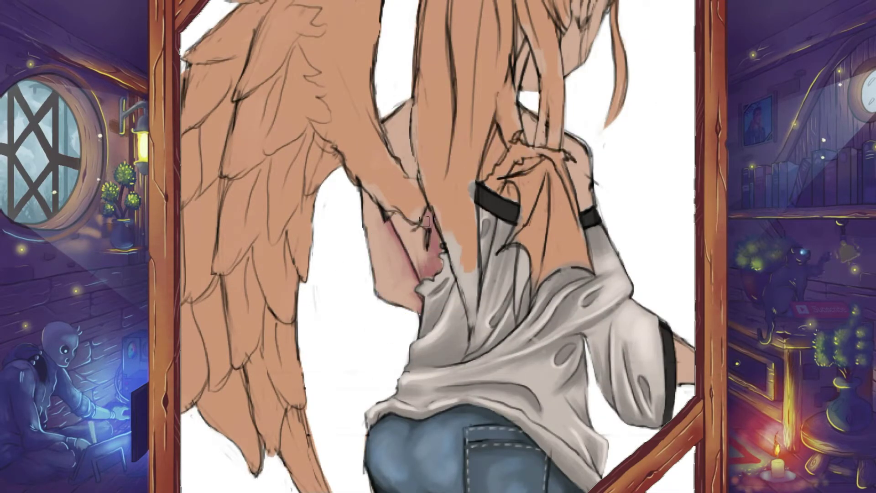
pyautogui.moveTo(682, 379)
pyautogui.mouseDown()
pyautogui.moveTo(577, 326)
pyautogui.moveTo(622, 307)
pyautogui.mouseUp()
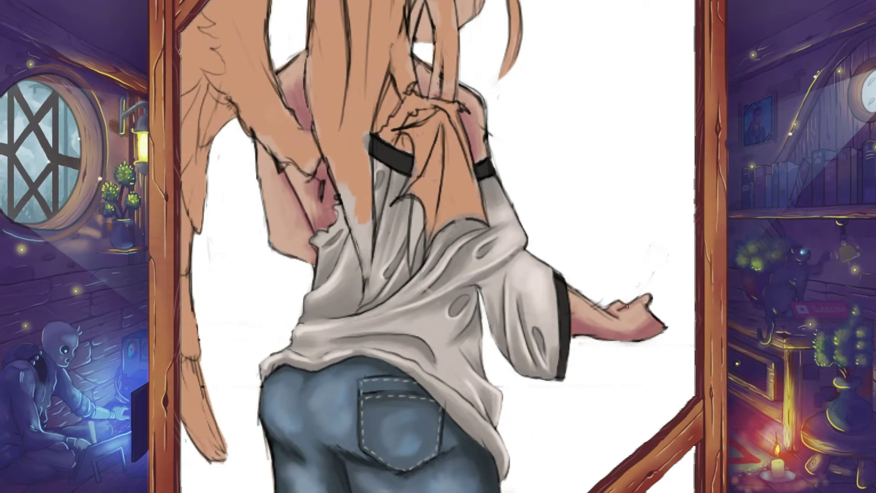
# - Paint pink blush near the ear and lighten the pink between arm and hair
pyautogui.moveTo(301, 232); pyautogui.dragTo(364, 388)
pyautogui.moveTo(476, 137)
pyautogui.mouseDown()
pyautogui.moveTo(486, 192)
pyautogui.moveTo(546, 148)
pyautogui.mouseUp()
pyautogui.hotkey('ctrl', '0')
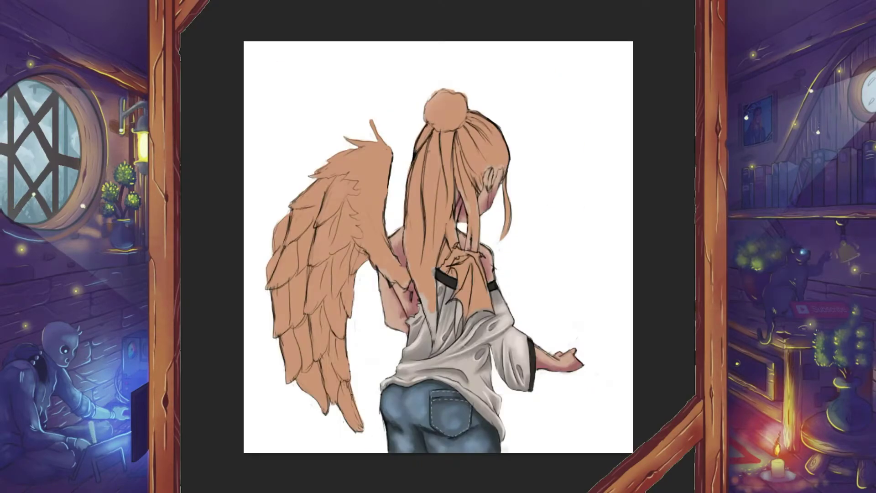
pyautogui.scroll(3, 469, 254)
pyautogui.scroll(2, 313, 333)
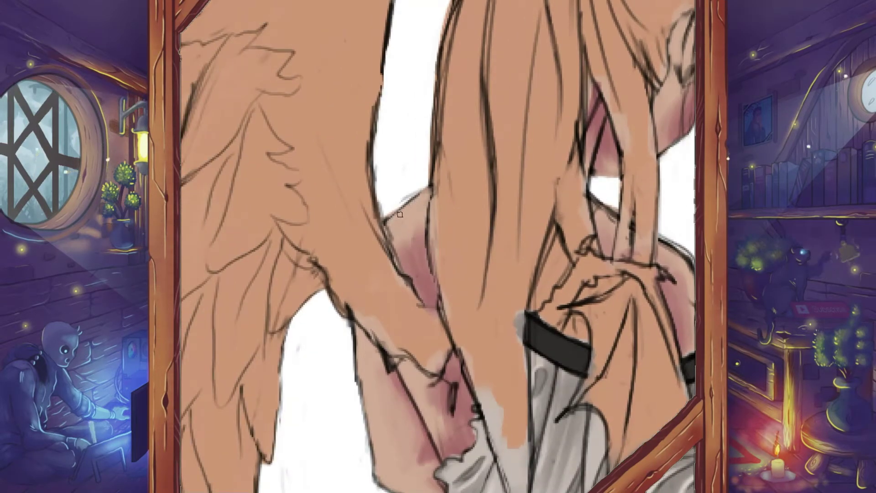
pyautogui.moveTo(400, 214); pyautogui.dragTo(395, 257)
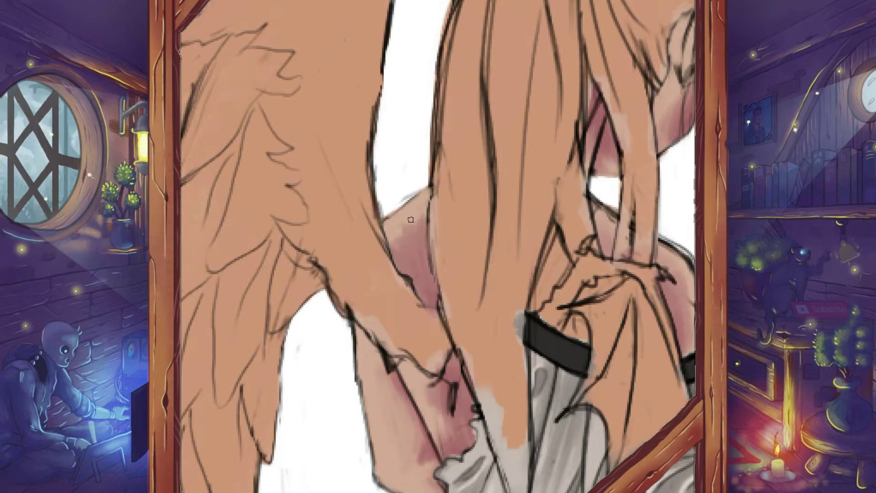
pyautogui.scroll(-3, 406, 214)
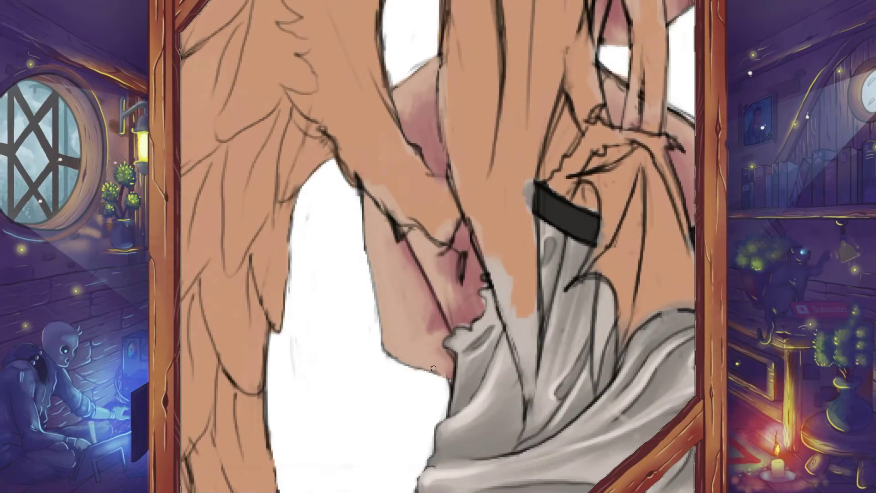
# - Soften the pink shading on the back and lighten the skin beside the hair with a sampled skin colour
pyautogui.moveTo(413, 240)
pyautogui.mouseDown()
pyautogui.moveTo(444, 310)
pyautogui.moveTo(468, 318)
pyautogui.mouseUp()
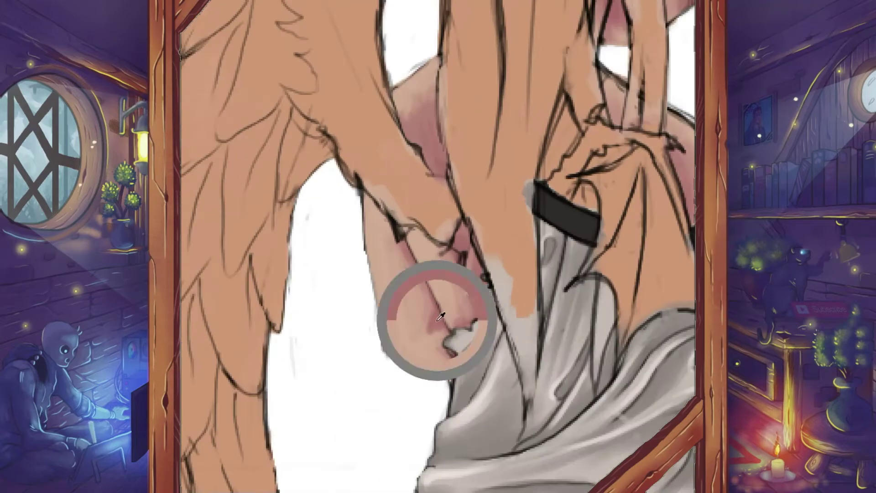
pyautogui.hscroll(5, 379, 239)
pyautogui.scroll(2, 389, 237)
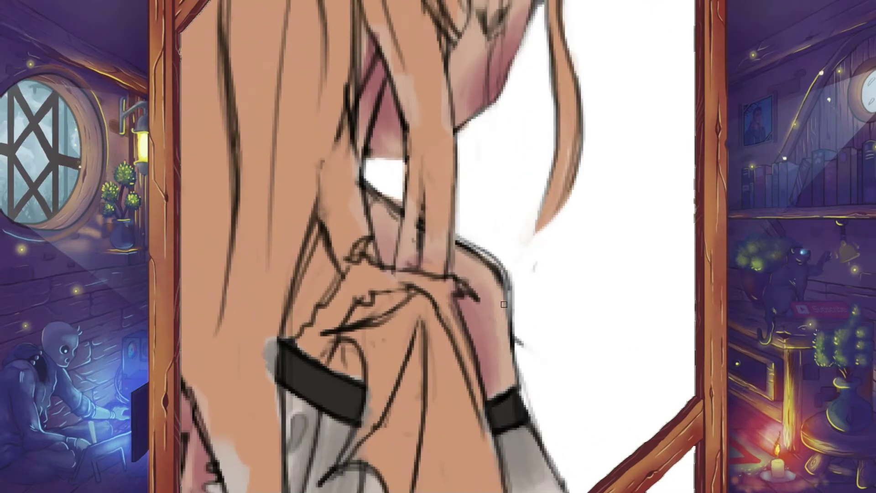
pyautogui.moveTo(394, 212); pyautogui.dragTo(388, 207)
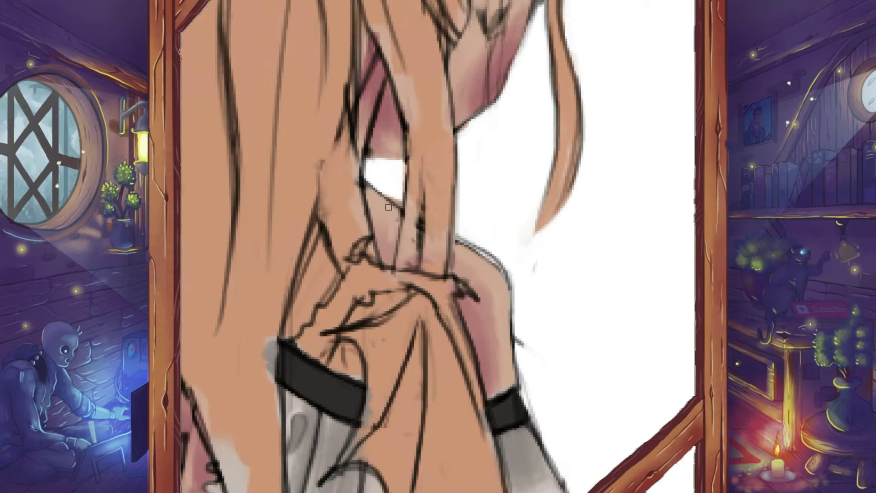
pyautogui.scroll(-2, 434, 114)
pyautogui.keyDown('alt'); pyautogui.click(469, 108); pyautogui.keyUp('alt')
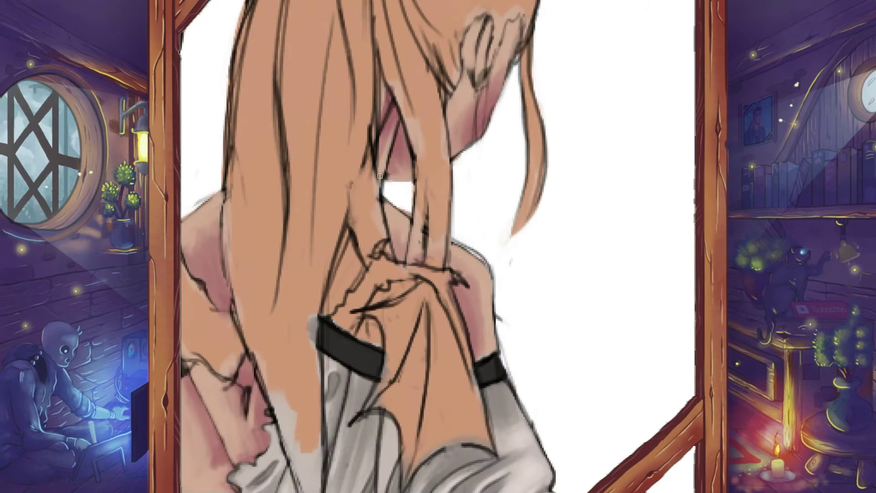
pyautogui.moveTo(468, 65); pyautogui.dragTo(449, 112)
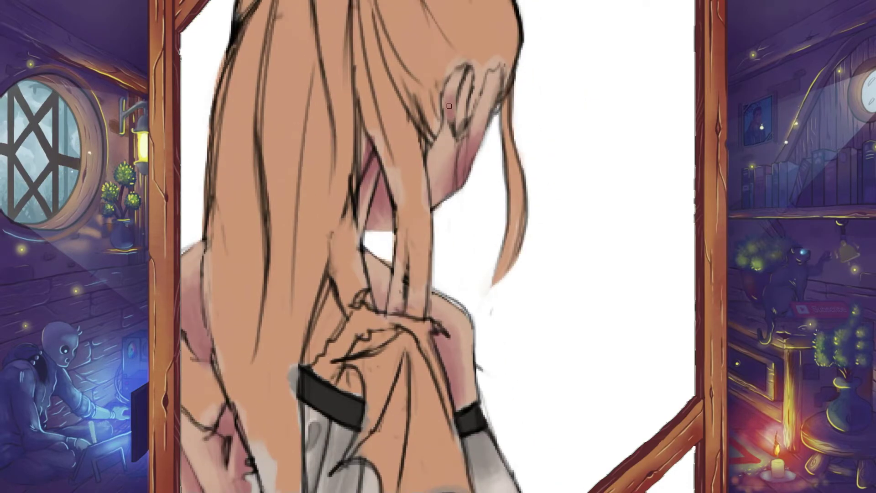
pyautogui.scroll(-5, 449, 106)
pyautogui.scroll(3, 571, 361)
pyautogui.scroll(2, 538, 337)
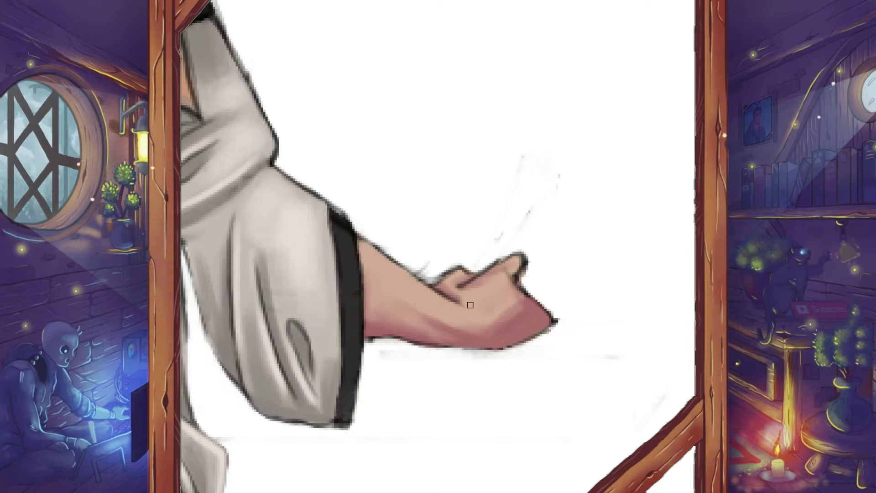
# - Lighten the dark crease on the outstretched hand's fingers
pyautogui.moveTo(476, 283); pyautogui.dragTo(515, 261)
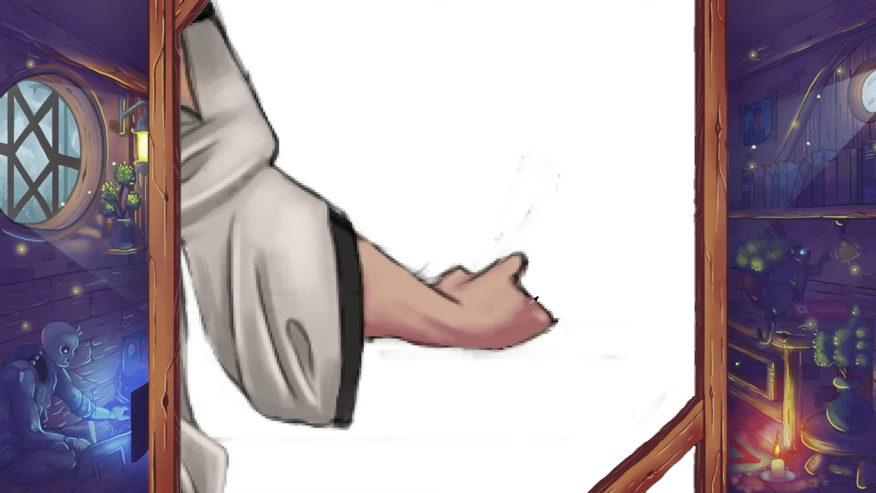
pyautogui.scroll(-3, 486, 291)
pyautogui.scroll(3, 561, 237)
pyautogui.scroll(2, 448, 325)
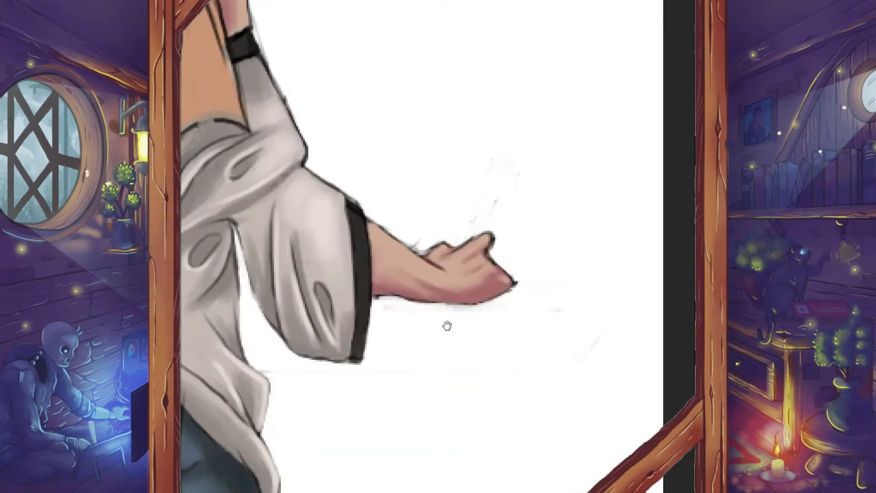
pyautogui.scroll(-3, 425, 287)
pyautogui.scroll(3, 549, 348)
pyautogui.press('e')
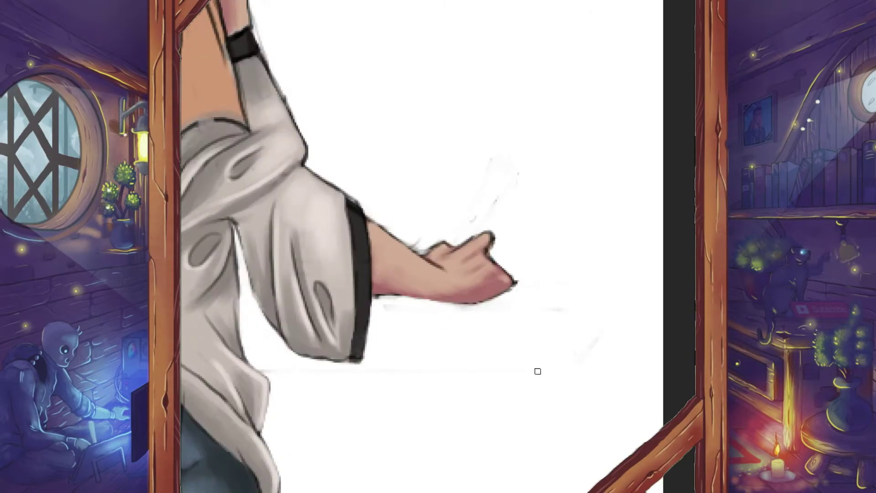
pyautogui.press('p')
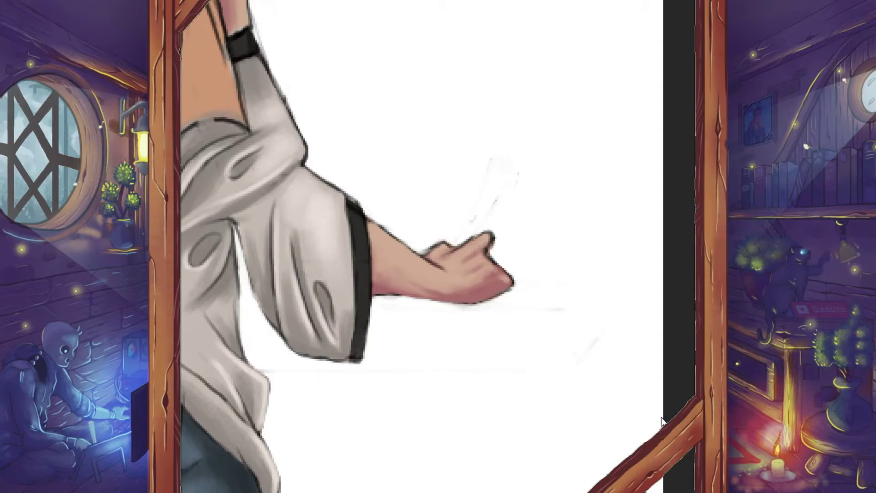
# - Blend the forearm shading lighter and smooth the arm's left edge
pyautogui.scroll(-3, 661, 417)
pyautogui.scroll(3, 661, 417)
pyautogui.scroll(1, 661, 417)
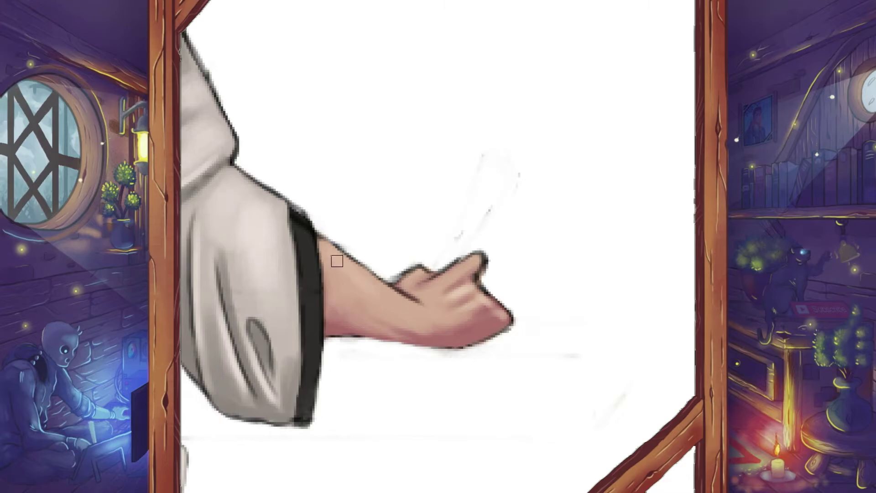
pyautogui.moveTo(337, 261)
pyautogui.mouseDown()
pyautogui.moveTo(424, 274)
pyautogui.moveTo(455, 327)
pyautogui.mouseUp()
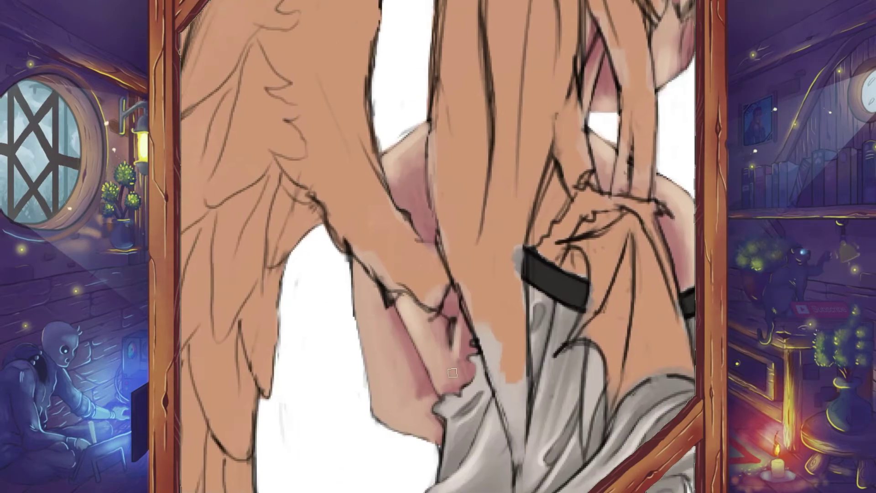
pyautogui.moveTo(452, 373)
pyautogui.mouseDown()
pyautogui.moveTo(362, 319)
pyautogui.moveTo(385, 376)
pyautogui.mouseUp()
# - Start the bat wing in dark red between the shirt and armband
pyautogui.hotkey('ctrl', '0')
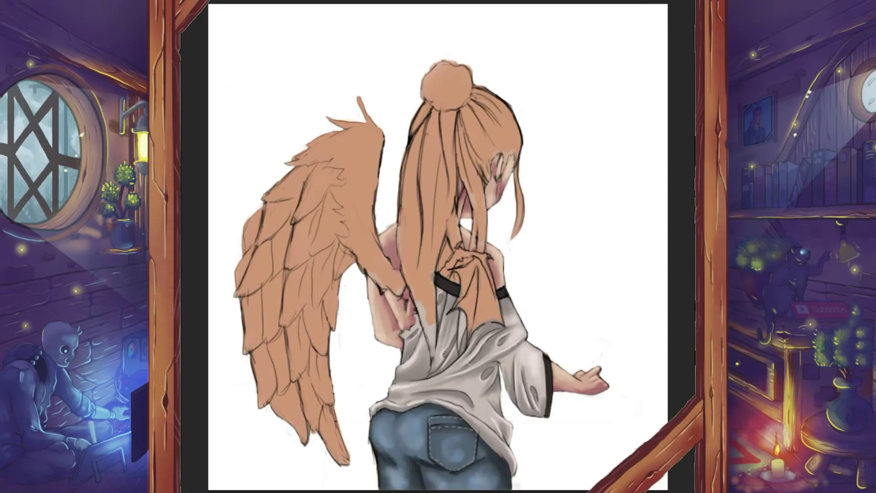
pyautogui.scroll(3, 475, 310)
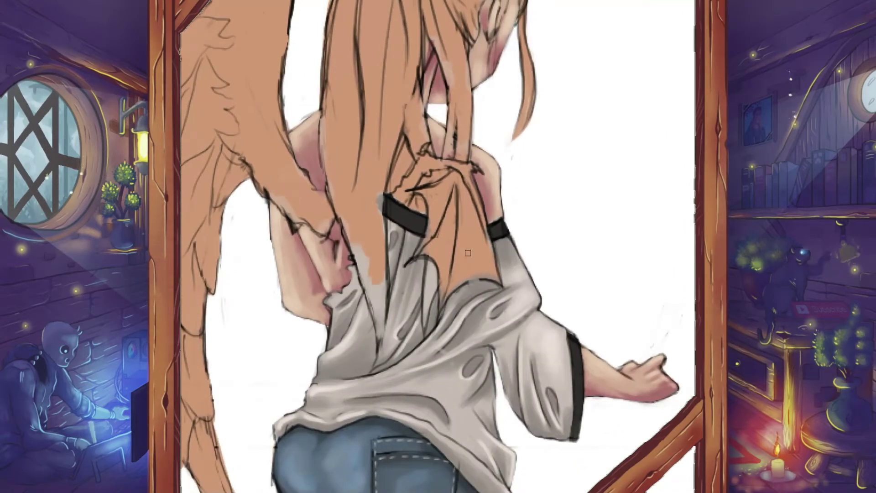
pyautogui.moveTo(463, 214); pyautogui.dragTo(416, 257)
pyautogui.moveTo(444, 288); pyautogui.dragTo(479, 243)
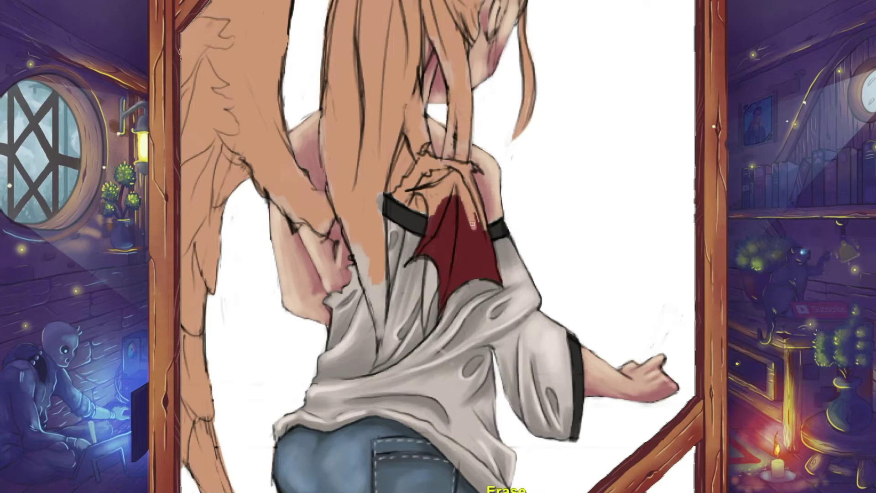
# - Fill the rest of the bat wing solid red up toward the hand
pyautogui.moveTo(473, 224)
pyautogui.mouseDown()
pyautogui.moveTo(470, 183)
pyautogui.moveTo(446, 224)
pyautogui.mouseUp()
pyautogui.moveTo(424, 162); pyautogui.dragTo(456, 183)
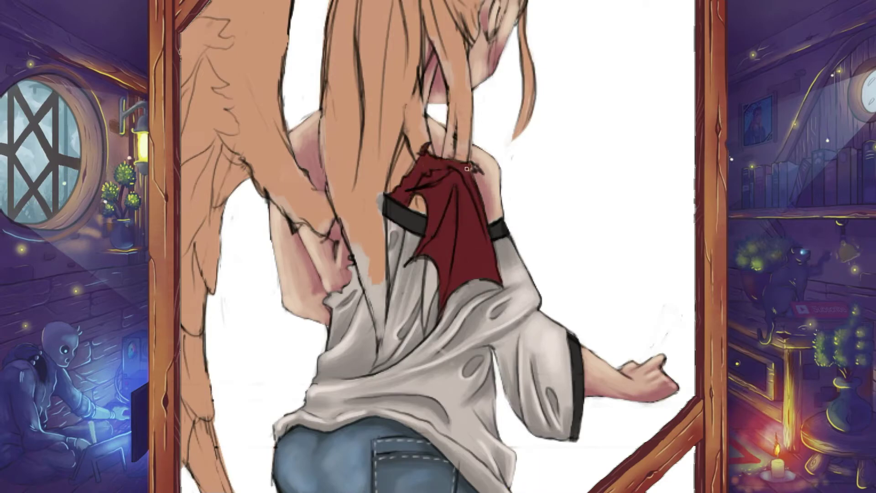
pyautogui.hotkey('ctrl', '0')
pyautogui.press('+')
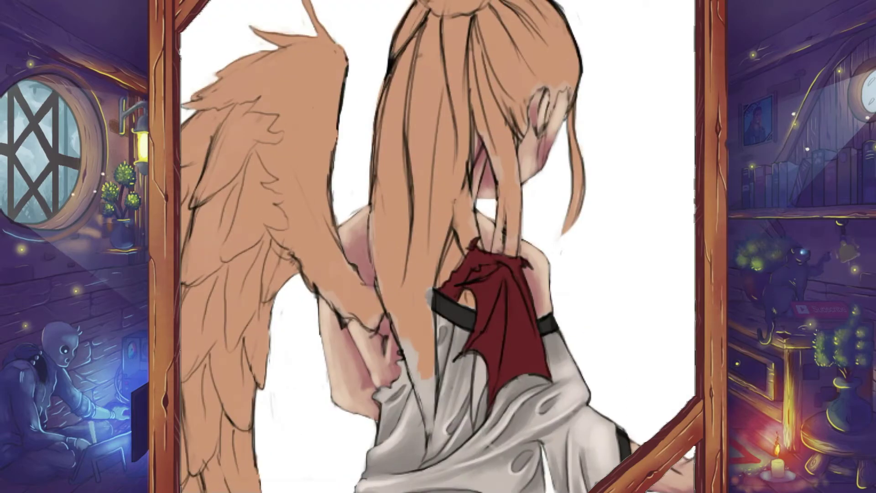
# - Darken the white background to grey with Levels
pyautogui.hotkey('ctrl', '0')
pyautogui.hotkey('ctrl', 'l')
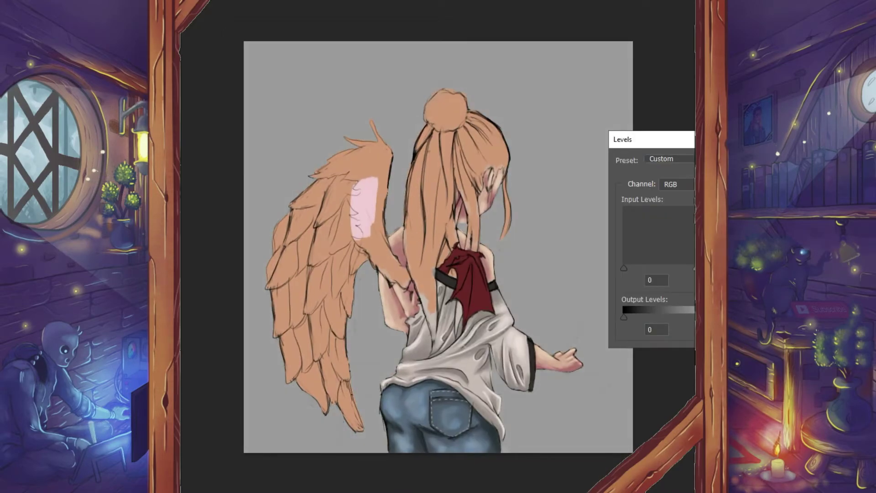
pyautogui.press('Return')
# - Paint the angel wing pink, covering the tan patch on the arm
pyautogui.moveTo(340, 201); pyautogui.dragTo(354, 274)
pyautogui.click(314, 274)
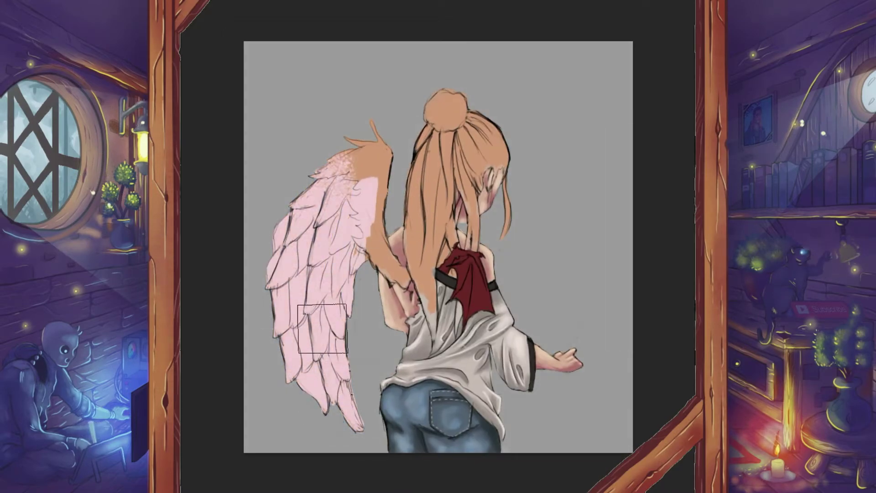
pyautogui.moveTo(356, 146)
pyautogui.mouseDown()
pyautogui.moveTo(356, 203)
pyautogui.moveTo(455, 299)
pyautogui.moveTo(418, 305)
pyautogui.moveTo(397, 292)
pyautogui.mouseUp()
pyautogui.press('+')
pyautogui.press('-')
pyautogui.hotkey('ctrl', '0')
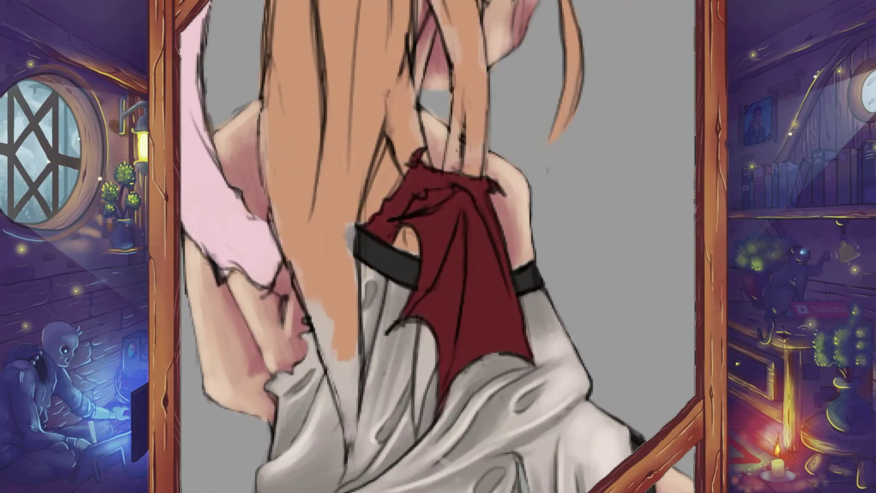
# - Shade the bat wing darker red and add highlights along its bones
pyautogui.moveTo(448, 280)
pyautogui.mouseDown()
pyautogui.moveTo(473, 221)
pyautogui.moveTo(506, 308)
pyautogui.moveTo(459, 276)
pyautogui.moveTo(450, 232)
pyautogui.moveTo(459, 178)
pyautogui.moveTo(394, 225)
pyautogui.mouseUp()
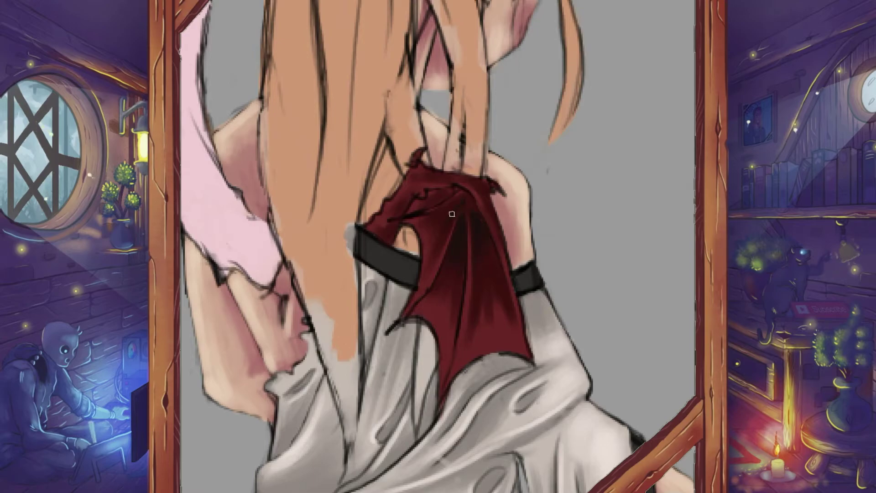
pyautogui.moveTo(520, 316)
pyautogui.mouseDown()
pyautogui.moveTo(461, 365)
pyautogui.moveTo(432, 280)
pyautogui.mouseUp()
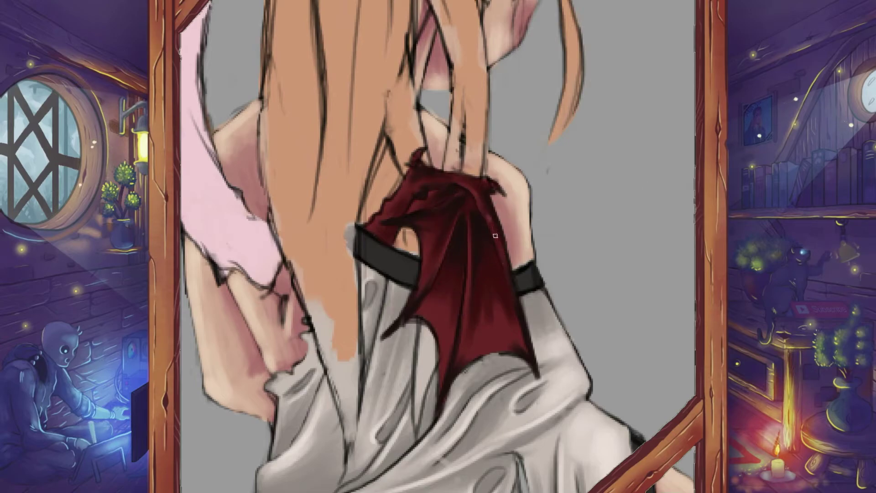
pyautogui.moveTo(495, 228); pyautogui.dragTo(524, 333)
pyautogui.moveTo(468, 216)
pyautogui.mouseDown()
pyautogui.moveTo(473, 365)
pyautogui.moveTo(413, 305)
pyautogui.mouseUp()
# - Switch to a soft brush and airbrush a bright red glow across the wing's lower part
pyautogui.rightClick(436, 121)
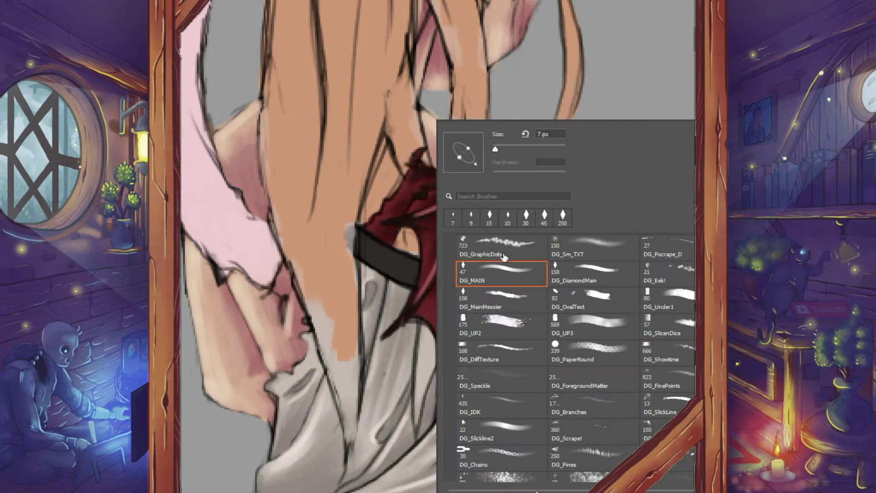
pyautogui.click(489, 254)
pyautogui.press('Return')
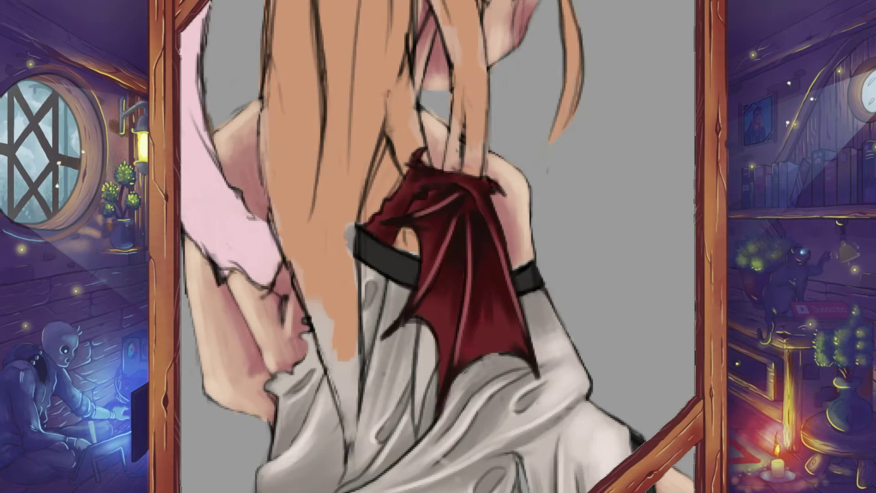
pyautogui.moveTo(477, 354); pyautogui.dragTo(502, 315)
pyautogui.moveTo(434, 365); pyautogui.dragTo(459, 297)
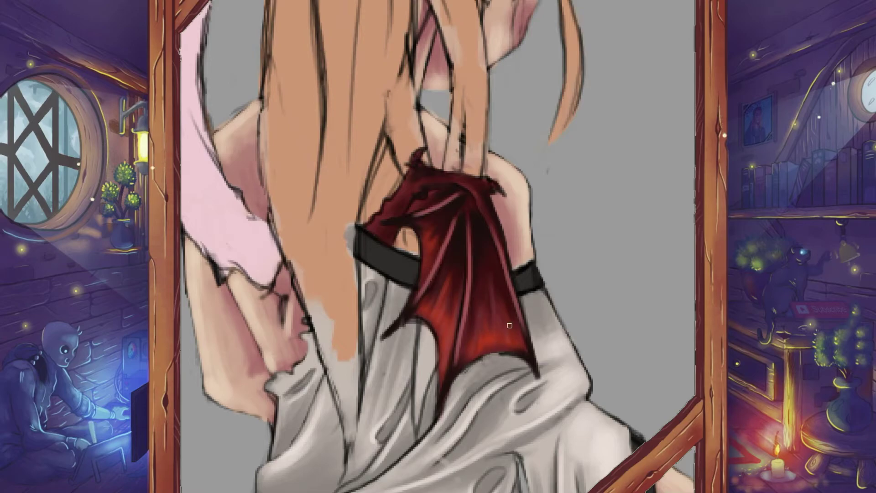
pyautogui.moveTo(510, 325); pyautogui.dragTo(438, 233)
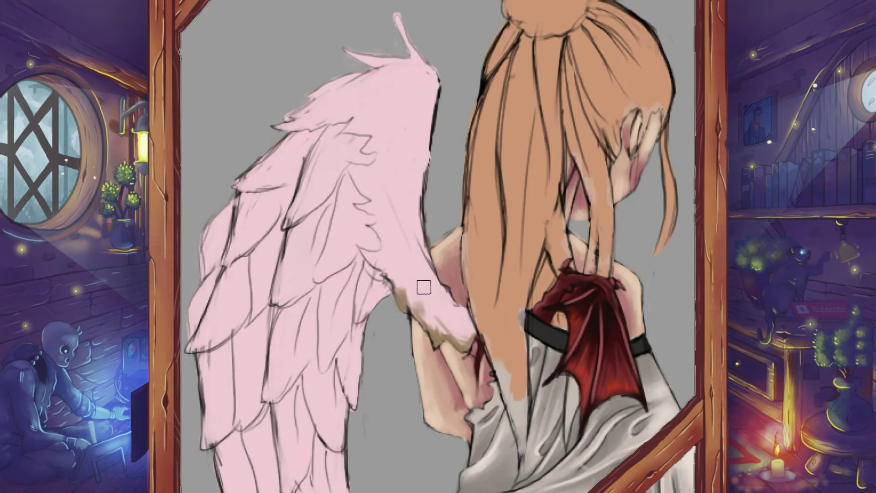
# - Brush mauve shading across the angel wing's upper and middle feathers
pyautogui.moveTo(398, 301); pyautogui.dragTo(470, 342)
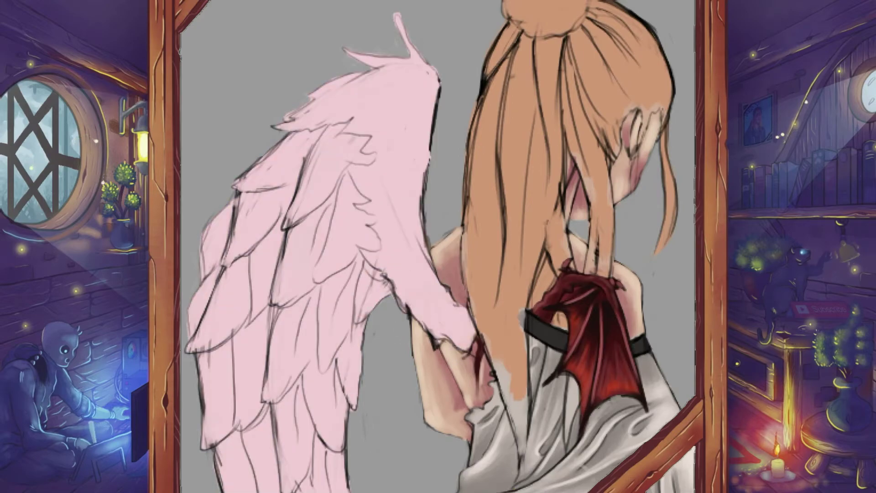
pyautogui.moveTo(388, 297)
pyautogui.mouseDown()
pyautogui.moveTo(365, 274)
pyautogui.moveTo(347, 192)
pyautogui.moveTo(283, 137)
pyautogui.moveTo(331, 239)
pyautogui.moveTo(371, 250)
pyautogui.moveTo(434, 313)
pyautogui.moveTo(425, 292)
pyautogui.moveTo(464, 323)
pyautogui.moveTo(434, 188)
pyautogui.moveTo(313, 98)
pyautogui.moveTo(346, 91)
pyautogui.moveTo(384, 243)
pyautogui.mouseUp()
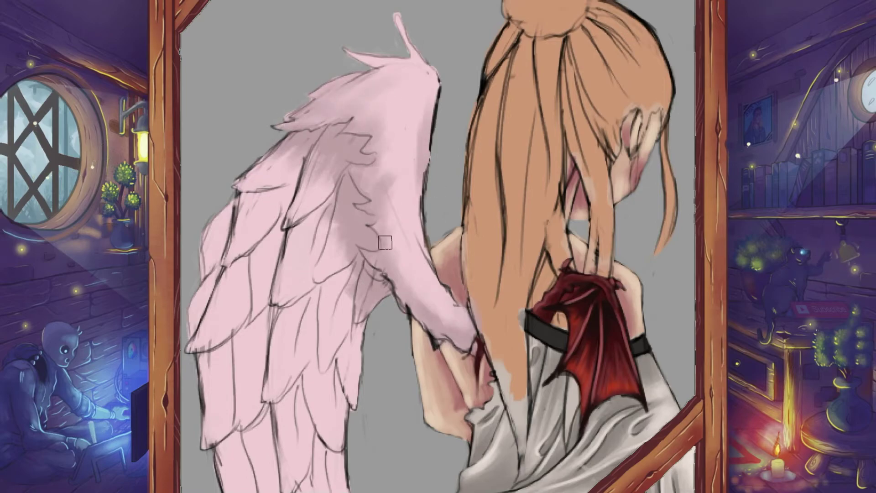
pyautogui.moveTo(338, 200)
pyautogui.mouseDown()
pyautogui.moveTo(301, 247)
pyautogui.moveTo(342, 274)
pyautogui.moveTo(326, 179)
pyautogui.moveTo(303, 233)
pyautogui.moveTo(342, 228)
pyautogui.moveTo(326, 313)
pyautogui.moveTo(378, 256)
pyautogui.moveTo(366, 335)
pyautogui.moveTo(392, 337)
pyautogui.moveTo(377, 289)
pyautogui.moveTo(429, 361)
pyautogui.moveTo(443, 452)
pyautogui.moveTo(365, 272)
pyautogui.moveTo(337, 329)
pyautogui.moveTo(307, 221)
pyautogui.moveTo(297, 273)
pyautogui.moveTo(337, 229)
pyautogui.moveTo(319, 280)
pyautogui.moveTo(342, 381)
pyautogui.moveTo(423, 296)
pyautogui.mouseUp()
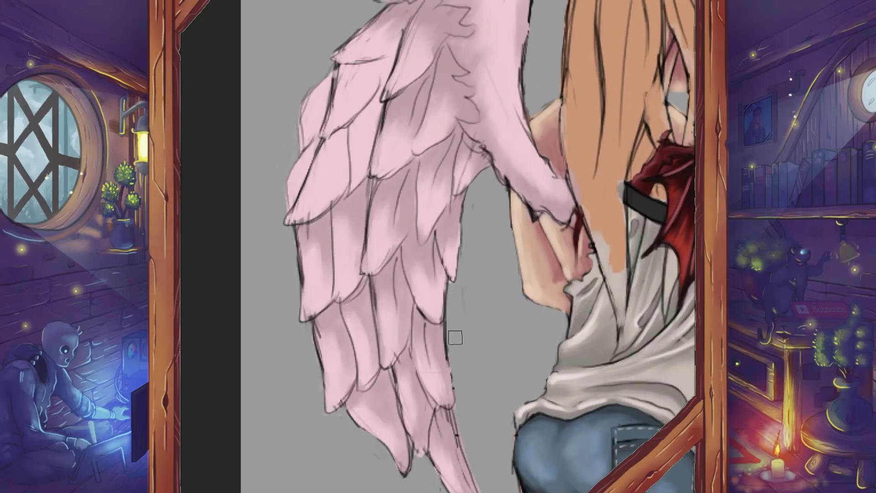
pyautogui.moveTo(455, 337); pyautogui.dragTo(509, 413)
pyautogui.moveTo(405, 274); pyautogui.dragTo(424, 182)
pyautogui.moveTo(356, 264)
pyautogui.mouseDown()
pyautogui.moveTo(379, 155)
pyautogui.moveTo(442, 123)
pyautogui.mouseUp()
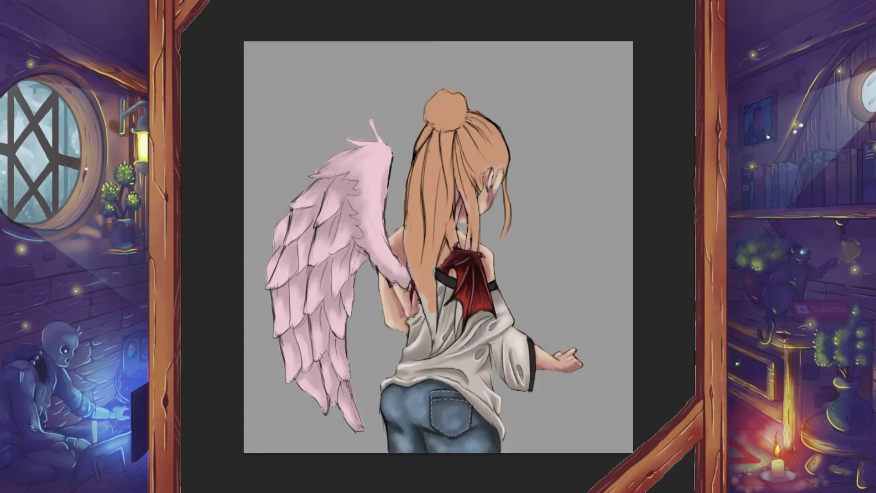
# - Shift the wing's hue from pink to pale lilac with Hue/Saturation
pyautogui.hotkey('ctrl', 'u')
pyautogui.moveTo(348, 77)
pyautogui.mouseDown()
pyautogui.moveTo(310, 80)
pyautogui.moveTo(333, 81)
pyautogui.moveTo(324, 80)
pyautogui.mouseUp()
pyautogui.press('Return')
pyautogui.hotkey('ctrl', 'u')
pyautogui.press('Return')
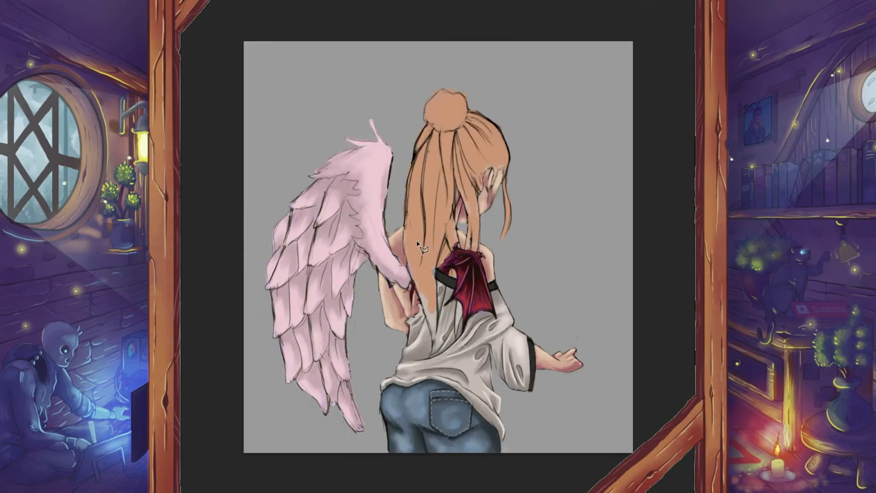
pyautogui.moveTo(417, 244); pyautogui.dragTo(413, 255)
pyautogui.hotkey('ctrl', 'u')
pyautogui.moveTo(348, 81); pyautogui.dragTo(313, 80)
# - Clear the selection, dismiss the history-brush error and frame the wing joint for painting
pyautogui.press('Return')
pyautogui.scroll(2, 347, 441)
pyautogui.click(383, 399)
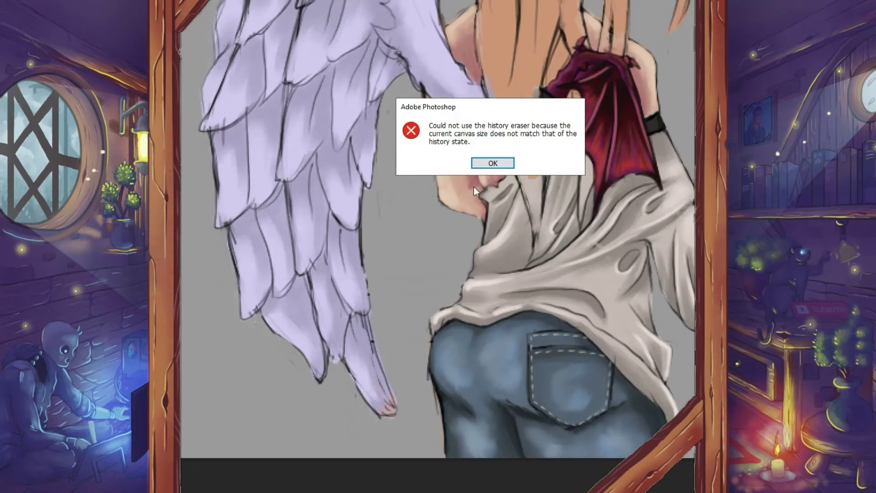
pyautogui.press('Return')
pyautogui.hotkey('ctrl', '0')
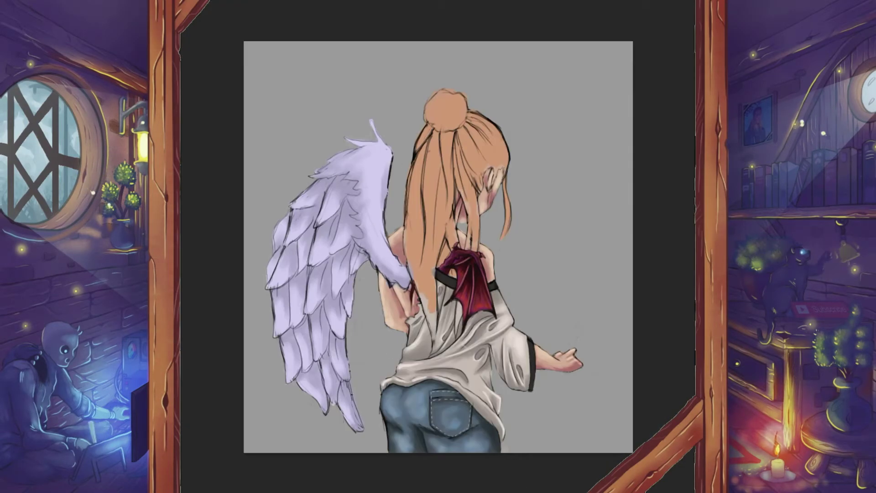
pyautogui.scroll(3, 378, 275)
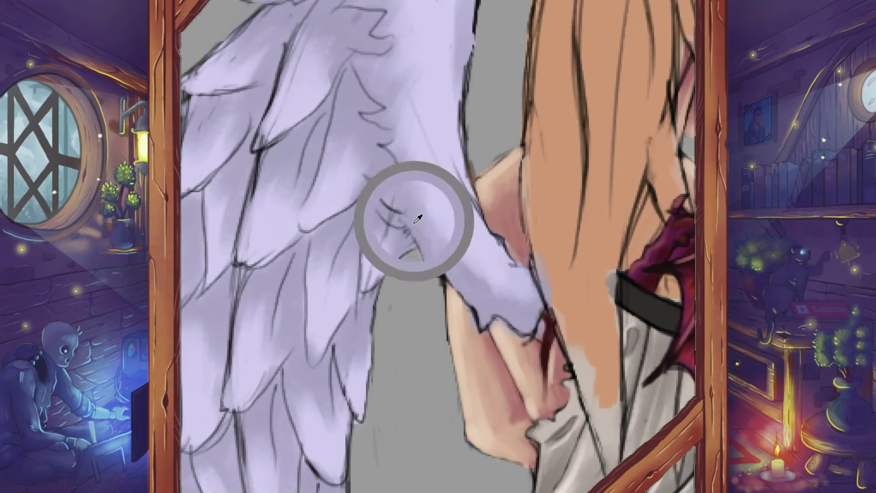
pyautogui.moveTo(415, 219)
pyautogui.mouseDown()
pyautogui.moveTo(466, 292)
pyautogui.moveTo(440, 249)
pyautogui.moveTo(452, 157)
pyautogui.moveTo(431, 123)
pyautogui.moveTo(360, 114)
pyautogui.moveTo(320, 137)
pyautogui.moveTo(328, 195)
pyautogui.mouseUp()
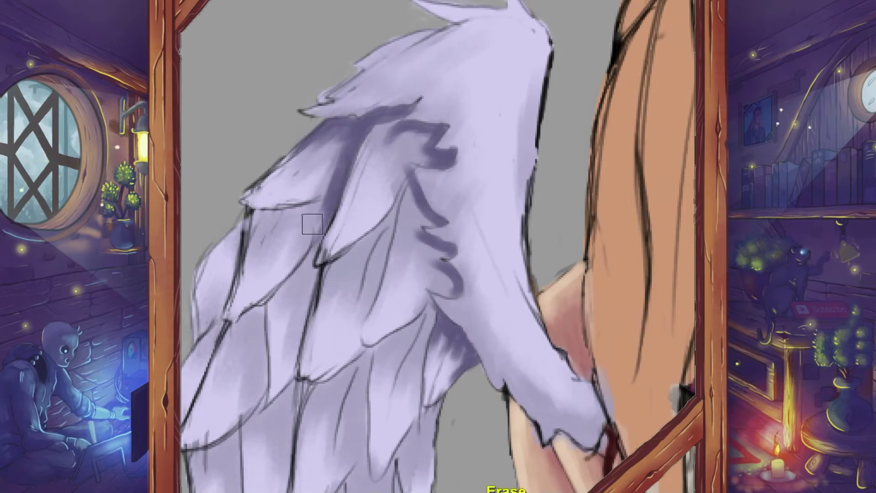
# - Blend the dark shading along the shoulder and feather edges of the wing
pyautogui.moveTo(312, 223); pyautogui.dragTo(325, 235)
pyautogui.moveTo(420, 153); pyautogui.dragTo(388, 191)
pyautogui.moveTo(365, 114)
pyautogui.mouseDown()
pyautogui.moveTo(379, 164)
pyautogui.moveTo(412, 126)
pyautogui.mouseUp()
pyautogui.moveTo(420, 208)
pyautogui.mouseDown()
pyautogui.moveTo(397, 195)
pyautogui.moveTo(365, 274)
pyautogui.moveTo(447, 291)
pyautogui.moveTo(428, 333)
pyautogui.mouseUp()
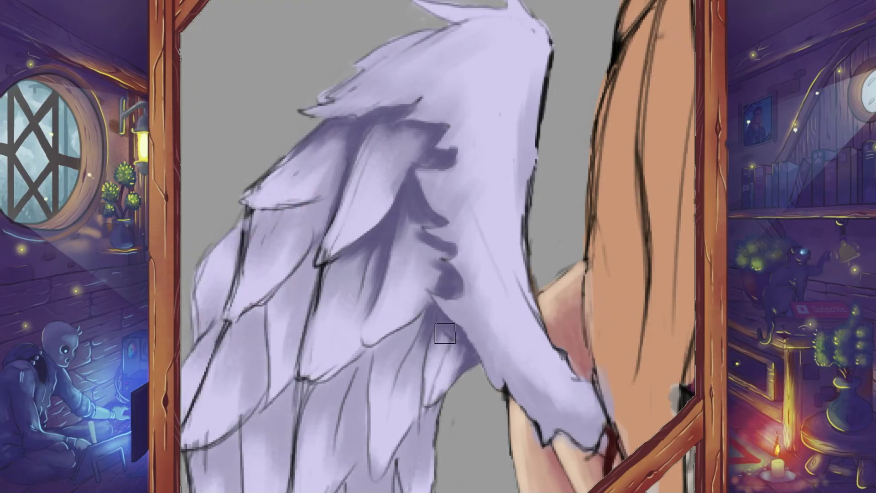
pyautogui.moveTo(432, 261)
pyautogui.mouseDown()
pyautogui.moveTo(421, 231)
pyautogui.moveTo(423, 274)
pyautogui.mouseUp()
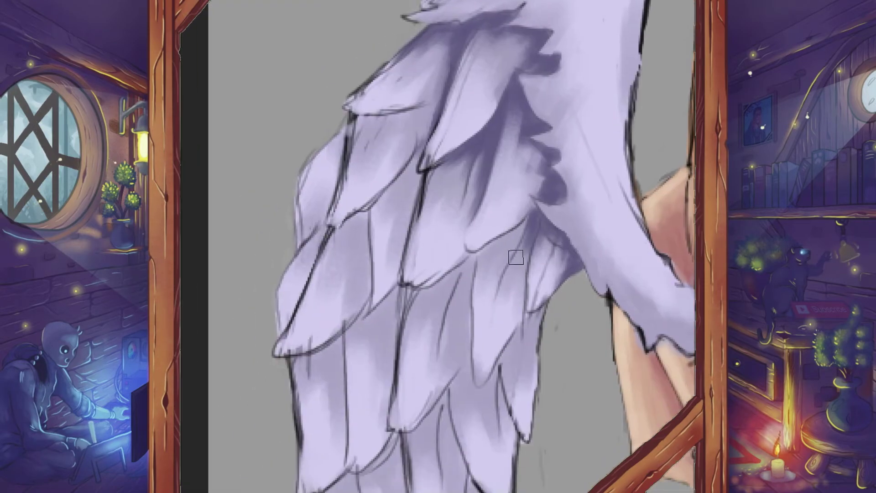
pyautogui.moveTo(515, 256)
pyautogui.mouseDown()
pyautogui.moveTo(532, 222)
pyautogui.moveTo(484, 274)
pyautogui.moveTo(516, 319)
pyautogui.moveTo(525, 256)
pyautogui.moveTo(552, 267)
pyautogui.mouseUp()
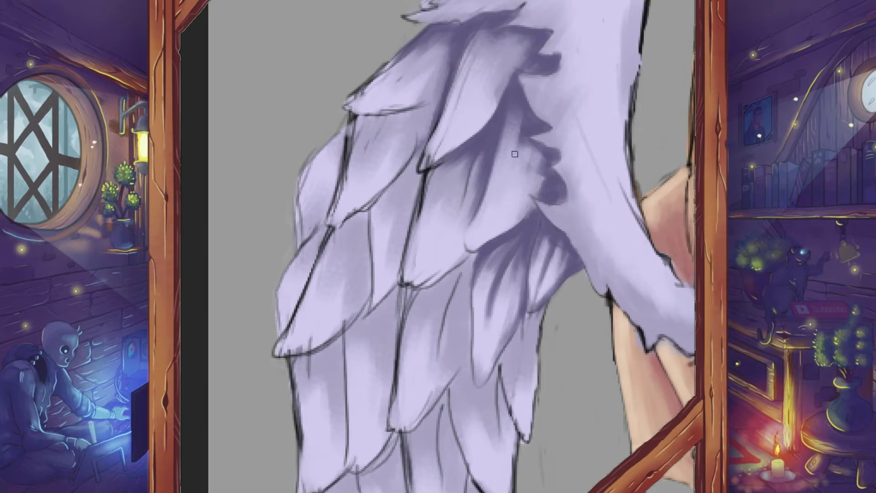
# - Paint dark purple shading under the middle and lower wing feathers
pyautogui.moveTo(512, 151); pyautogui.dragTo(502, 196)
pyautogui.moveTo(451, 166)
pyautogui.mouseDown()
pyautogui.moveTo(425, 231)
pyautogui.moveTo(428, 285)
pyautogui.moveTo(456, 238)
pyautogui.moveTo(479, 296)
pyautogui.moveTo(452, 329)
pyautogui.mouseUp()
pyautogui.moveTo(448, 269)
pyautogui.mouseDown()
pyautogui.moveTo(415, 298)
pyautogui.moveTo(417, 333)
pyautogui.moveTo(450, 325)
pyautogui.mouseUp()
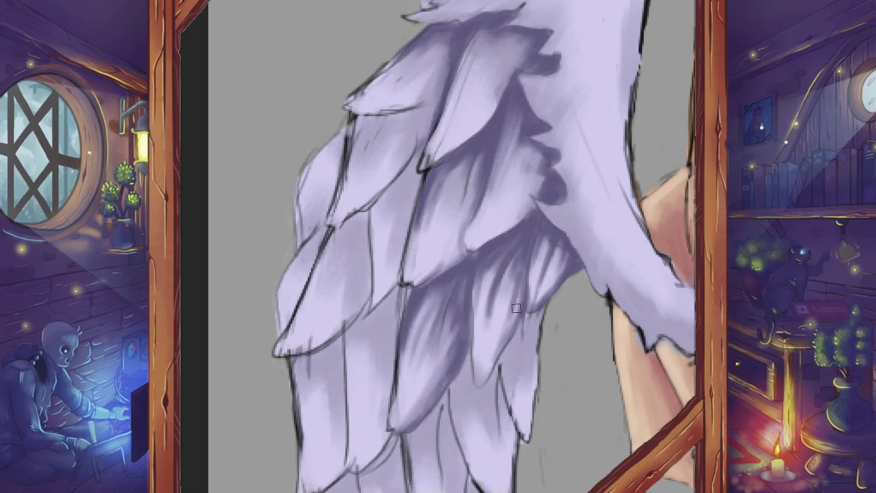
pyautogui.moveTo(502, 292)
pyautogui.mouseDown()
pyautogui.moveTo(538, 318)
pyautogui.moveTo(515, 402)
pyautogui.mouseUp()
pyautogui.scroll(-3, 515, 319)
pyautogui.moveTo(491, 238)
pyautogui.mouseDown()
pyautogui.moveTo(470, 314)
pyautogui.moveTo(513, 261)
pyautogui.moveTo(534, 310)
pyautogui.mouseUp()
pyautogui.moveTo(461, 260); pyautogui.dragTo(438, 310)
pyautogui.moveTo(479, 283); pyautogui.dragTo(457, 361)
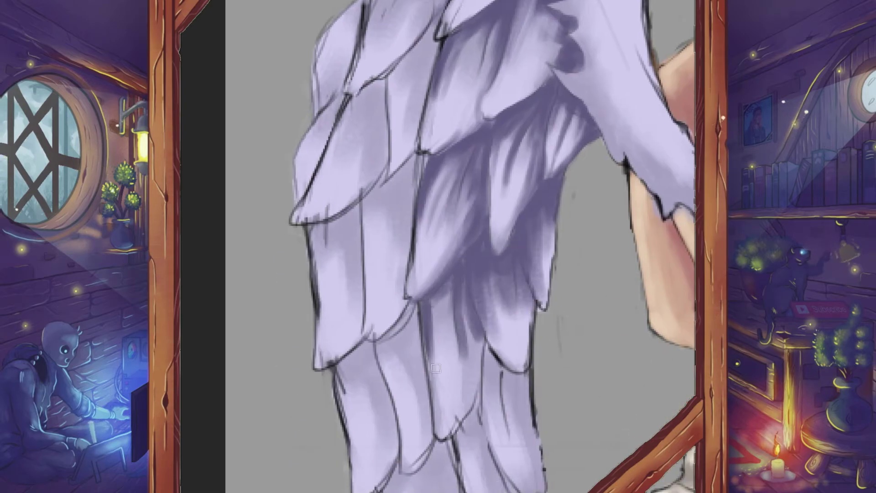
pyautogui.moveTo(438, 287)
pyautogui.mouseDown()
pyautogui.moveTo(473, 325)
pyautogui.moveTo(461, 393)
pyautogui.mouseUp()
pyautogui.scroll(-2, 456, 297)
# - Add light lilac highlight strokes to the upper wing feathers
pyautogui.moveTo(489, 333); pyautogui.dragTo(456, 292)
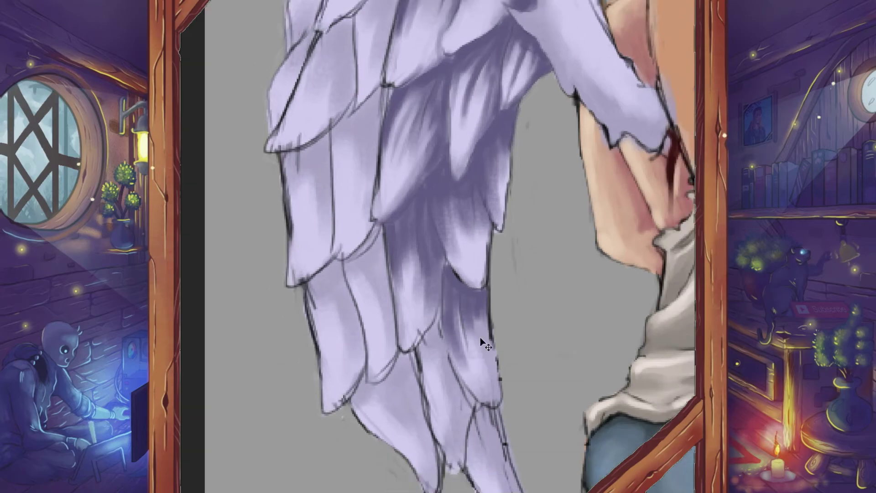
pyautogui.scroll(-2, 457, 292)
pyautogui.moveTo(397, 274); pyautogui.dragTo(389, 223)
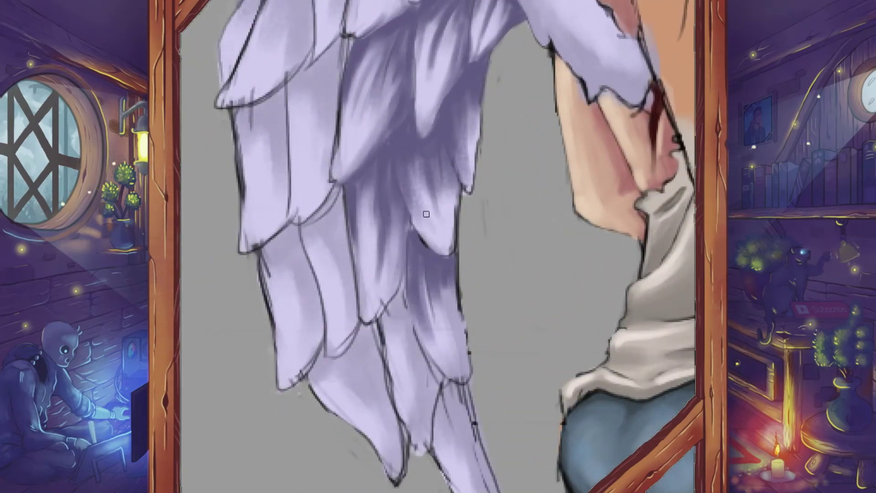
pyautogui.moveTo(415, 187)
pyautogui.mouseDown()
pyautogui.moveTo(466, 104)
pyautogui.moveTo(420, 146)
pyautogui.mouseUp()
pyautogui.scroll(2, 413, 127)
pyautogui.scroll(1, 466, 143)
pyautogui.scroll(1, 457, 182)
# - Shade down the lower feathers and darken the lowest feather
pyautogui.moveTo(425, 87); pyautogui.dragTo(375, 206)
pyautogui.scroll(-4, 474, 311)
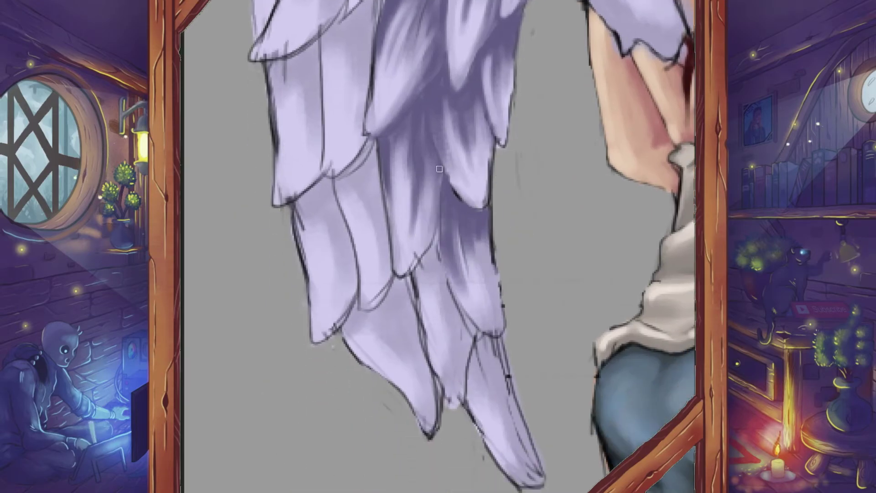
pyautogui.moveTo(431, 169); pyautogui.dragTo(426, 292)
pyautogui.moveTo(452, 233); pyautogui.dragTo(463, 330)
pyautogui.moveTo(438, 263)
pyautogui.mouseDown()
pyautogui.moveTo(492, 402)
pyautogui.moveTo(538, 470)
pyautogui.mouseUp()
pyautogui.scroll(-3, 514, 422)
pyautogui.moveTo(475, 383); pyautogui.dragTo(511, 425)
pyautogui.moveTo(457, 315); pyautogui.dragTo(488, 406)
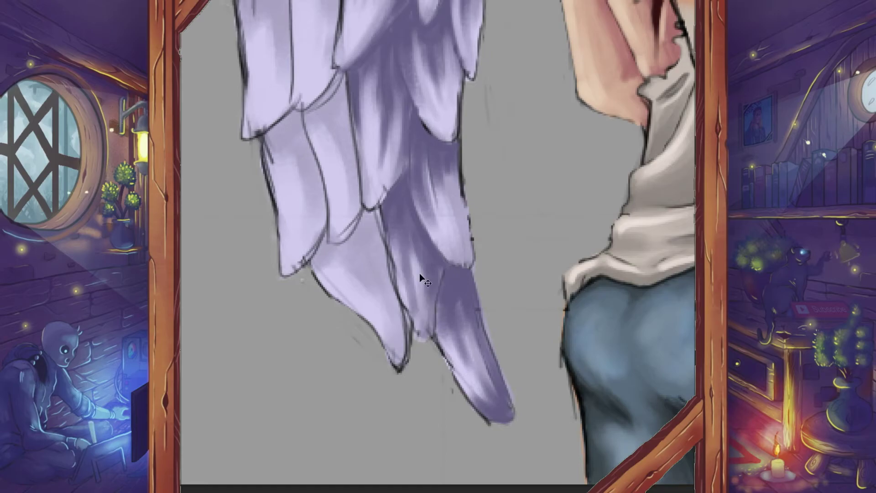
# - Deepen the dark shading across the lower wing feathers with the whole image in view
pyautogui.hotkey('ctrl', '0')
pyautogui.scroll(5, 420, 200)
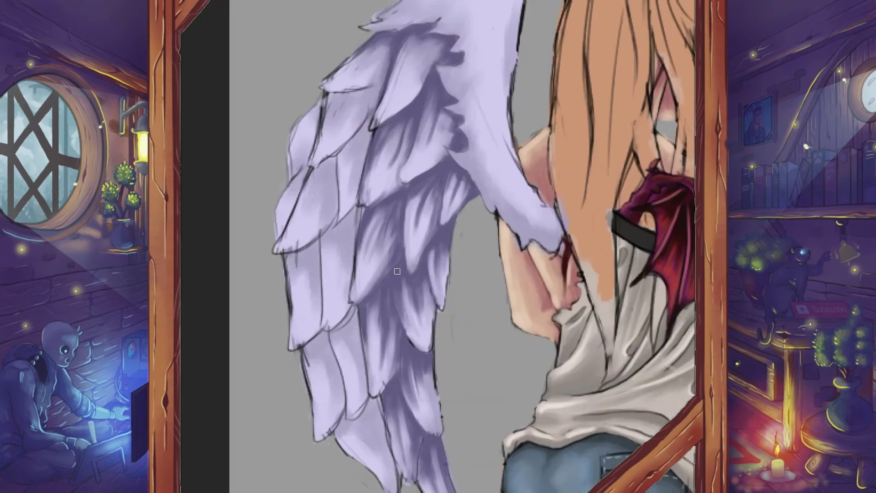
pyautogui.moveTo(436, 256)
pyautogui.mouseDown()
pyautogui.moveTo(443, 321)
pyautogui.moveTo(417, 365)
pyautogui.mouseUp()
pyautogui.scroll(-3, 451, 306)
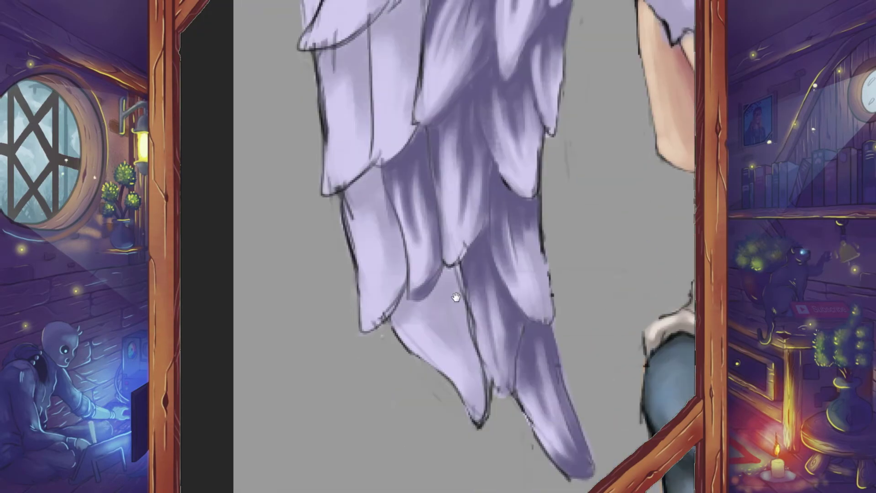
pyautogui.moveTo(456, 296); pyautogui.dragTo(481, 399)
pyautogui.moveTo(422, 276); pyautogui.dragTo(452, 321)
pyautogui.moveTo(392, 347)
pyautogui.mouseDown()
pyautogui.moveTo(443, 287)
pyautogui.moveTo(456, 347)
pyautogui.mouseUp()
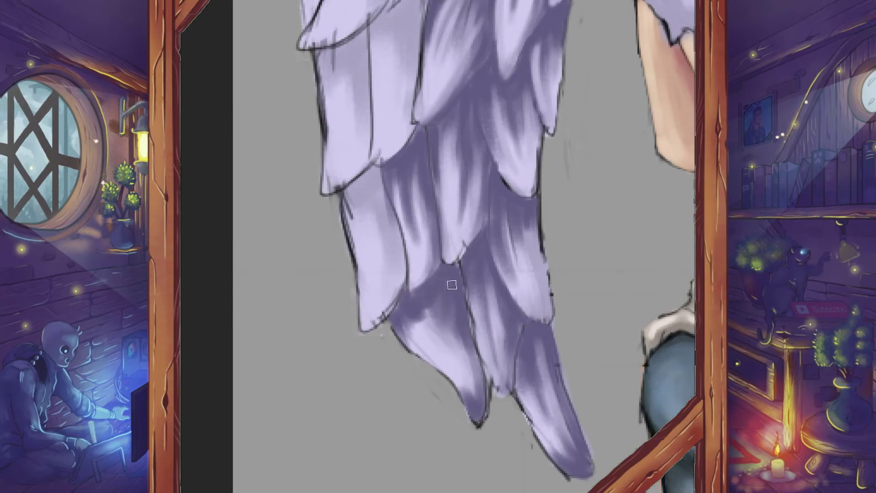
pyautogui.moveTo(438, 302); pyautogui.dragTo(411, 356)
pyautogui.scroll(1, 456, 372)
pyautogui.moveTo(388, 220); pyautogui.dragTo(431, 320)
pyautogui.scroll(3, 431, 320)
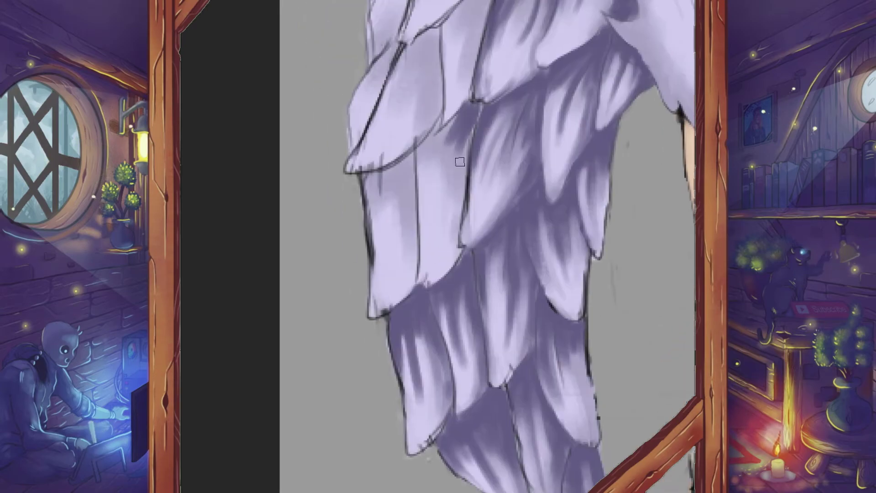
# - Shade the higher feathers and paint dark purple across the left-side feathers
pyautogui.moveTo(459, 157); pyautogui.dragTo(463, 219)
pyautogui.moveTo(438, 146); pyautogui.dragTo(450, 215)
pyautogui.moveTo(438, 255)
pyautogui.mouseDown()
pyautogui.moveTo(432, 175)
pyautogui.moveTo(393, 220)
pyautogui.mouseUp()
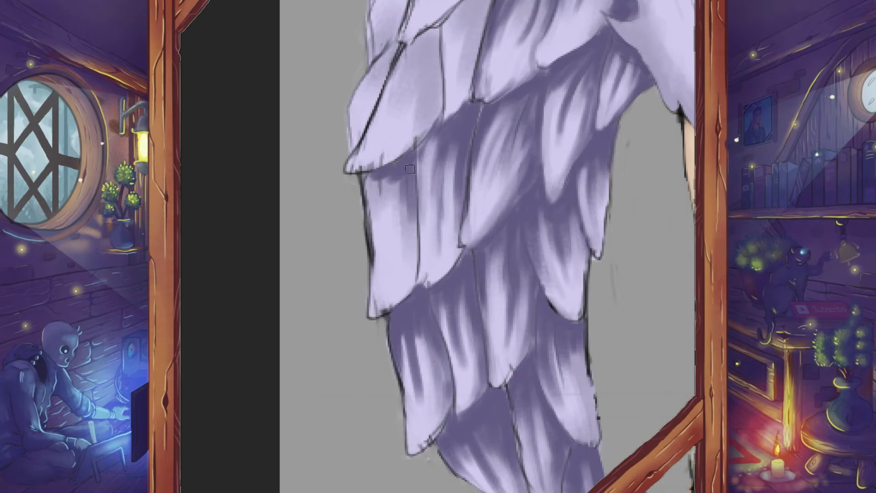
pyautogui.moveTo(411, 169); pyautogui.dragTo(379, 260)
pyautogui.scroll(5, 388, 229)
pyautogui.moveTo(475, 132)
pyautogui.mouseDown()
pyautogui.moveTo(466, 233)
pyautogui.moveTo(447, 273)
pyautogui.mouseUp()
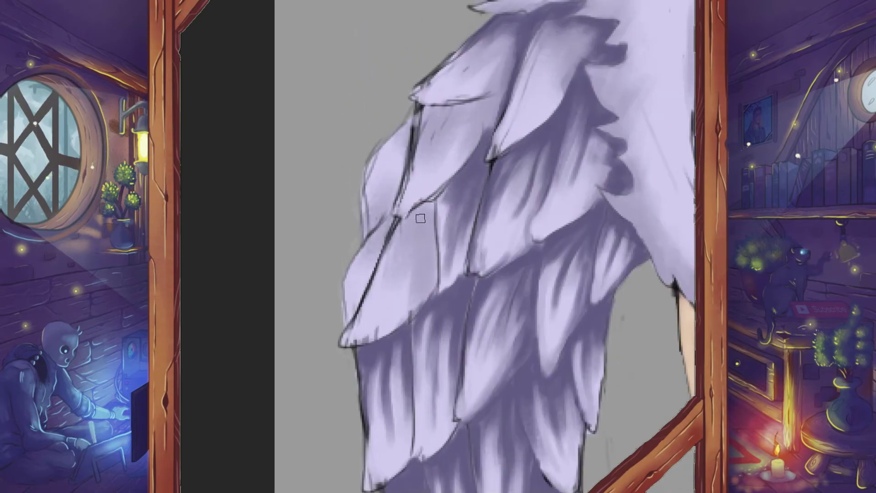
pyautogui.moveTo(429, 206); pyautogui.dragTo(410, 306)
pyautogui.moveTo(402, 210); pyautogui.dragTo(365, 301)
pyautogui.moveTo(356, 233); pyautogui.dragTo(360, 288)
pyautogui.moveTo(401, 114); pyautogui.dragTo(403, 143)
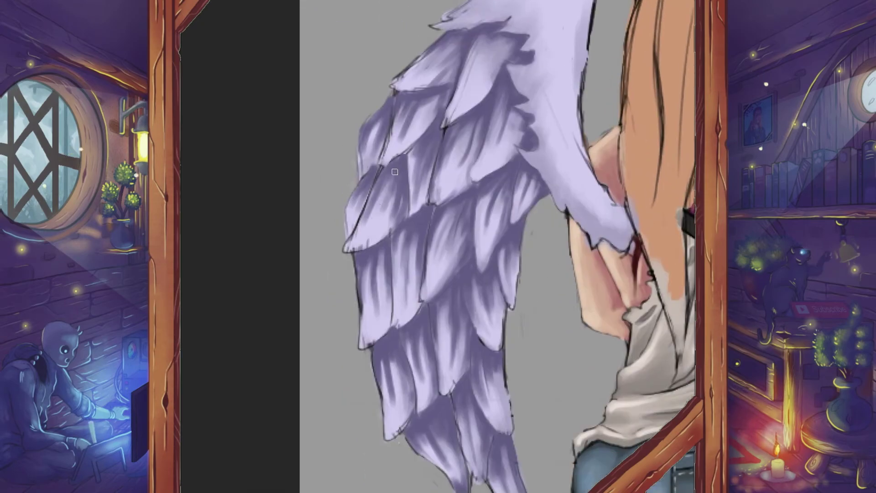
# - Shade the upper-left wing feathers in dark purple
pyautogui.moveTo(392, 171); pyautogui.dragTo(369, 232)
pyautogui.moveTo(427, 104); pyautogui.dragTo(399, 144)
pyautogui.moveTo(452, 41); pyautogui.dragTo(433, 86)
pyautogui.moveTo(435, 99); pyautogui.dragTo(406, 151)
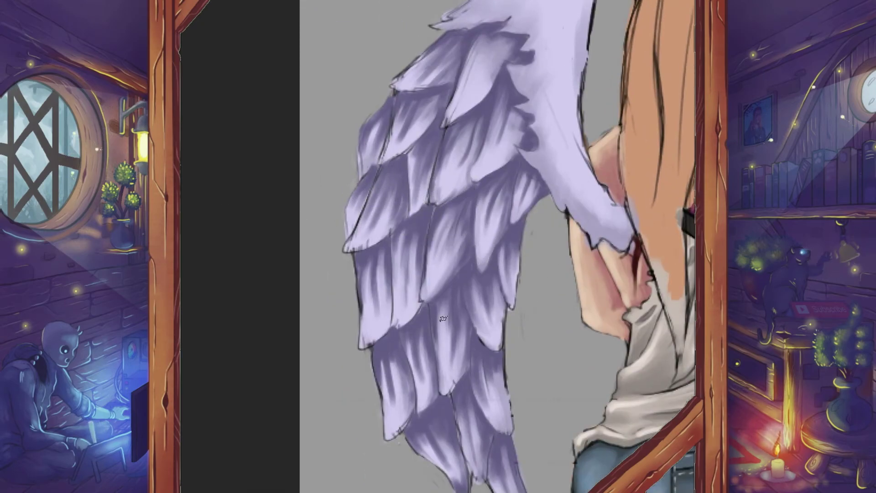
pyautogui.scroll(-2, 443, 319)
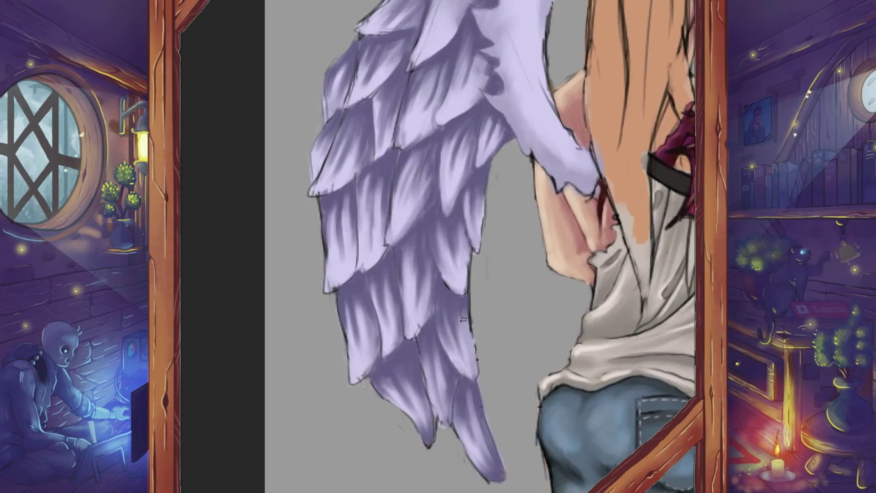
pyautogui.scroll(2, 452, 274)
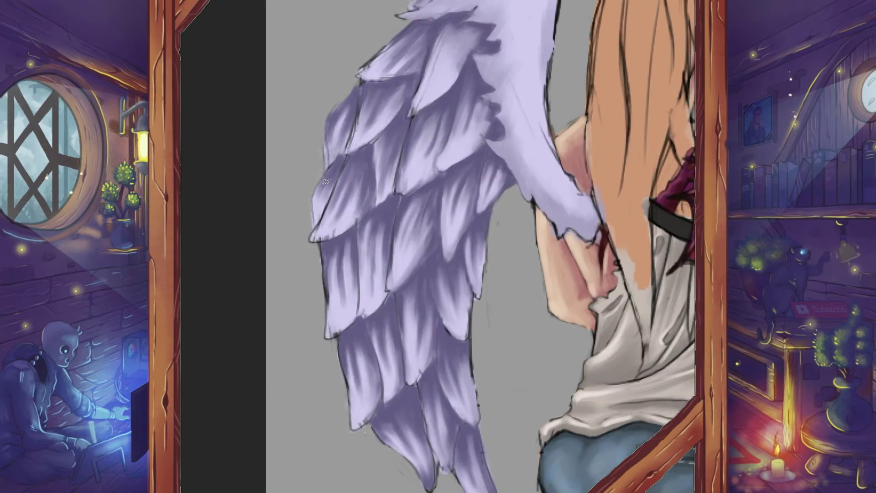
pyautogui.rightClick(390, 196)
# - Softly darken the middle and lower wing feathers with a soft brush
pyautogui.press('Escape')
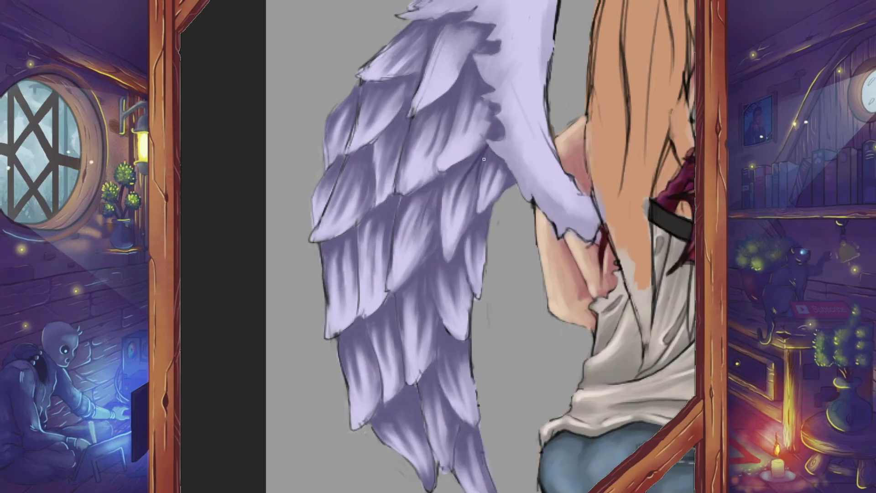
pyautogui.moveTo(438, 211); pyautogui.dragTo(420, 220)
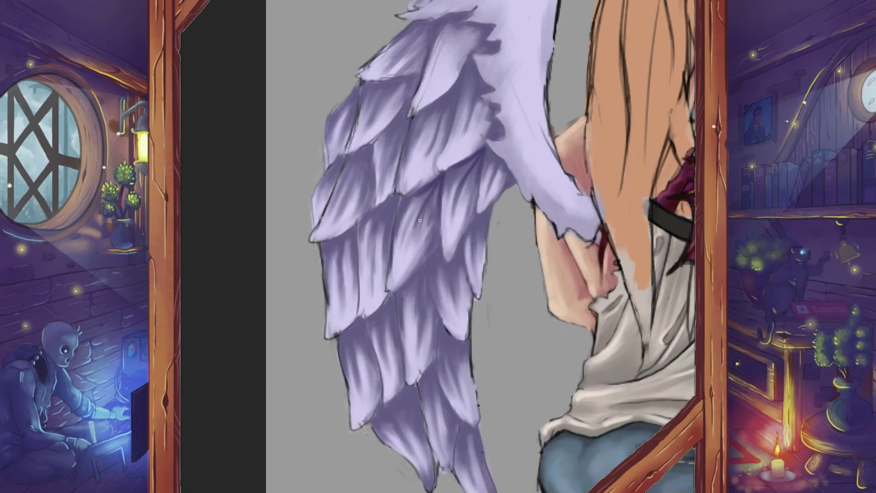
pyautogui.moveTo(415, 283); pyautogui.dragTo(494, 205)
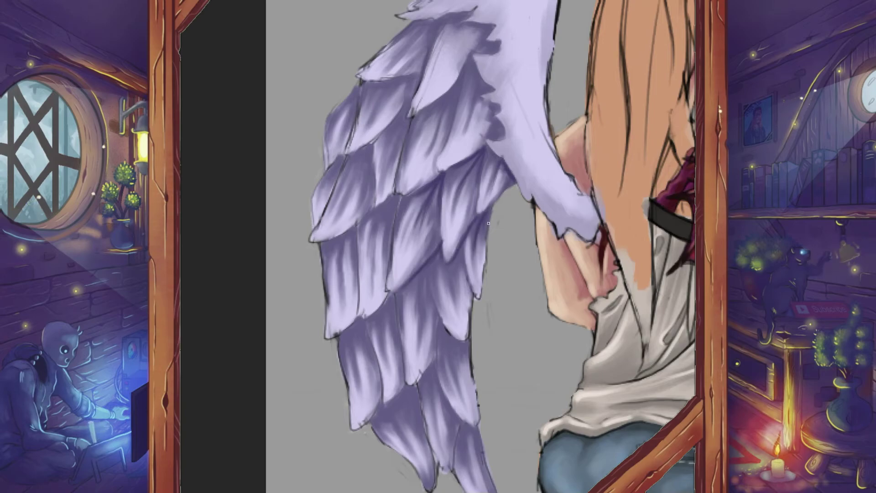
pyautogui.moveTo(438, 311); pyautogui.dragTo(427, 268)
pyautogui.scroll(-3, 419, 267)
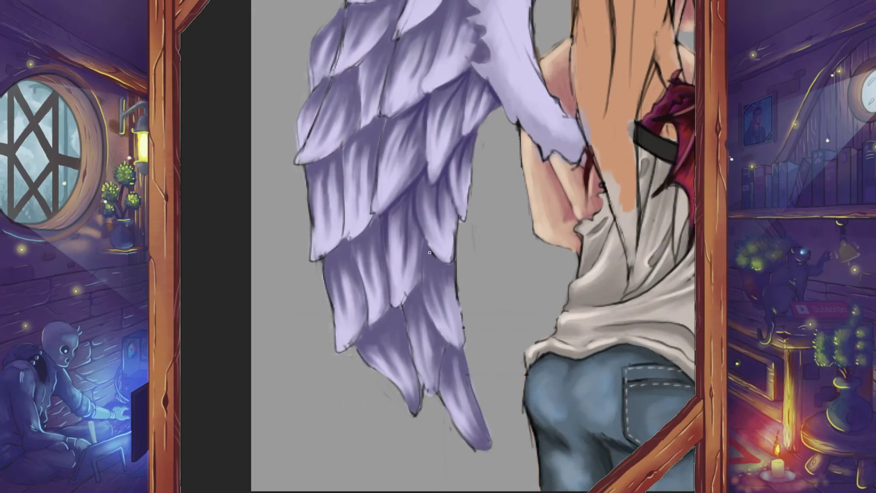
pyautogui.moveTo(440, 388); pyautogui.dragTo(447, 343)
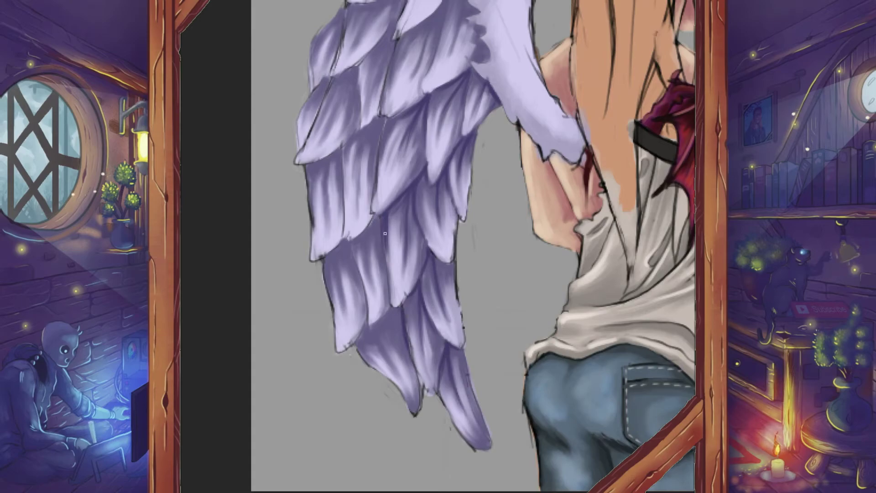
pyautogui.scroll(5, 384, 233)
# - Paint darker purple strokes into the left and upper wing feathers
pyautogui.moveTo(470, 201)
pyautogui.mouseDown()
pyautogui.moveTo(457, 168)
pyautogui.moveTo(462, 78)
pyautogui.mouseUp()
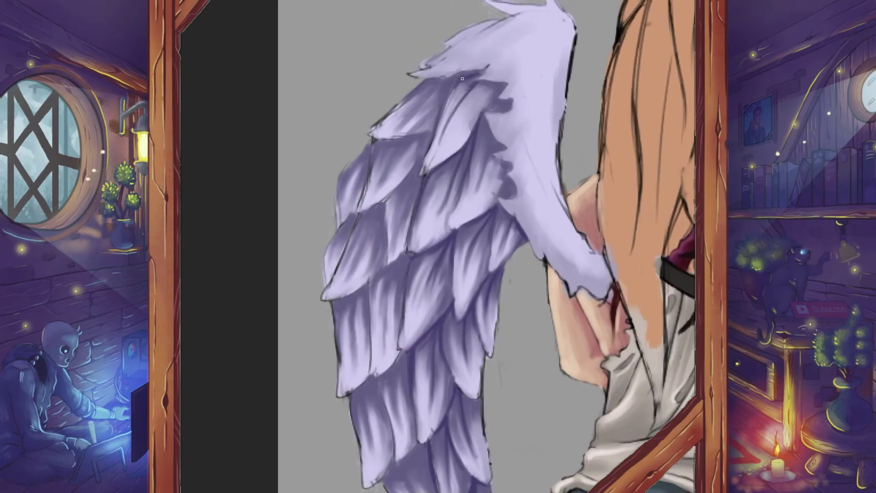
pyautogui.moveTo(422, 151); pyautogui.dragTo(379, 228)
pyautogui.moveTo(410, 176); pyautogui.dragTo(369, 210)
pyautogui.moveTo(379, 265)
pyautogui.mouseDown()
pyautogui.moveTo(365, 222)
pyautogui.moveTo(365, 274)
pyautogui.moveTo(388, 310)
pyautogui.mouseUp()
pyautogui.moveTo(388, 280); pyautogui.dragTo(351, 356)
pyautogui.moveTo(347, 233); pyautogui.dragTo(323, 291)
pyautogui.moveTo(429, 132); pyautogui.dragTo(365, 192)
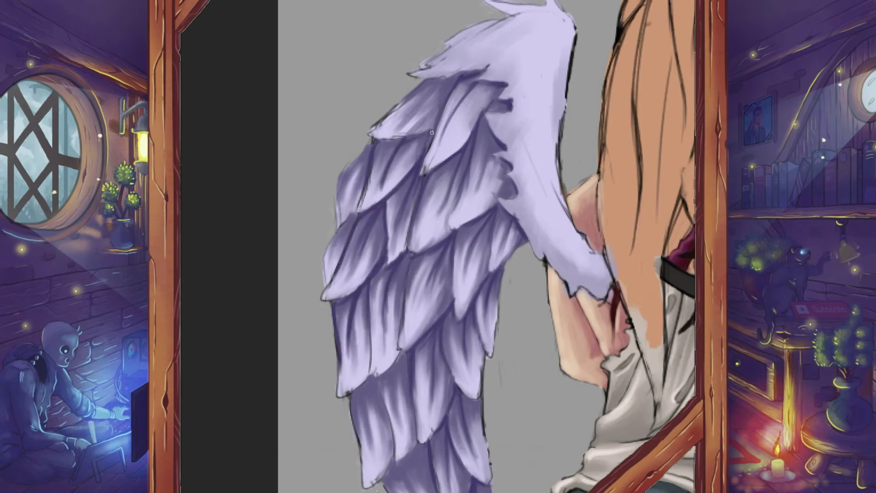
pyautogui.moveTo(457, 78)
pyautogui.mouseDown()
pyautogui.moveTo(397, 119)
pyautogui.moveTo(347, 182)
pyautogui.mouseUp()
pyautogui.moveTo(356, 212); pyautogui.dragTo(333, 256)
# - Deepen shading near the bottom and lower-left of the wing
pyautogui.moveTo(383, 417); pyautogui.dragTo(377, 390)
pyautogui.moveTo(395, 358); pyautogui.dragTo(358, 434)
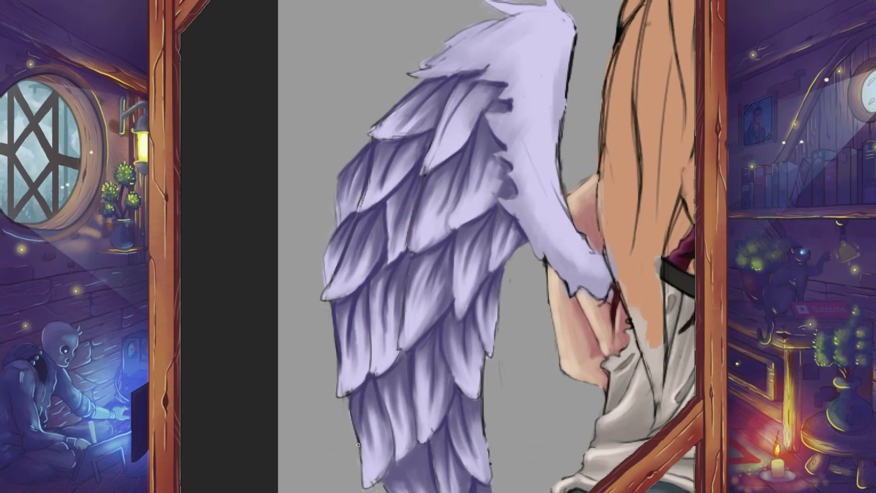
pyautogui.scroll(-5, 374, 388)
pyautogui.moveTo(361, 283); pyautogui.dragTo(353, 356)
pyautogui.moveTo(403, 246); pyautogui.dragTo(401, 322)
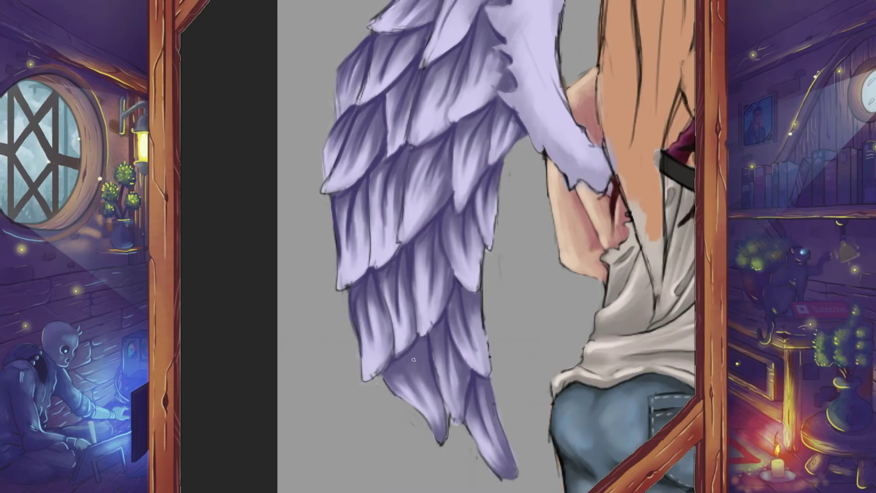
pyautogui.scroll(-5, 413, 360)
pyautogui.scroll(5, 424, 319)
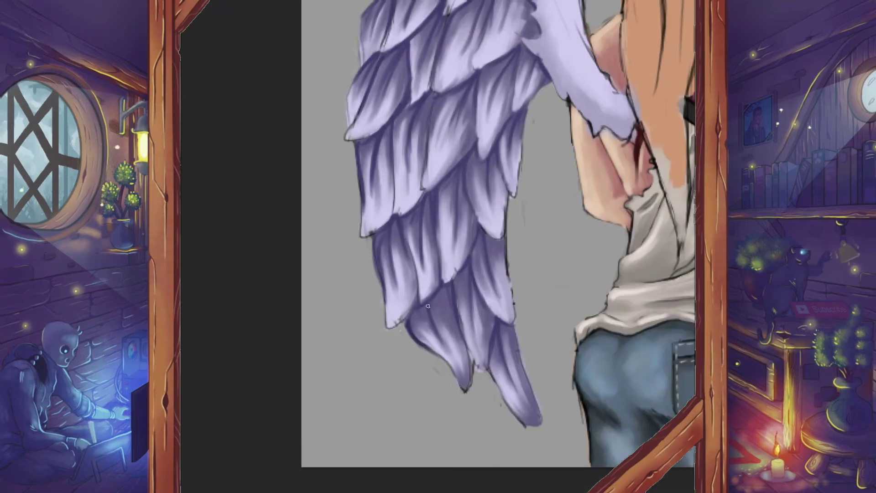
pyautogui.moveTo(428, 306); pyautogui.dragTo(433, 337)
# - Finish short dark strokes on the upper feathers, then zoom back out
pyautogui.moveTo(408, 221)
pyautogui.mouseDown()
pyautogui.moveTo(403, 269)
pyautogui.moveTo(384, 228)
pyautogui.mouseUp()
pyautogui.moveTo(377, 134); pyautogui.dragTo(401, 176)
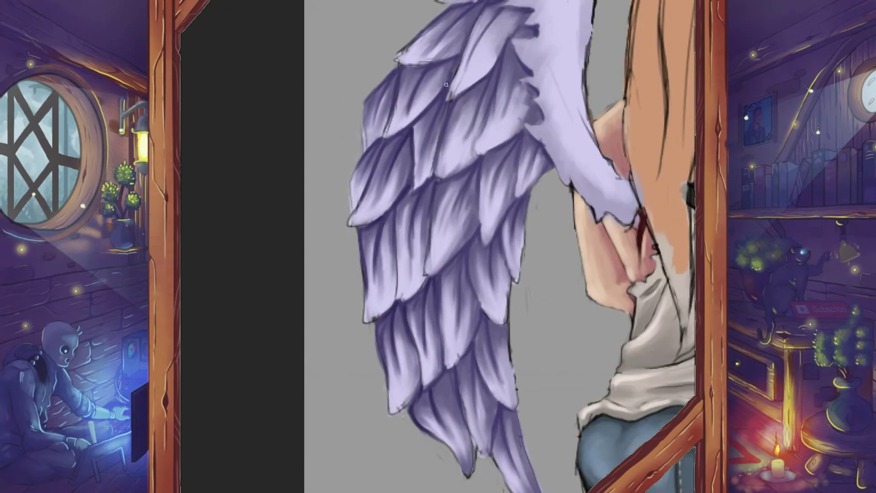
pyautogui.moveTo(452, 55); pyautogui.dragTo(424, 151)
pyautogui.moveTo(399, 68); pyautogui.dragTo(378, 112)
pyautogui.scroll(8, 411, 114)
pyautogui.moveTo(470, 84); pyautogui.dragTo(452, 141)
pyautogui.moveTo(411, 182); pyautogui.dragTo(399, 267)
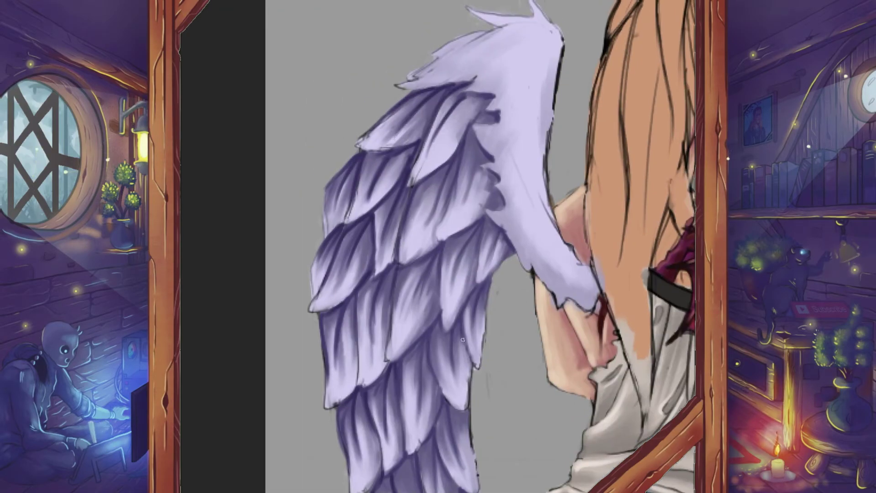
pyautogui.scroll(-3, 438, 246)
pyautogui.scroll(-5, 438, 246)
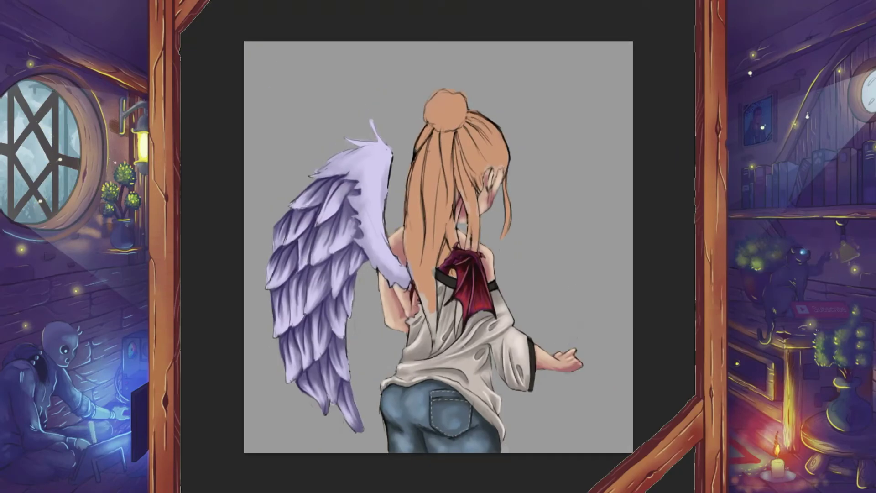
# - Paint dark navy strokes over the orange hair from the crown down both sides
pyautogui.moveTo(422, 146)
pyautogui.mouseDown()
pyautogui.moveTo(491, 132)
pyautogui.moveTo(438, 183)
pyautogui.mouseUp()
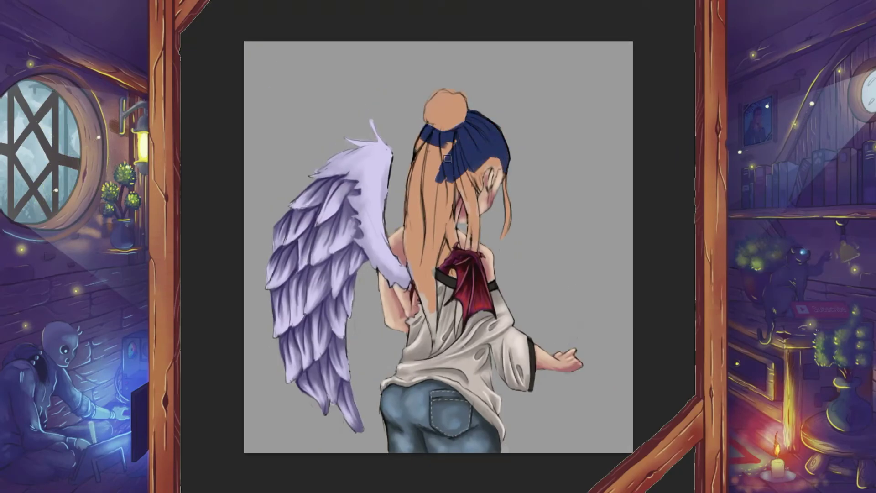
pyautogui.moveTo(452, 137)
pyautogui.mouseDown()
pyautogui.moveTo(411, 258)
pyautogui.moveTo(412, 281)
pyautogui.mouseUp()
pyautogui.scroll(3, 412, 281)
pyautogui.moveTo(402, 224)
pyautogui.mouseDown()
pyautogui.moveTo(401, 340)
pyautogui.moveTo(426, 445)
pyautogui.mouseUp()
pyautogui.moveTo(402, 295)
pyautogui.mouseDown()
pyautogui.moveTo(422, 413)
pyautogui.moveTo(456, 196)
pyautogui.mouseUp()
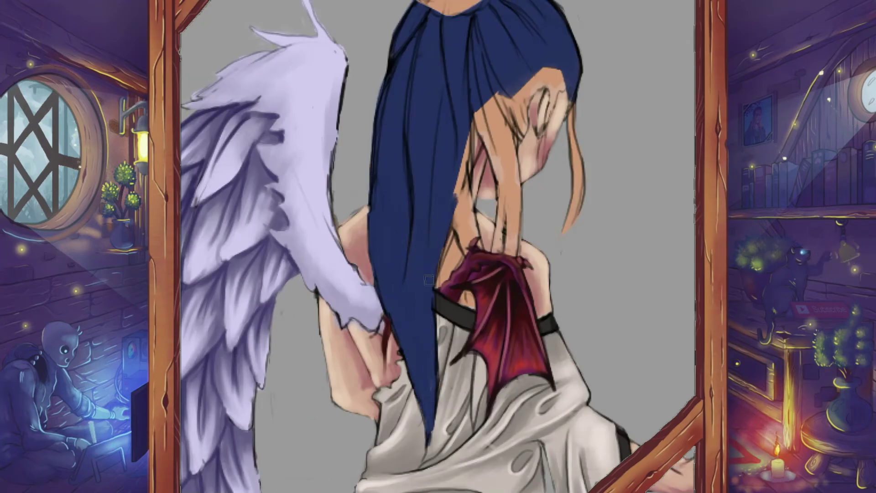
pyautogui.moveTo(456, 137)
pyautogui.mouseDown()
pyautogui.moveTo(470, 225)
pyautogui.moveTo(456, 225)
pyautogui.mouseUp()
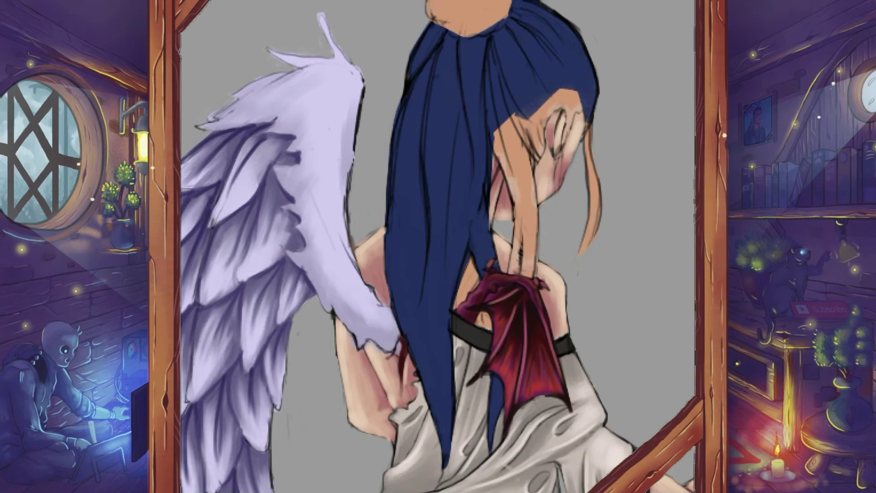
pyautogui.moveTo(497, 145)
pyautogui.mouseDown()
pyautogui.moveTo(583, 99)
pyautogui.moveTo(565, 103)
pyautogui.moveTo(579, 255)
pyautogui.mouseUp()
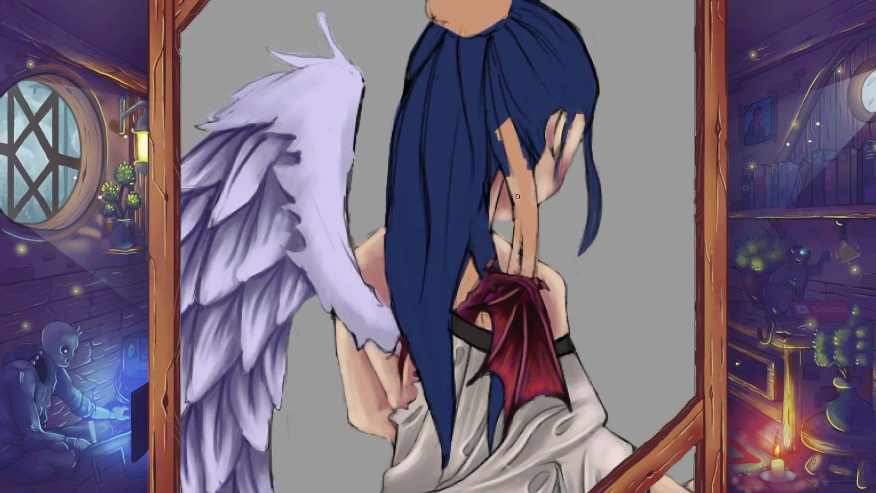
pyautogui.moveTo(521, 208)
pyautogui.mouseDown()
pyautogui.moveTo(531, 276)
pyautogui.moveTo(516, 247)
pyautogui.moveTo(520, 191)
pyautogui.moveTo(532, 196)
pyautogui.moveTo(506, 137)
pyautogui.moveTo(504, 155)
pyautogui.mouseUp()
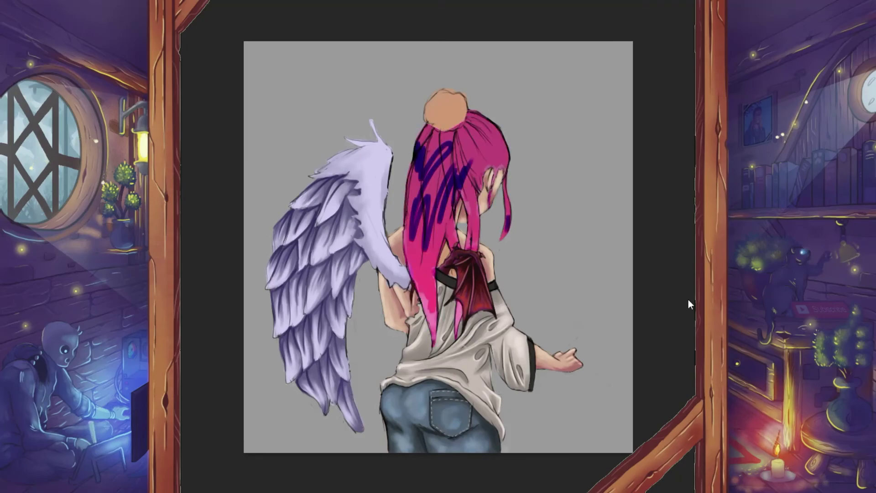
# - Lower the hair's saturation and nudge its lightness in Hue/Saturation, then apply
pyautogui.hotkey('ctrl', 'u')
pyautogui.moveTo(350, 82); pyautogui.dragTo(344, 82)
pyautogui.moveTo(343, 115); pyautogui.dragTo(352, 115)
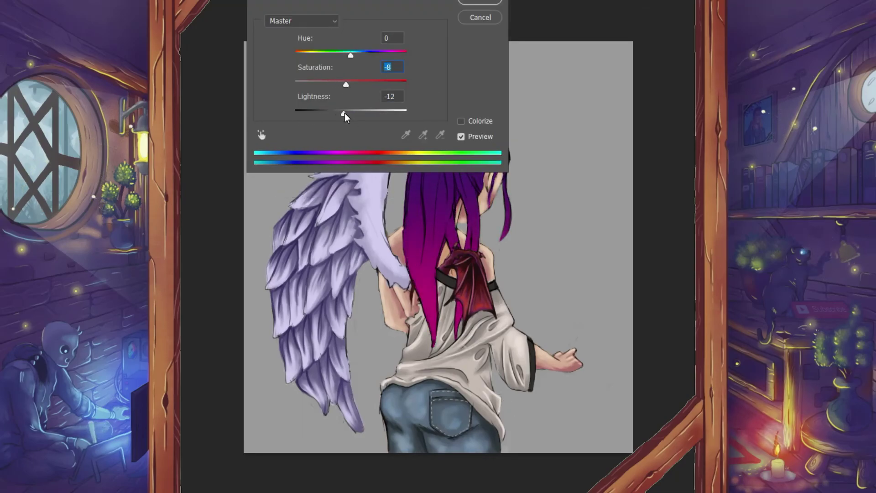
pyautogui.press('Return')
pyautogui.scroll(3, 583, 317)
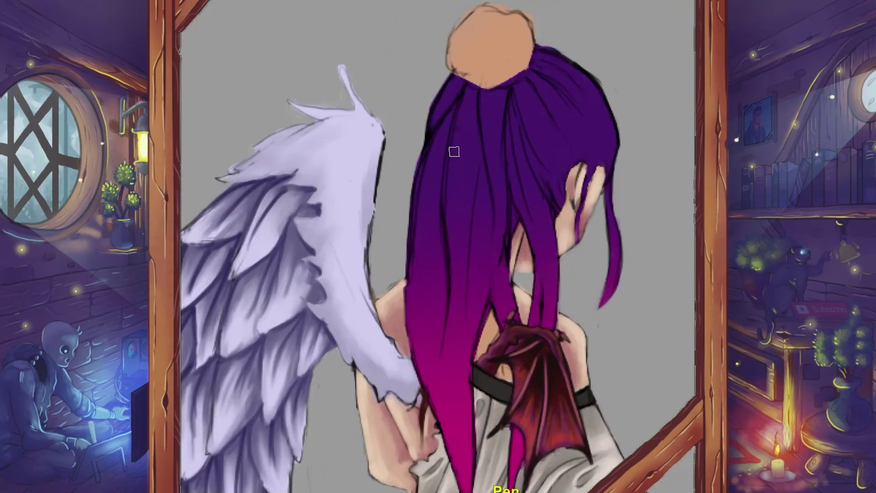
pyautogui.scroll(2, 453, 148)
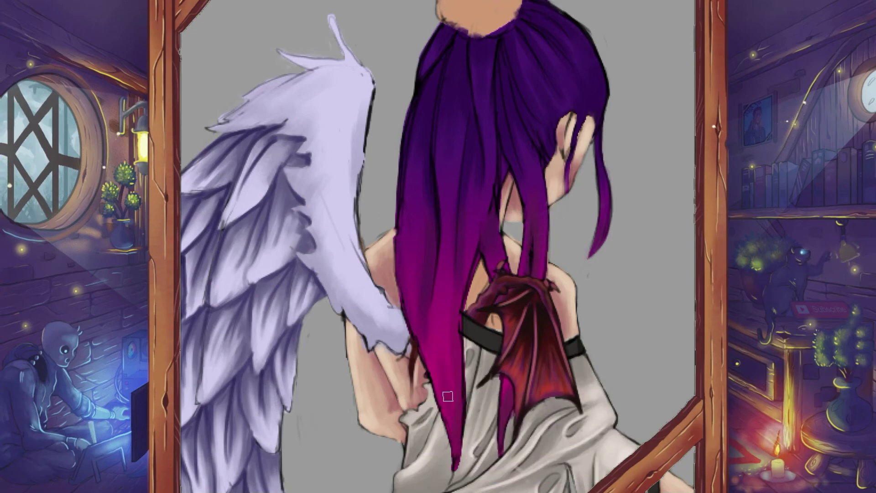
# - Paint the tan bun dark green, reshape its outline and add a lighter green highlight
pyautogui.scroll(-5, 570, 238)
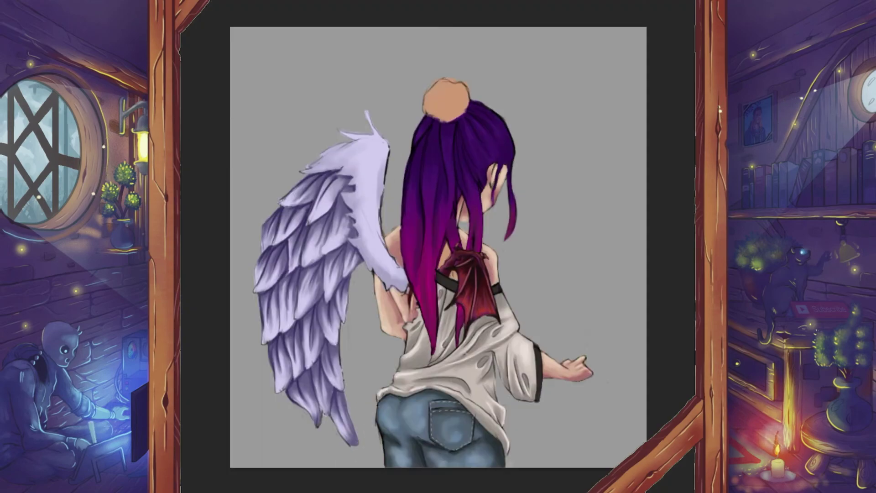
pyautogui.scroll(4, 615, 248)
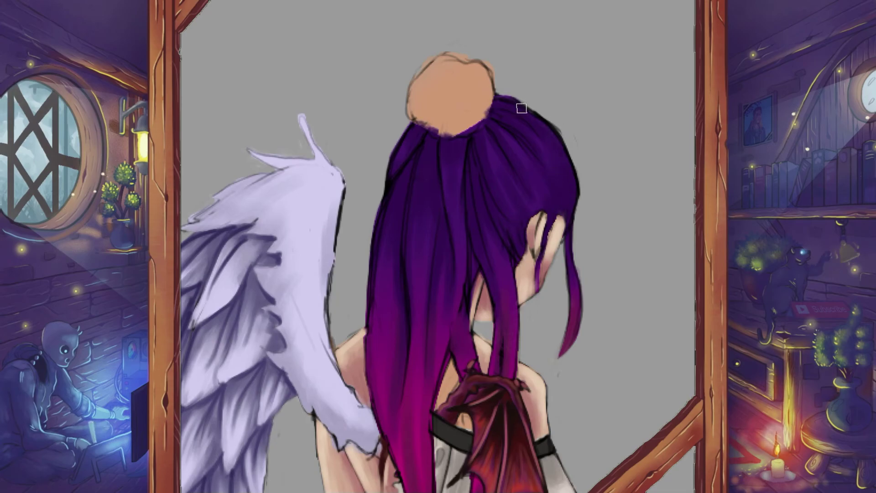
pyautogui.moveTo(472, 124)
pyautogui.mouseDown()
pyautogui.moveTo(479, 86)
pyautogui.moveTo(413, 114)
pyautogui.moveTo(483, 82)
pyautogui.moveTo(419, 81)
pyautogui.moveTo(409, 91)
pyautogui.mouseUp()
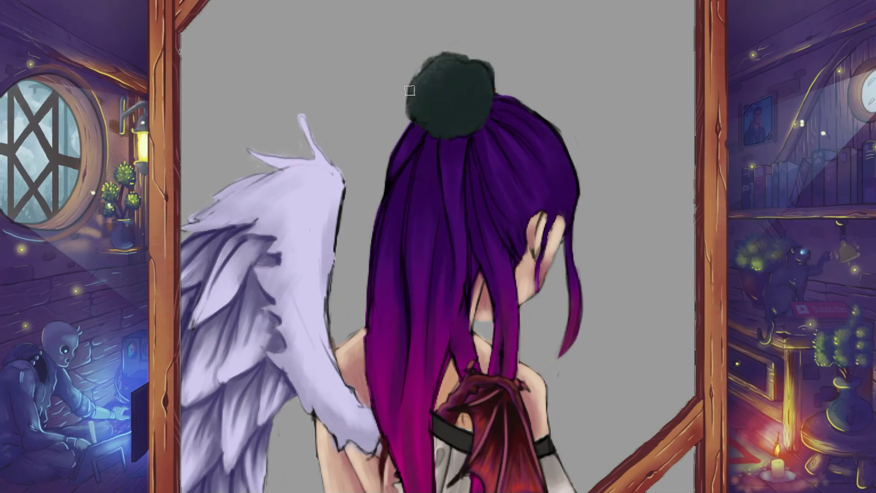
pyautogui.moveTo(445, 64)
pyautogui.mouseDown()
pyautogui.moveTo(482, 82)
pyautogui.moveTo(433, 116)
pyautogui.moveTo(481, 91)
pyautogui.moveTo(426, 114)
pyautogui.moveTo(465, 100)
pyautogui.moveTo(429, 146)
pyautogui.moveTo(476, 93)
pyautogui.moveTo(479, 133)
pyautogui.mouseUp()
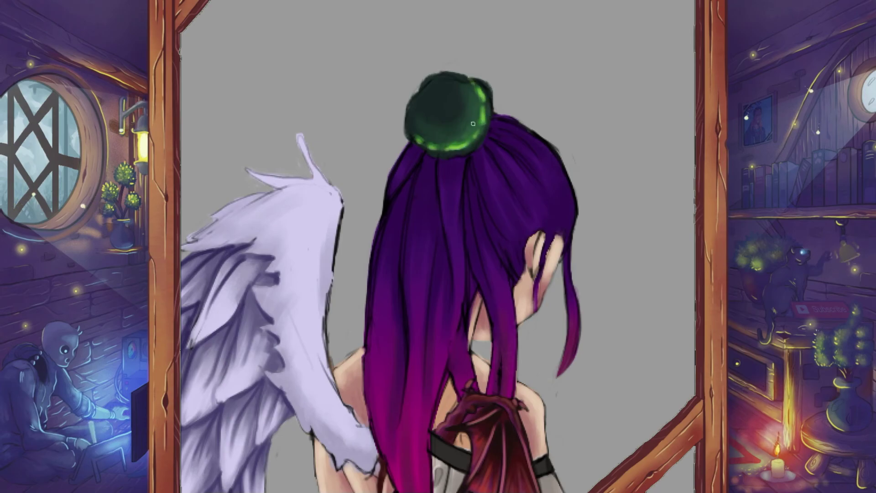
pyautogui.moveTo(473, 124); pyautogui.dragTo(452, 137)
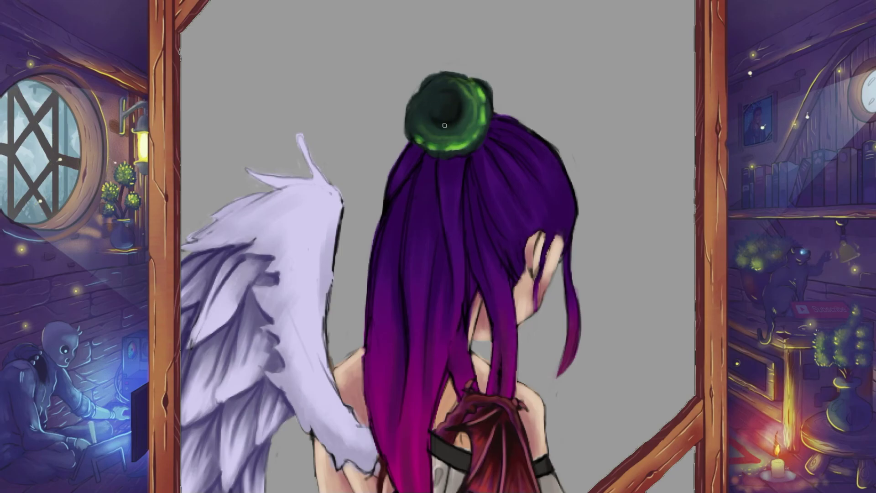
pyautogui.scroll(-2, 649, 342)
pyautogui.scroll(-4, 653, 337)
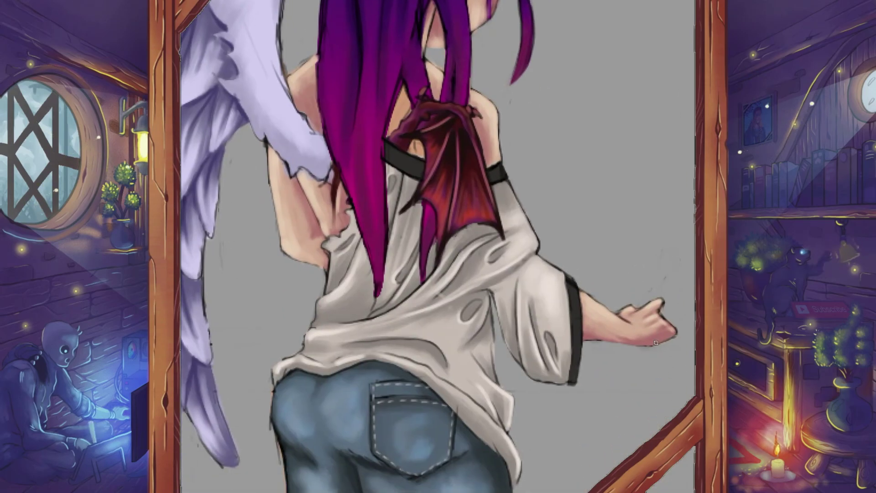
# - Crop the canvas by trimming the top edge to a 4.620 in height
pyautogui.hotkey('ctrl', '0')
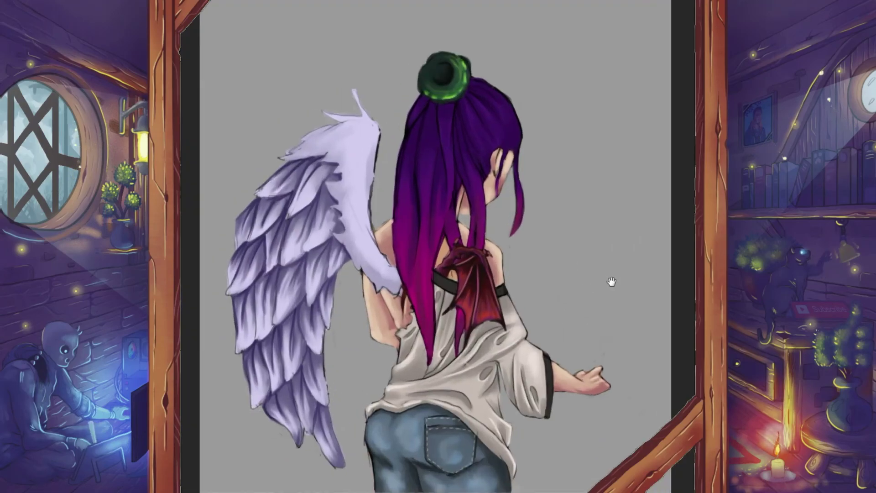
pyautogui.press('c')
pyautogui.moveTo(438, 14); pyautogui.dragTo(440, 30)
pyautogui.press('Return')
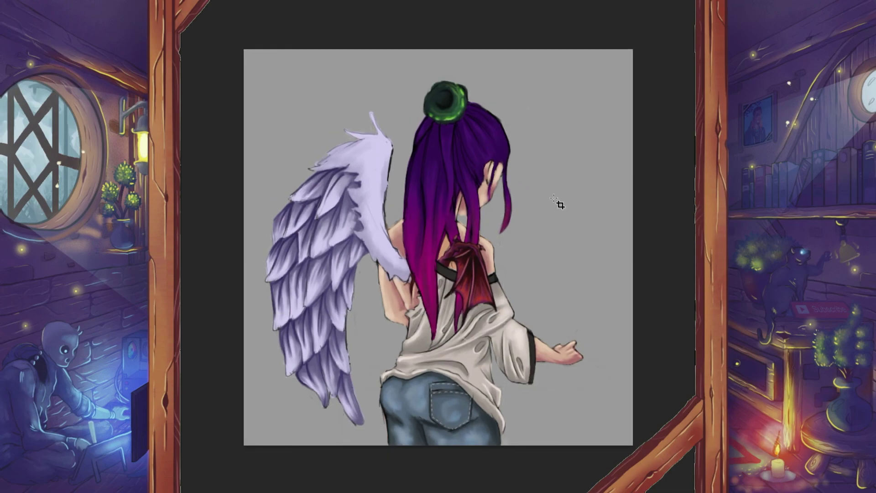
pyautogui.hotkey('ctrl', '0')
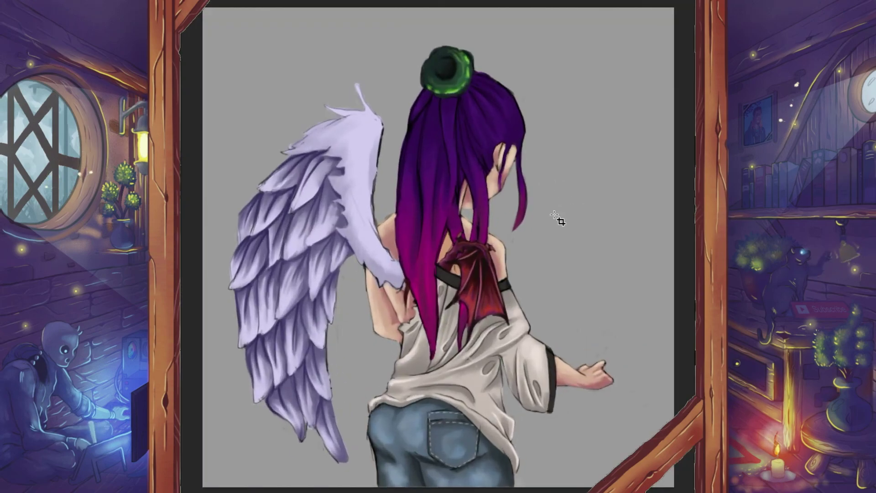